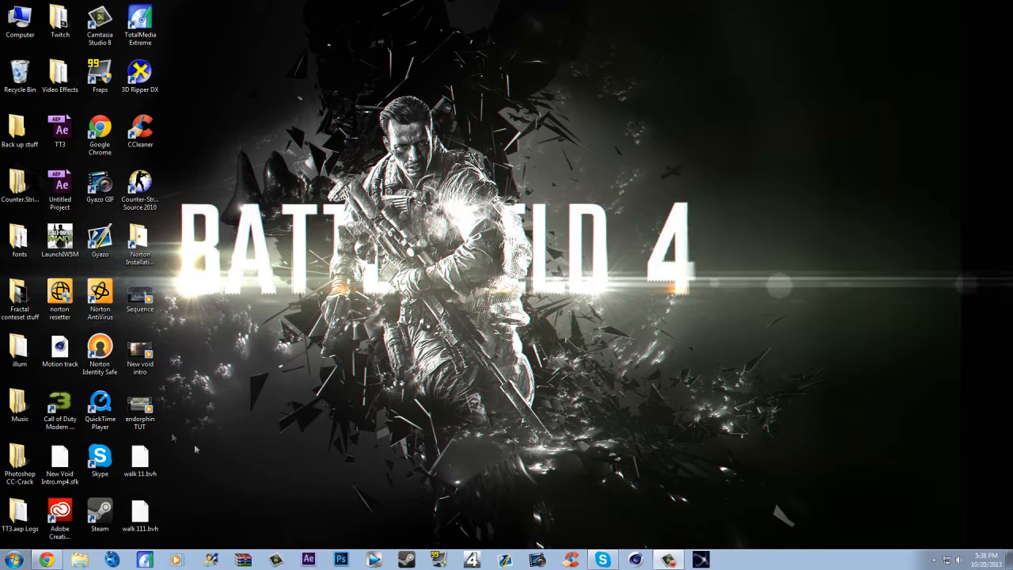
pyautogui.click(46, 559)
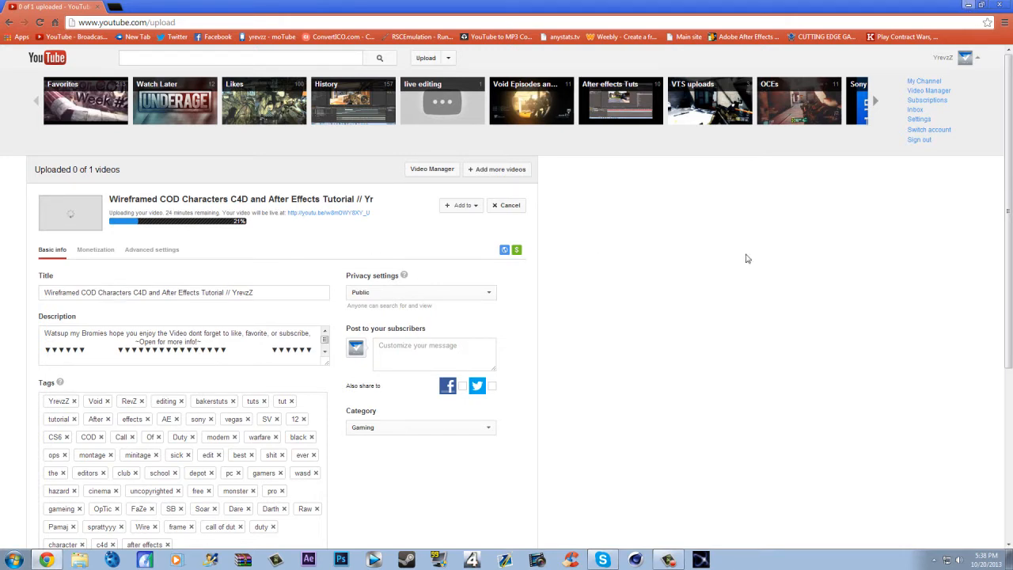
pyautogui.click(967, 6)
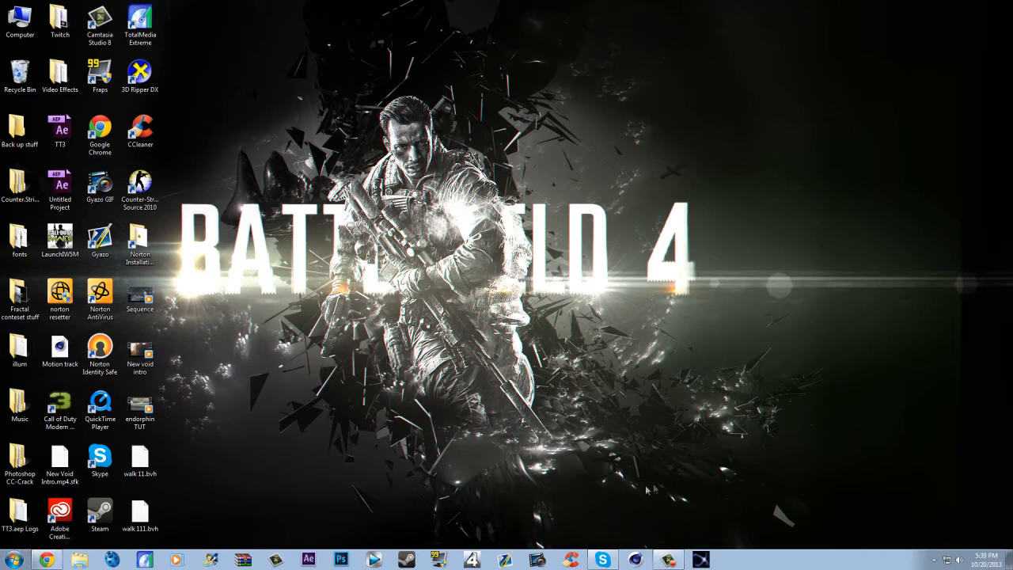
# - Launch endorphin, allow the unverified program to run and dismiss the Getting Started dialog
pyautogui.click(702, 561)
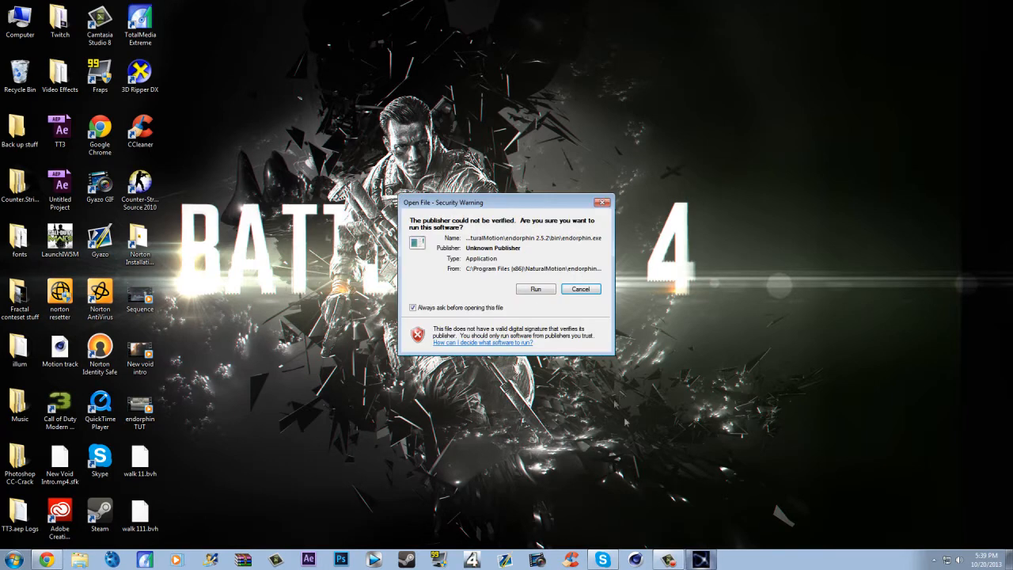
pyautogui.click(524, 290)
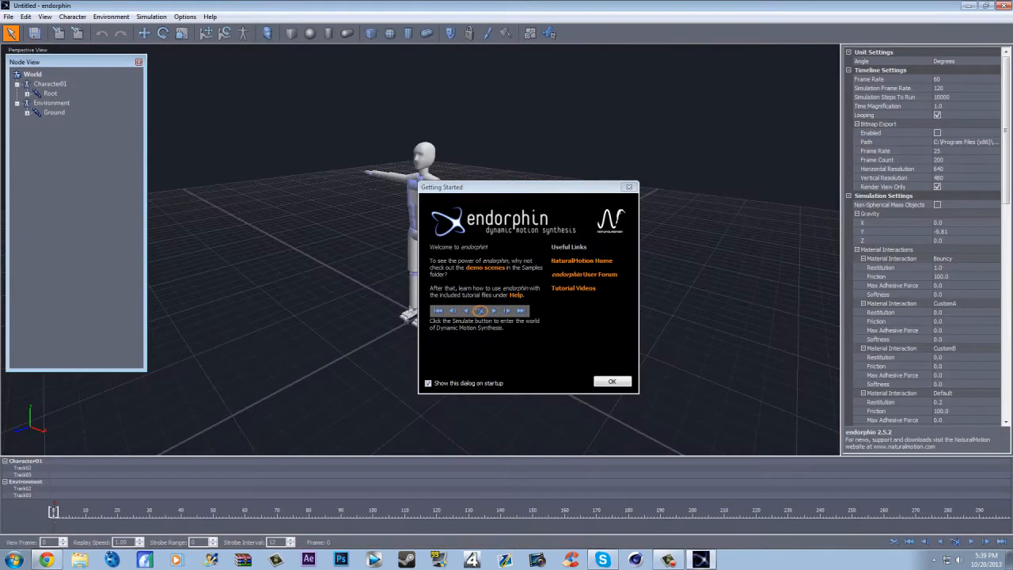
pyautogui.click(616, 381)
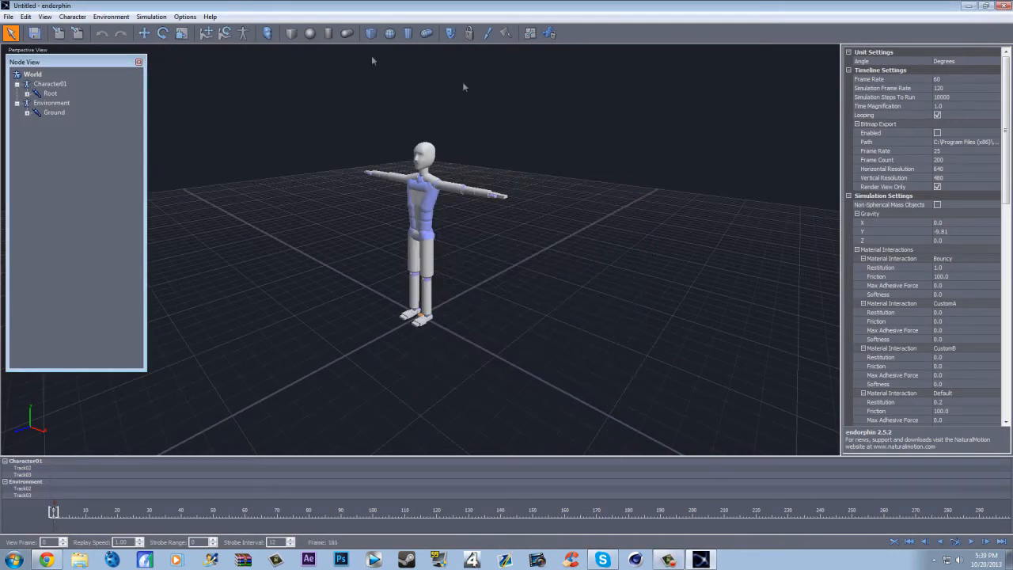
# - Select the whole default character in the perspective view and delete it
pyautogui.moveTo(278, 102); pyautogui.dragTo(539, 348)
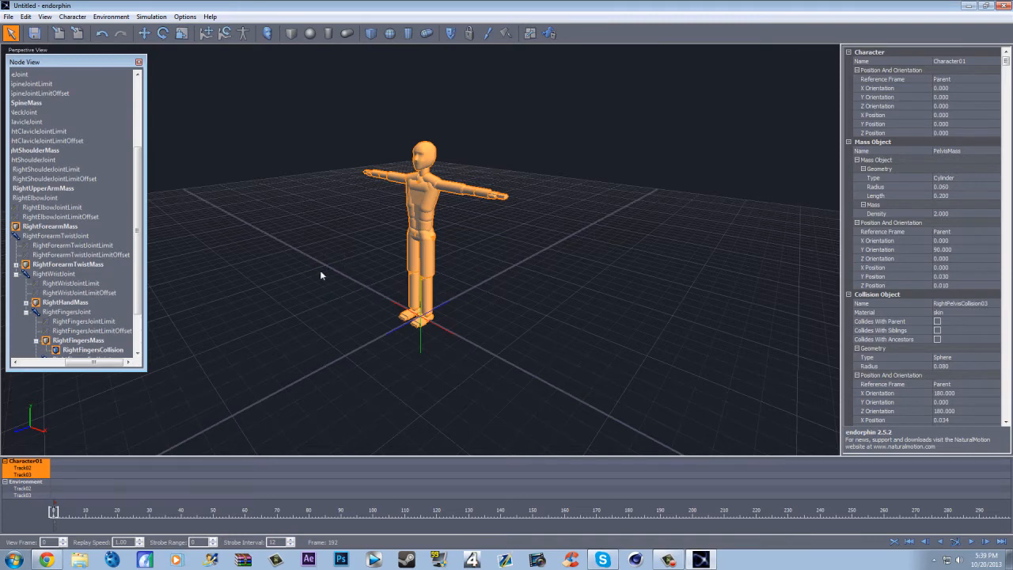
pyautogui.click(352, 147)
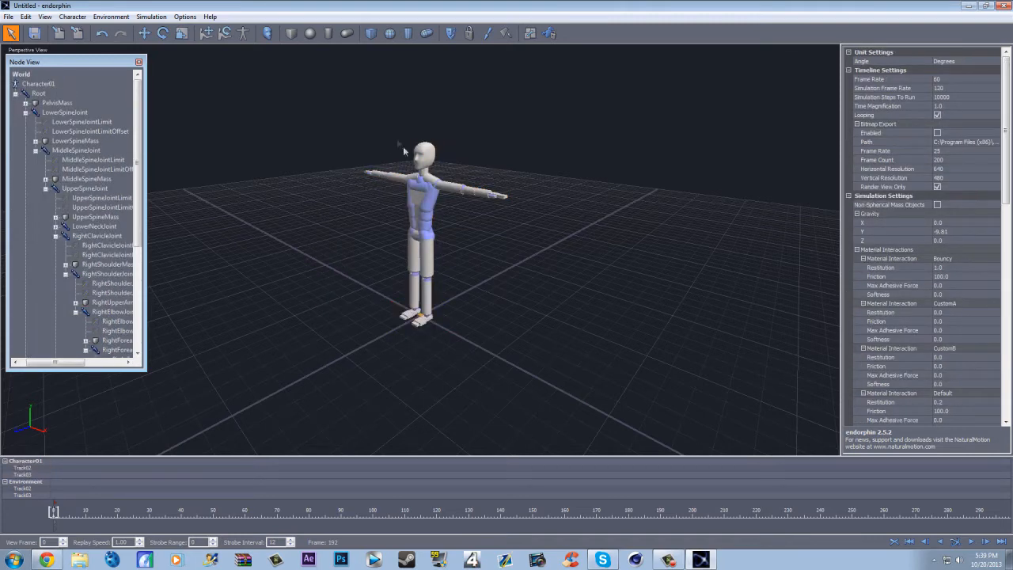
pyautogui.click(422, 159)
pyautogui.click(321, 255)
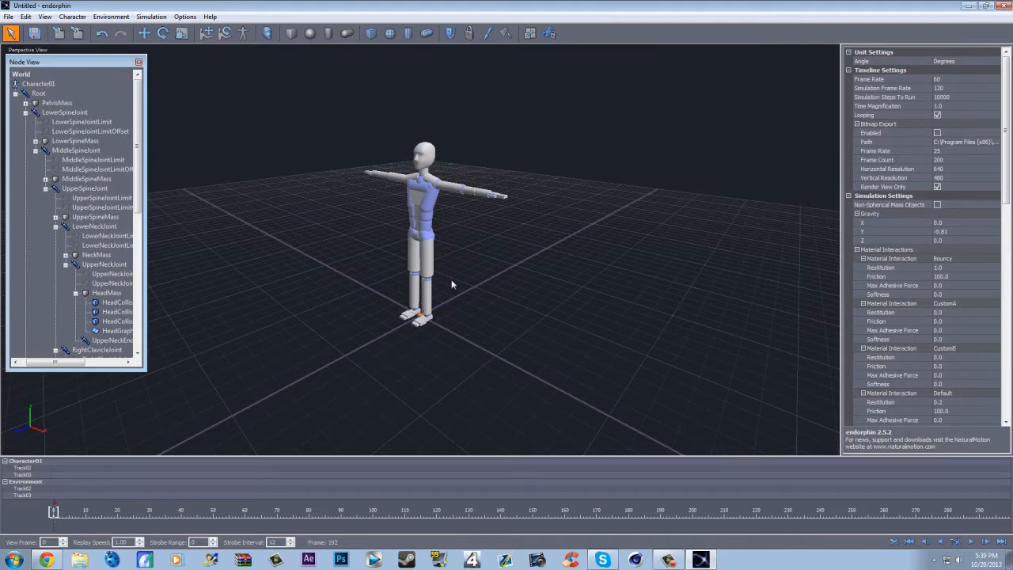
pyautogui.moveTo(557, 385); pyautogui.dragTo(320, 113)
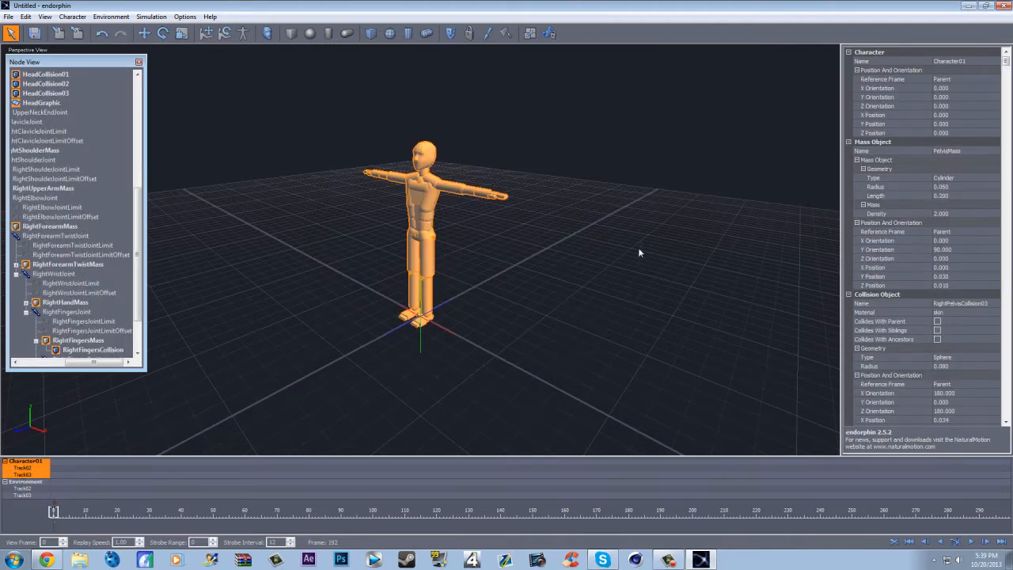
pyautogui.press('Delete')
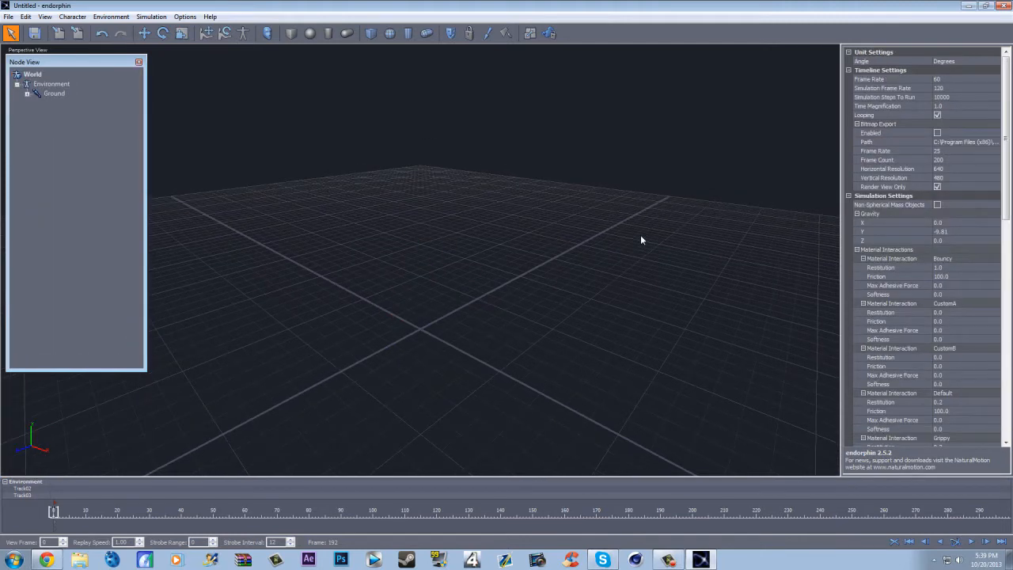
# - Add the Audiomotion2 simulation character to the scene
pyautogui.click(268, 33)
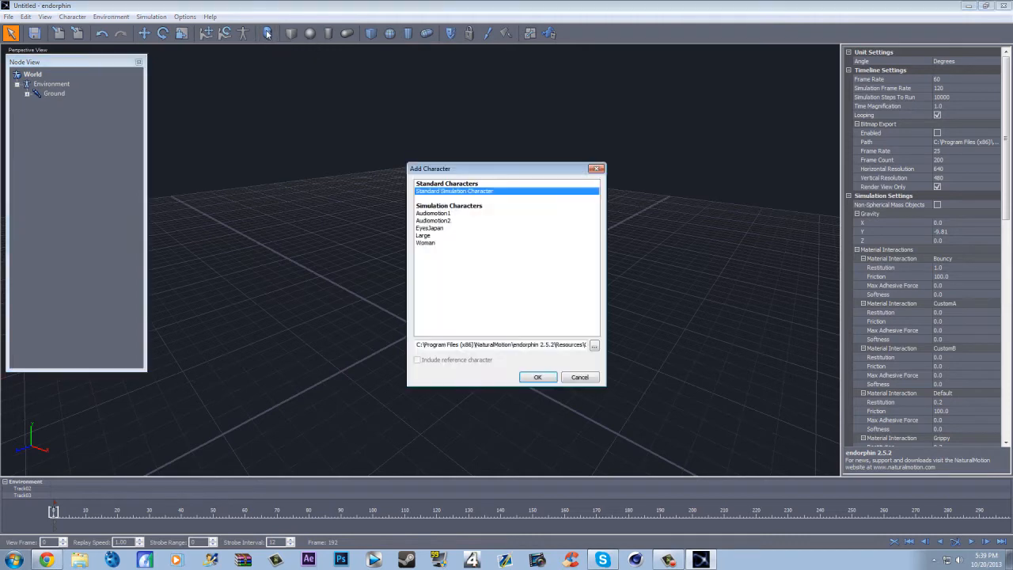
pyautogui.click(433, 220)
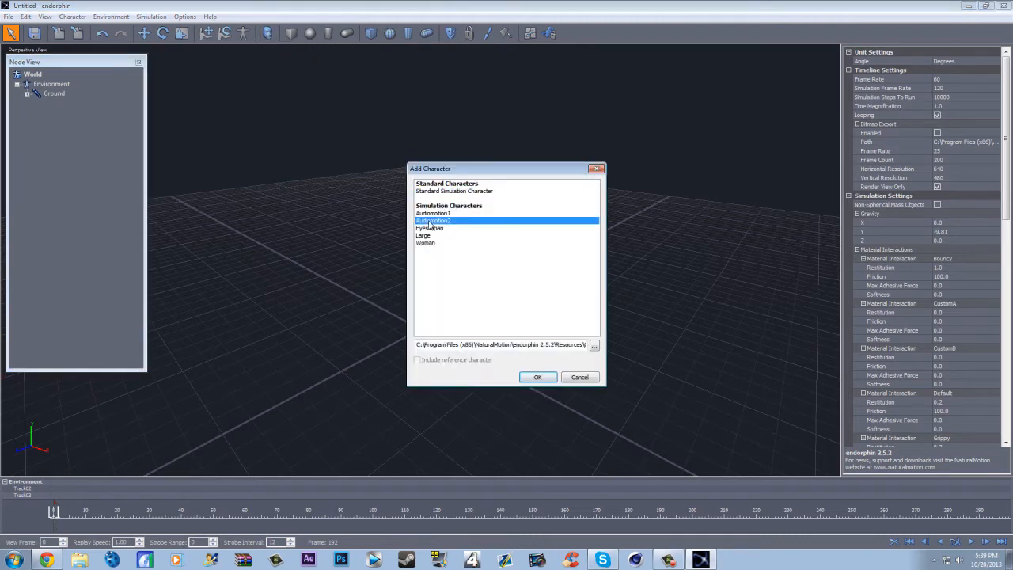
pyautogui.click(537, 377)
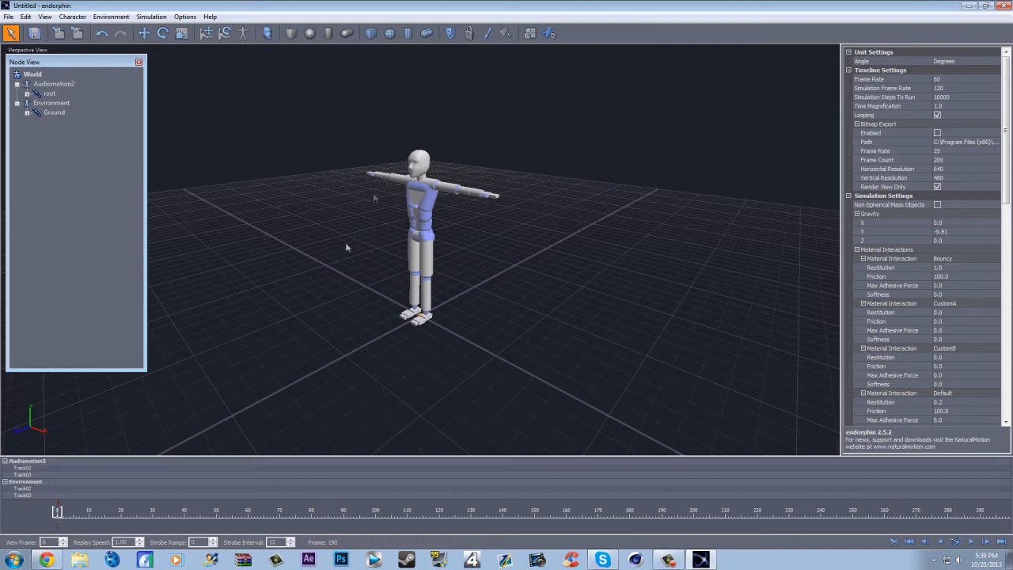
# - Start creating an animation event on the Audiomotion2 timeline track and browse to the FBX folder inside Animation/Audiomotion1
pyautogui.rightClick(57, 475)
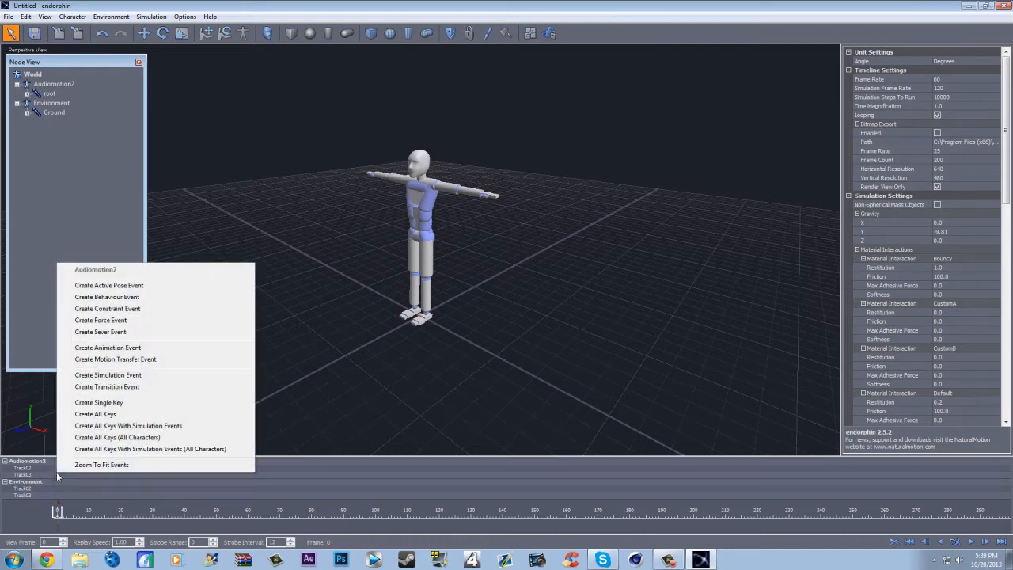
pyautogui.click(119, 349)
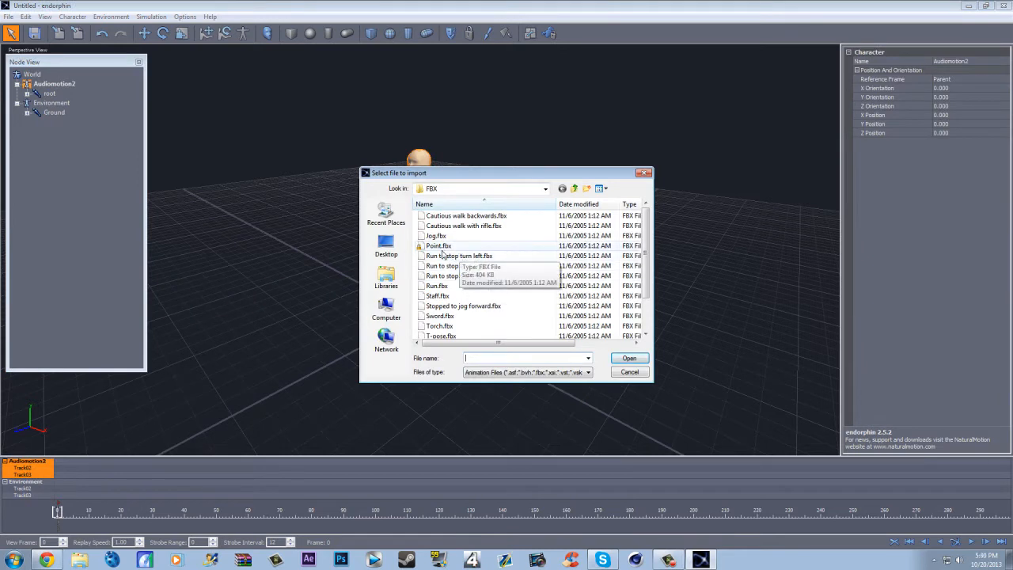
pyautogui.click(545, 190)
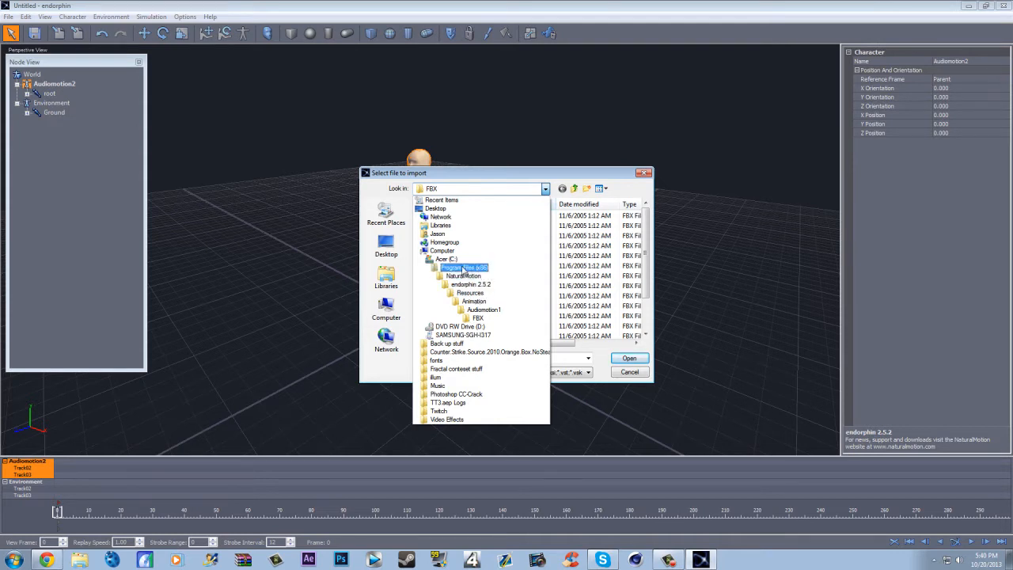
pyautogui.click(567, 270)
pyautogui.scroll(-2, 529, 306)
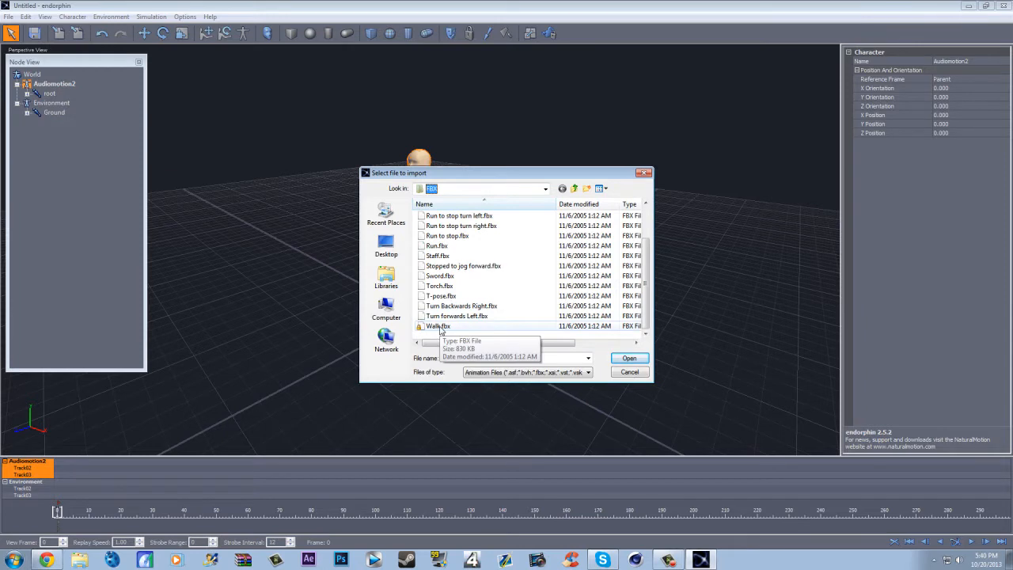
pyautogui.click(474, 245)
pyautogui.scroll(2, 479, 257)
pyautogui.click(542, 191)
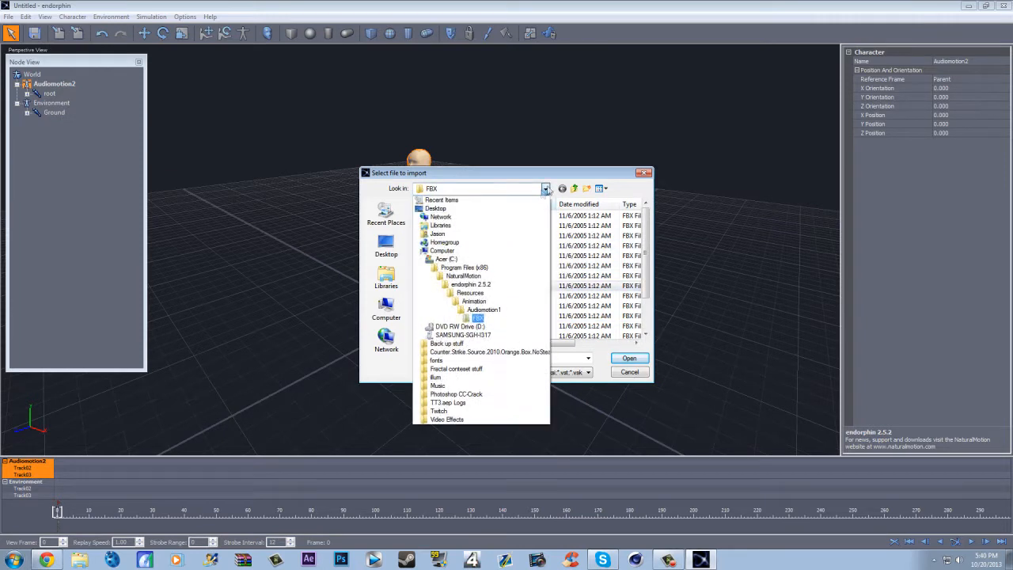
pyautogui.click(492, 319)
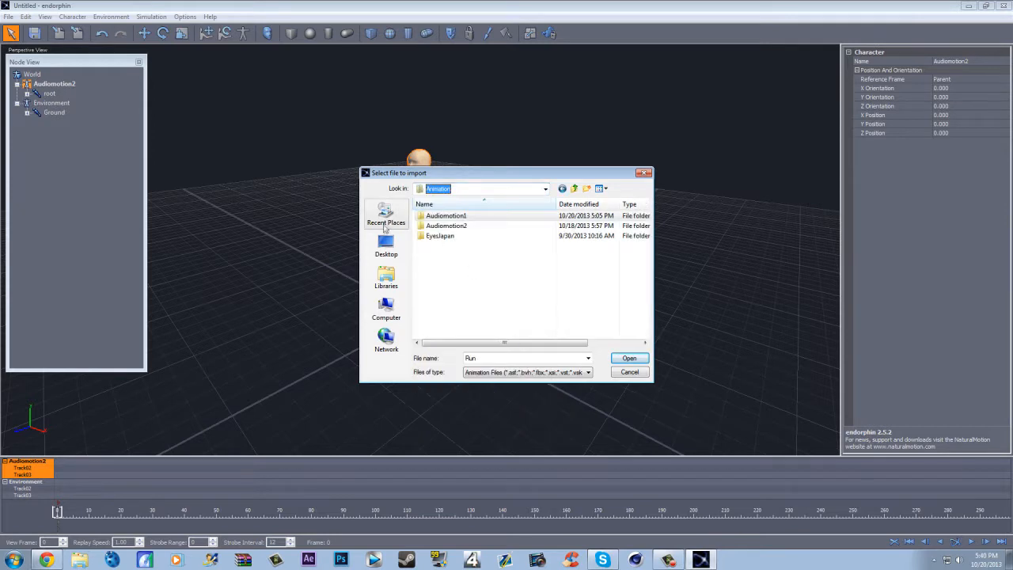
pyautogui.doubleClick(462, 217)
pyautogui.doubleClick(459, 218)
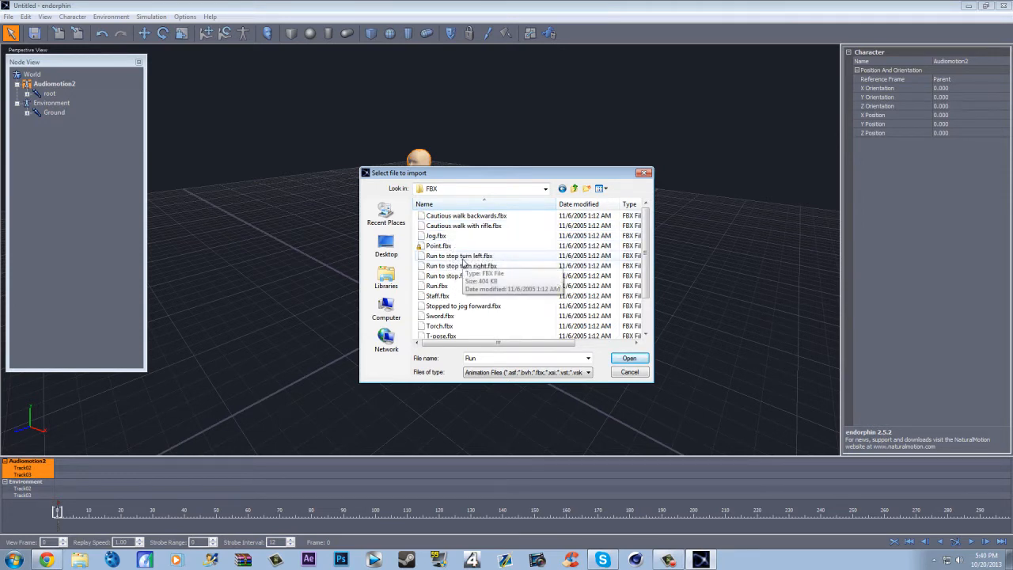
# - Import Walk.fbx as the animation event with a scale of 1.25
pyautogui.scroll(-1, 450, 316)
pyautogui.doubleClick(448, 328)
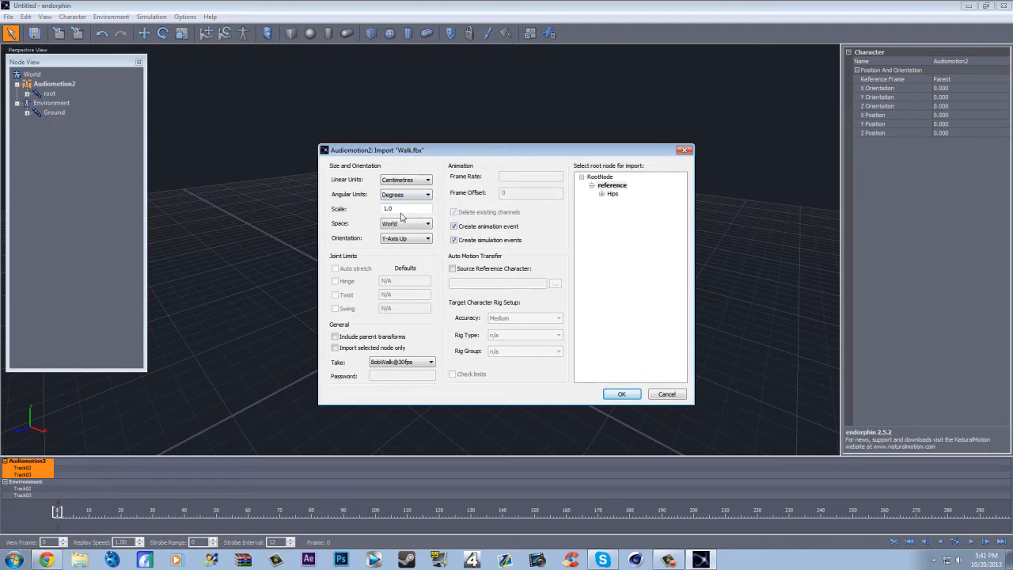
pyautogui.moveTo(403, 211); pyautogui.dragTo(376, 198)
pyautogui.write('1.')
pyautogui.press('Return')
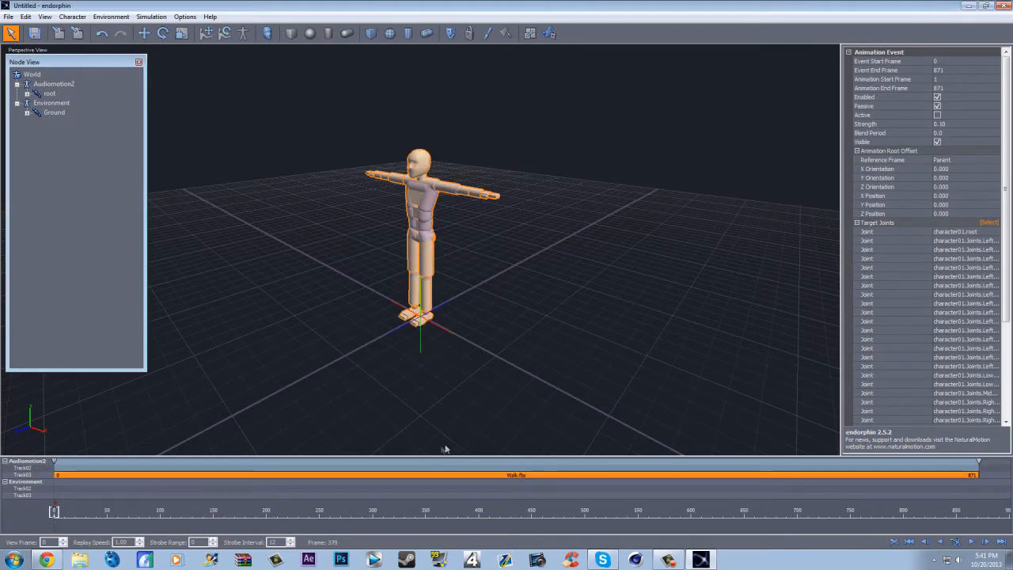
# - Delete the Walk.fbx animation event from the Audiomotion2 track
pyautogui.rightClick(99, 474)
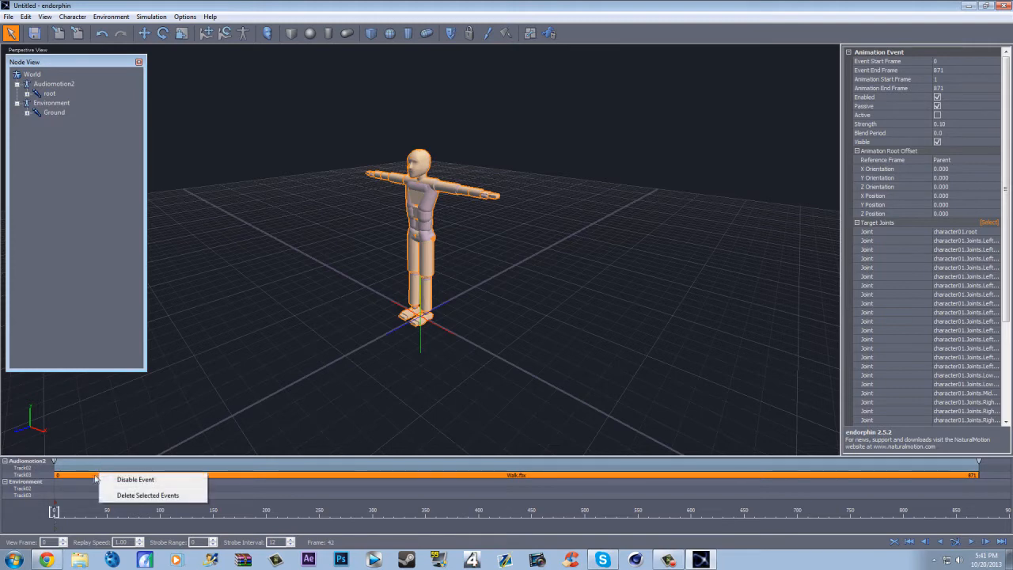
pyautogui.click(71, 475)
pyautogui.press('Delete')
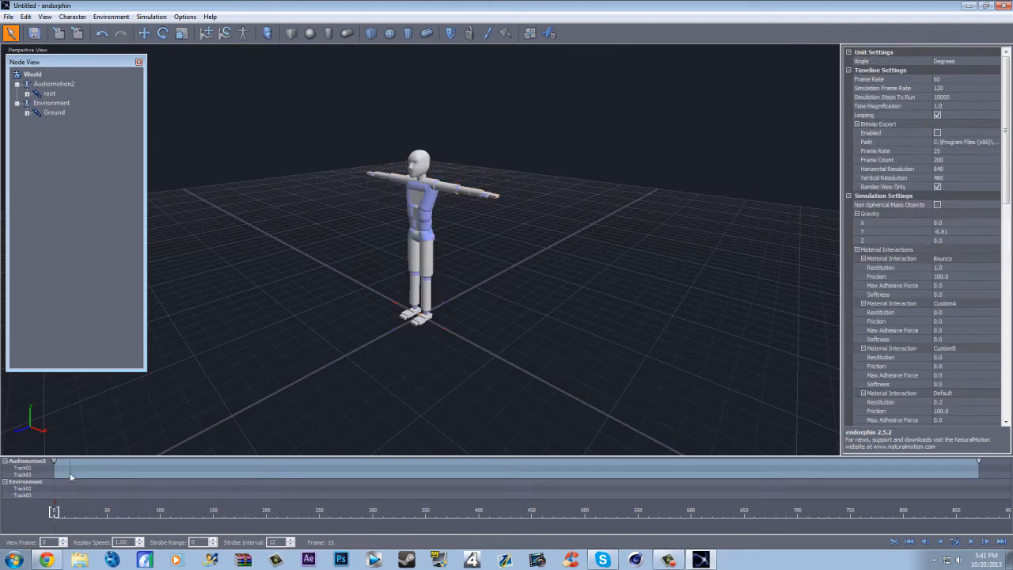
# - Create a new animation event near the start of the Audiomotion2 track, using Walk.fbx as the import file
pyautogui.rightClick(58, 471)
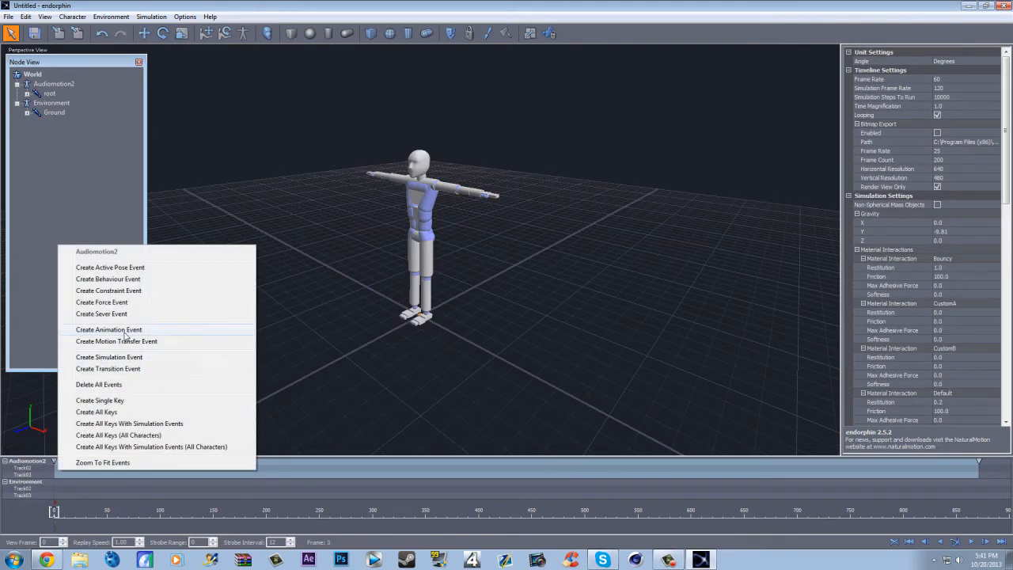
pyautogui.click(118, 330)
pyautogui.scroll(-1, 457, 338)
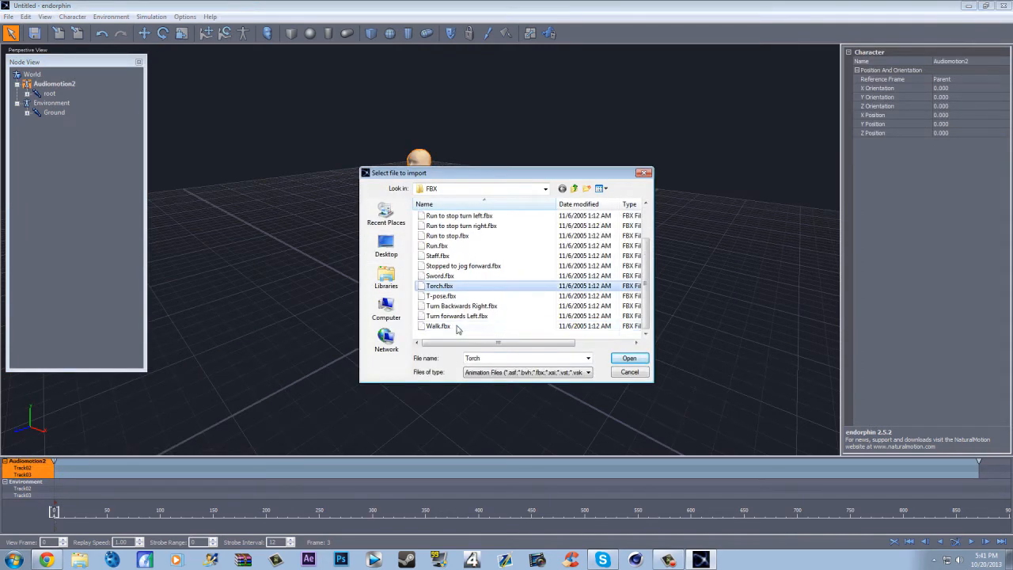
pyautogui.doubleClick(454, 326)
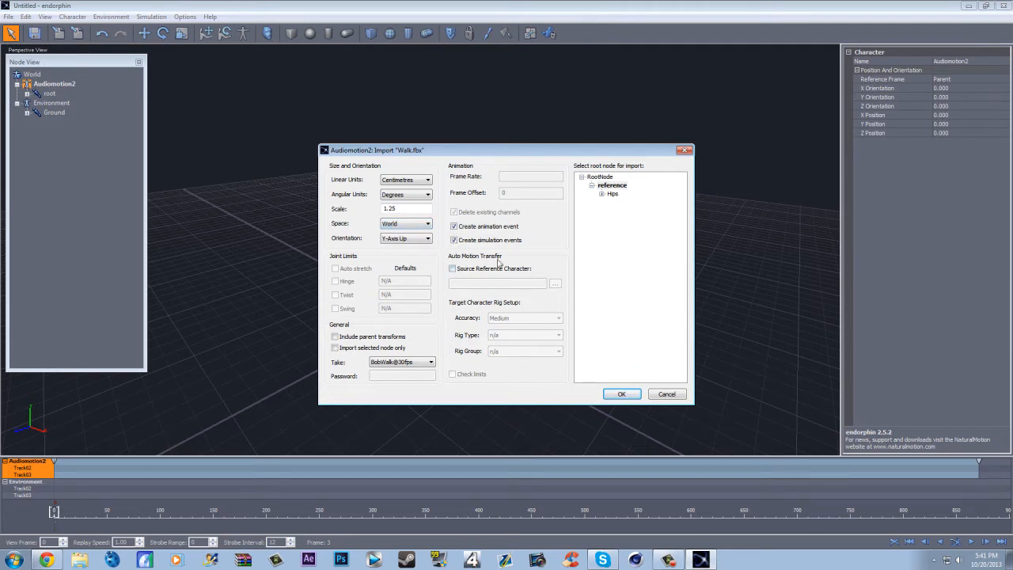
# - Enable auto motion transfer with Audiomotion2 as the source reference character and complete the Walk.fbx import
pyautogui.click(452, 269)
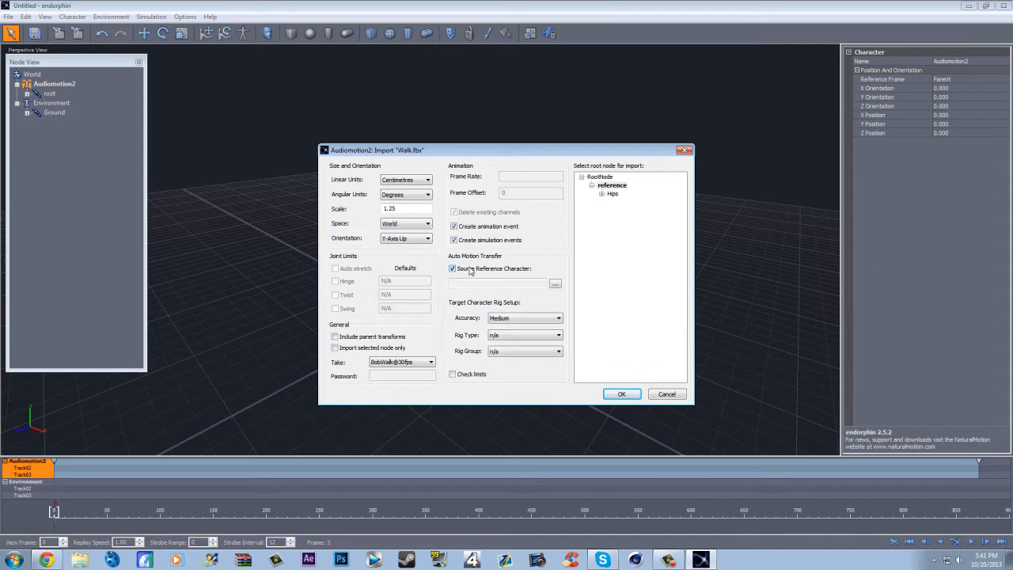
pyautogui.click(556, 286)
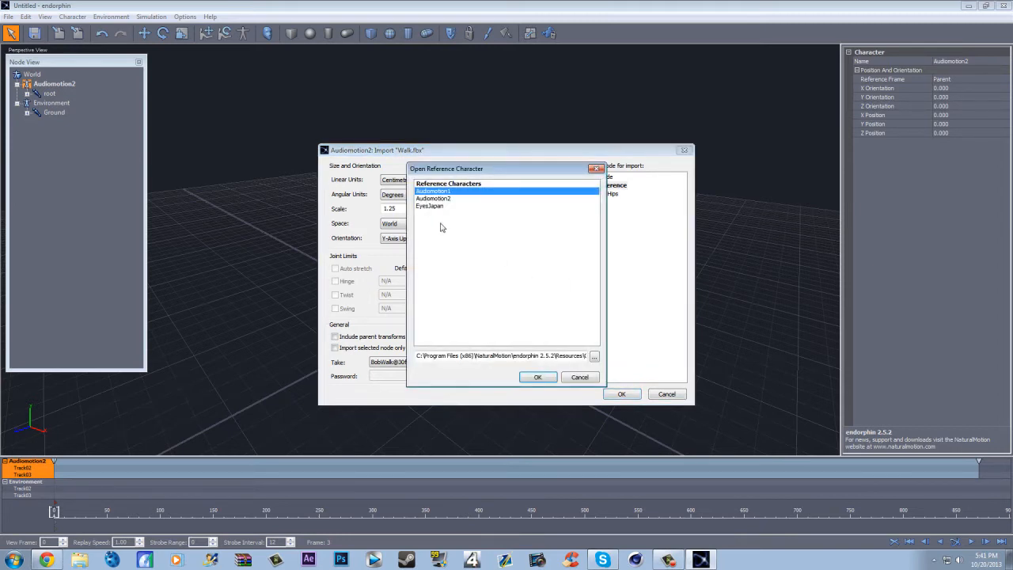
pyautogui.click(432, 199)
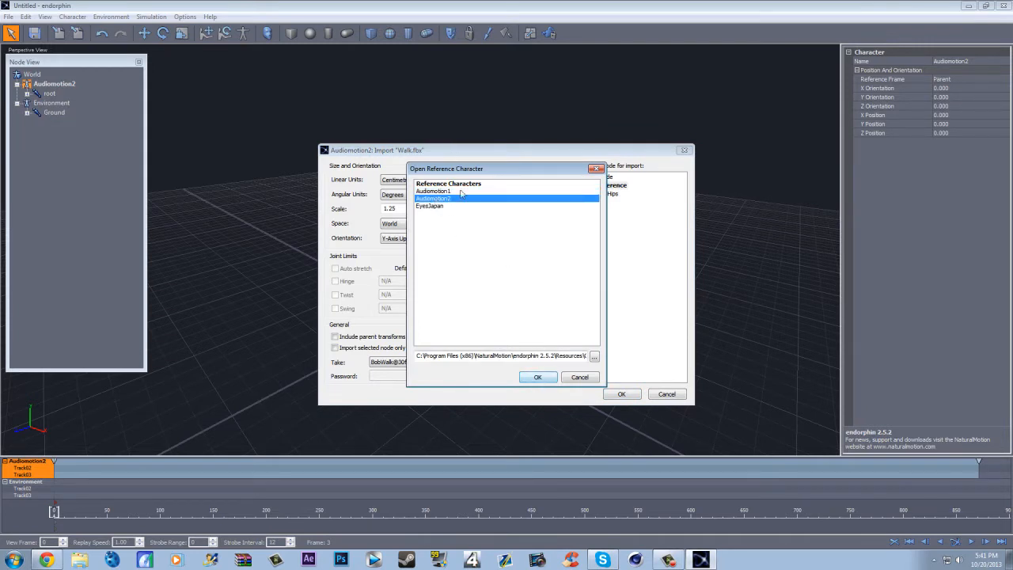
pyautogui.click(537, 378)
pyautogui.click(623, 393)
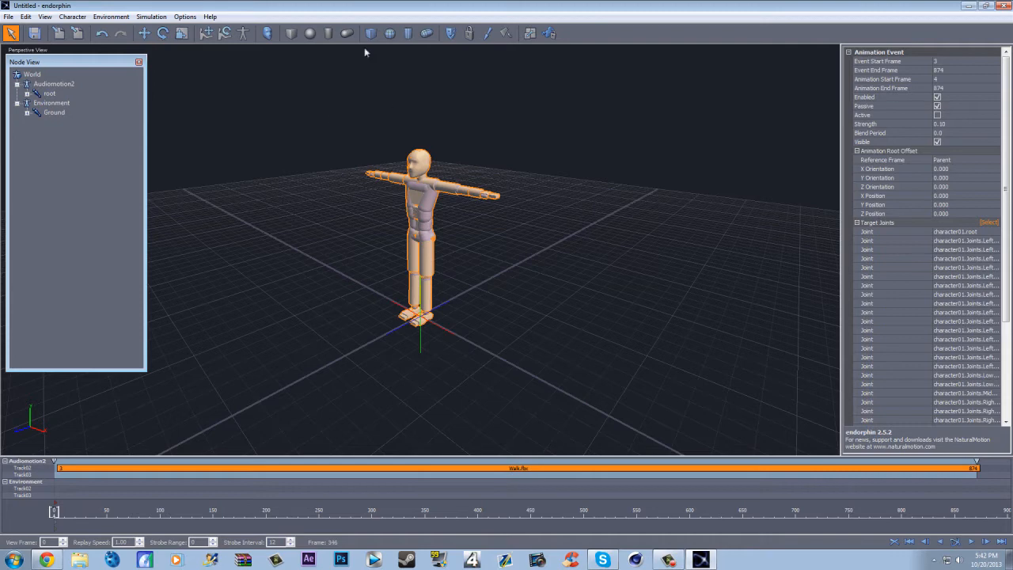
# - Deselect the character, then simulate the walk animation and stop it at about frame 608
pyautogui.click(519, 244)
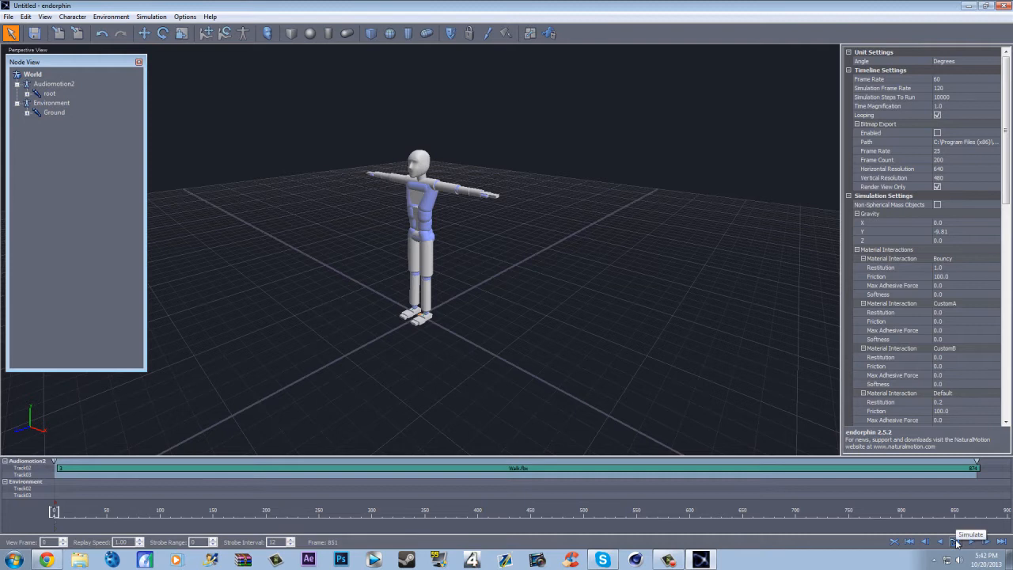
pyautogui.click(955, 542)
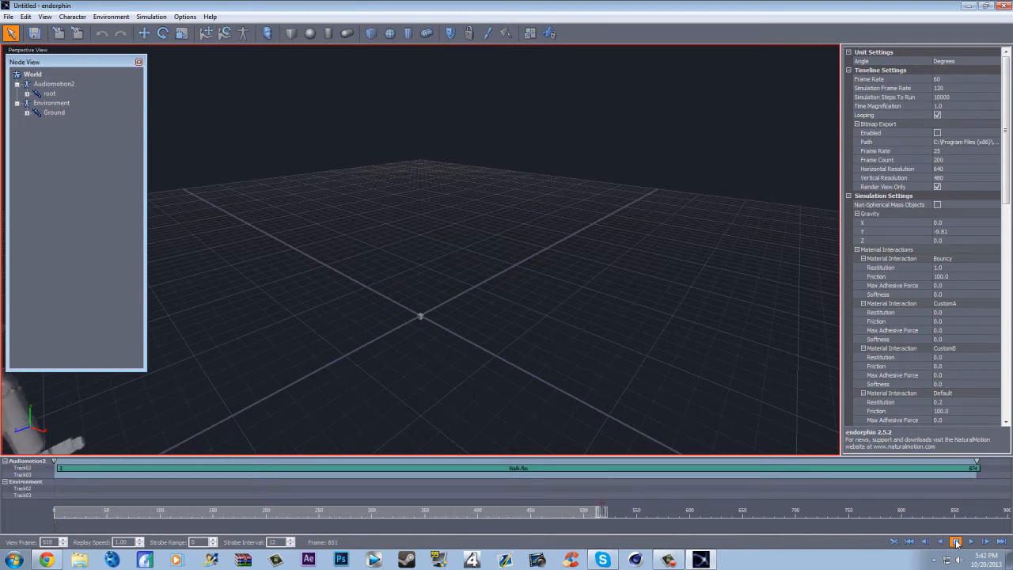
pyautogui.click(955, 541)
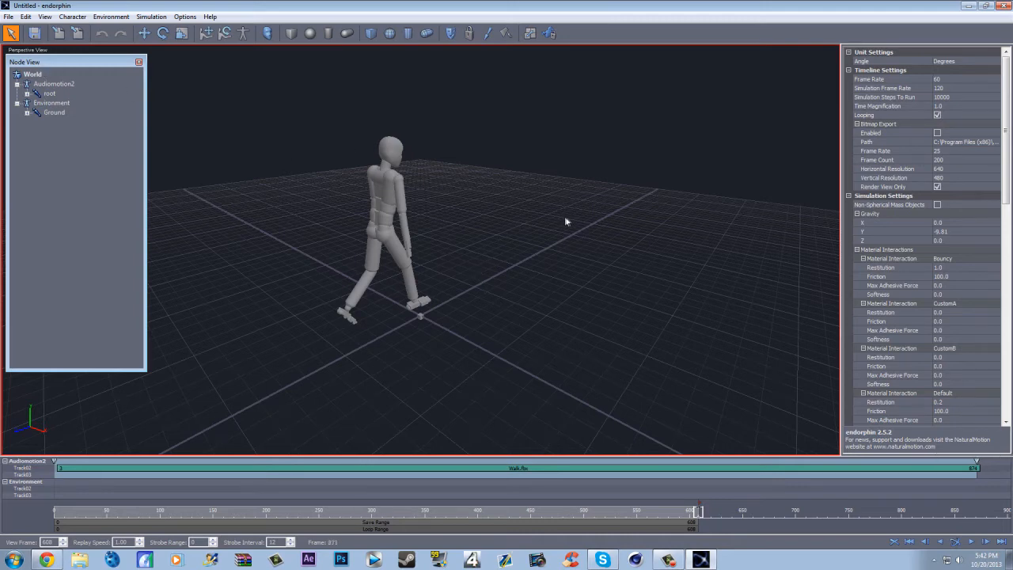
# - Export the simulated motion as a BioVision BVH file to the Desktop, overwriting walk 11.bvh
pyautogui.click(9, 17)
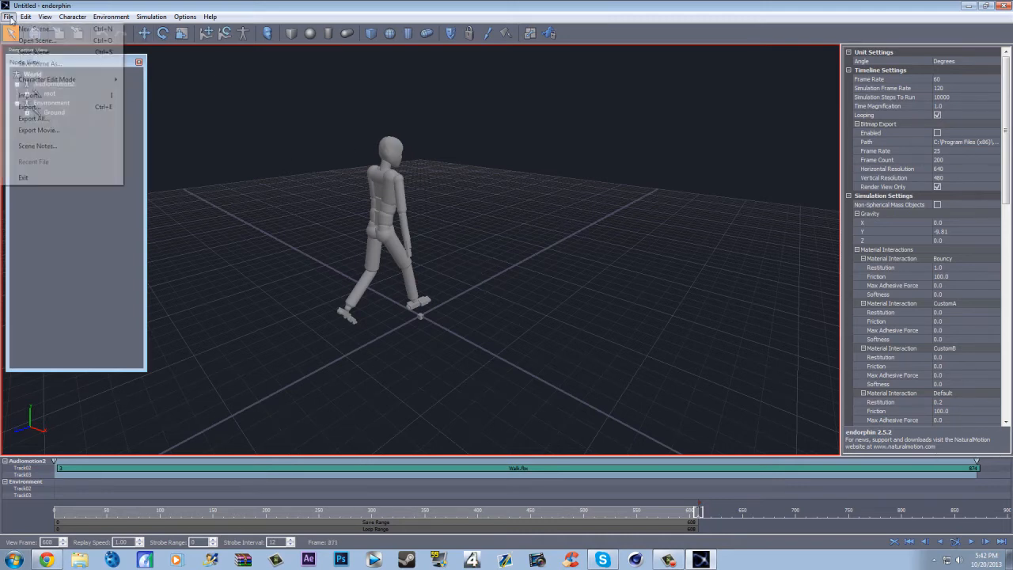
pyautogui.click(32, 107)
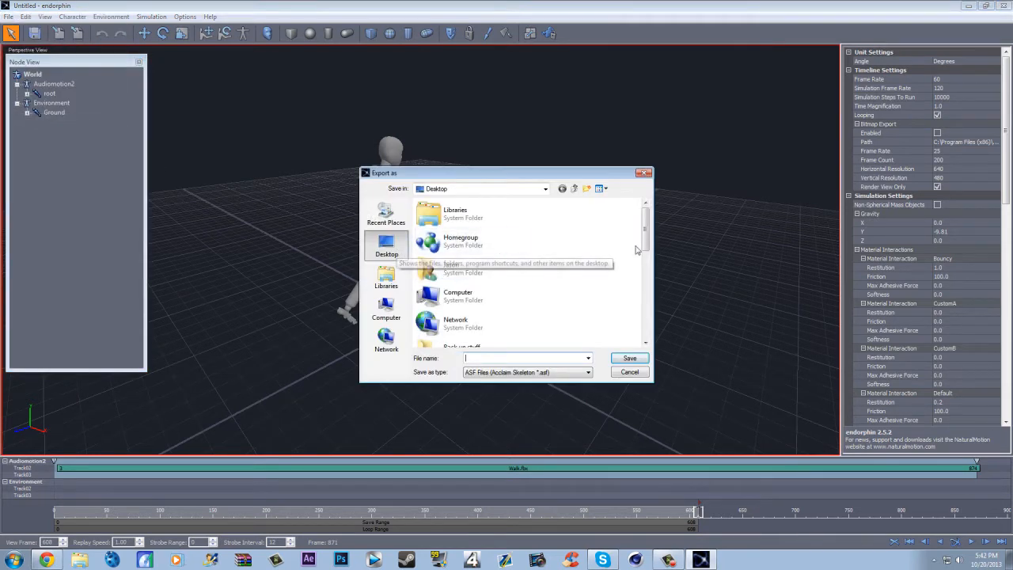
pyautogui.scroll(-10, 621, 261)
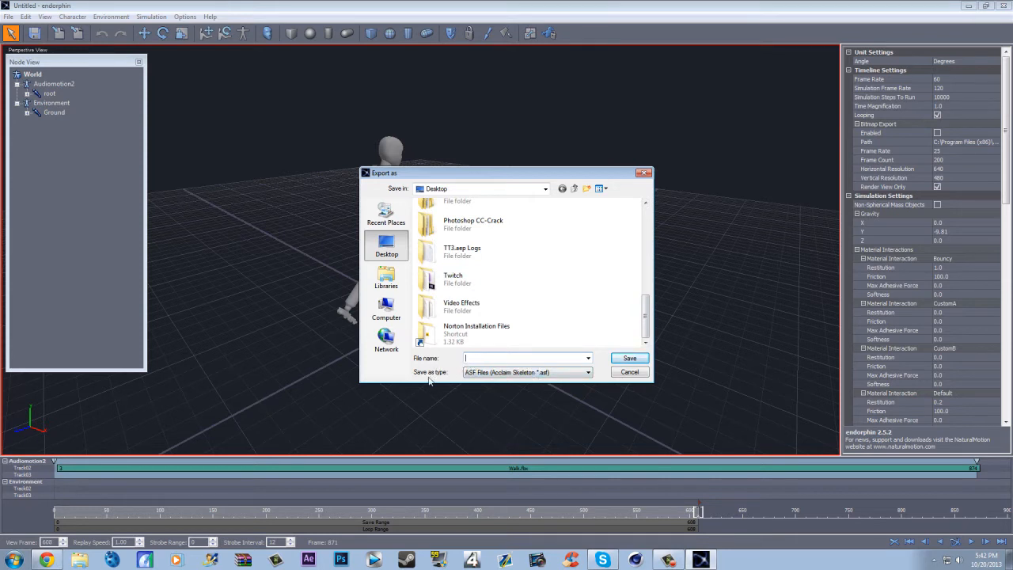
pyautogui.click(491, 371)
pyautogui.click(496, 395)
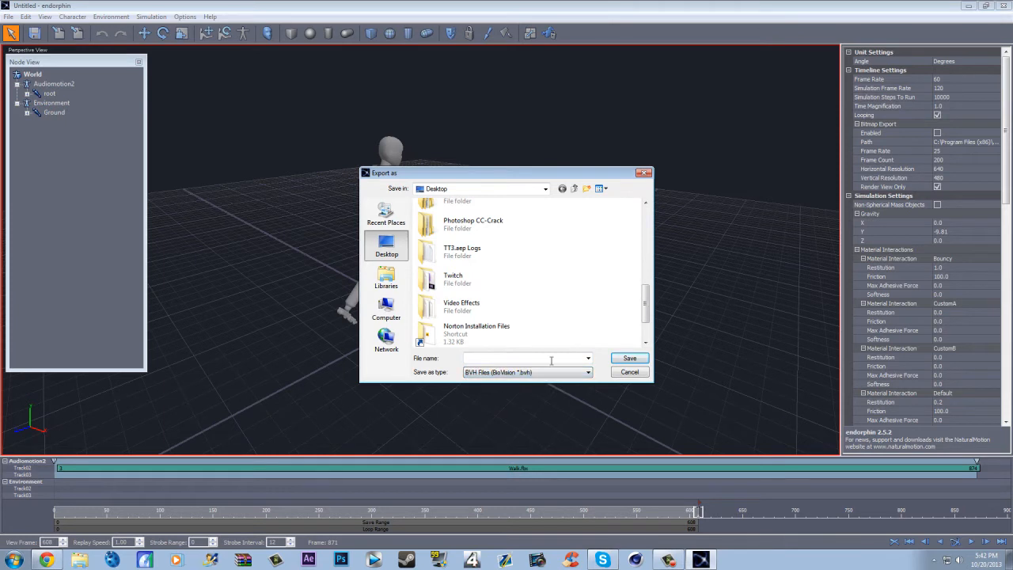
pyautogui.moveTo(654, 309); pyautogui.dragTo(647, 342)
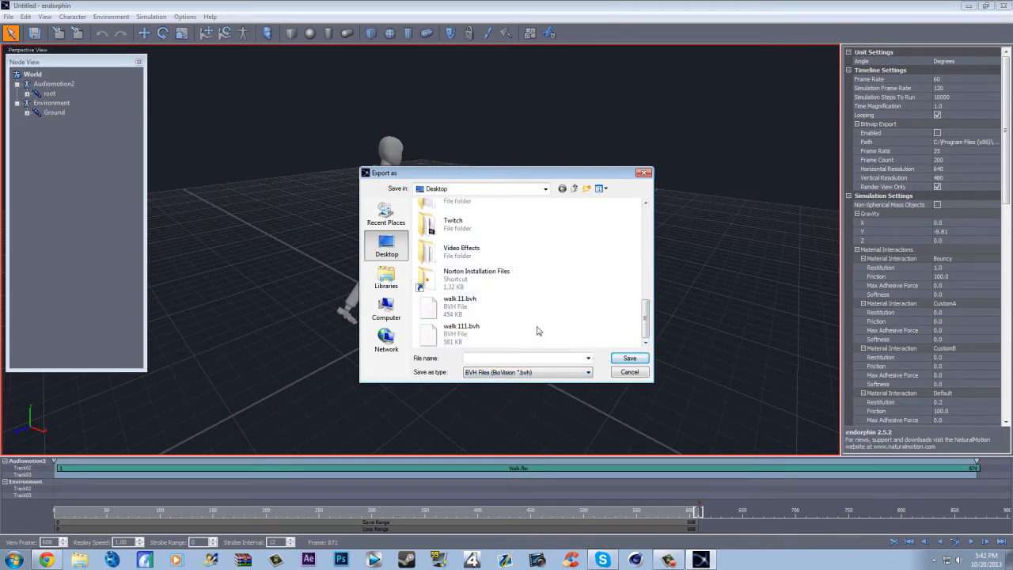
pyautogui.click(495, 313)
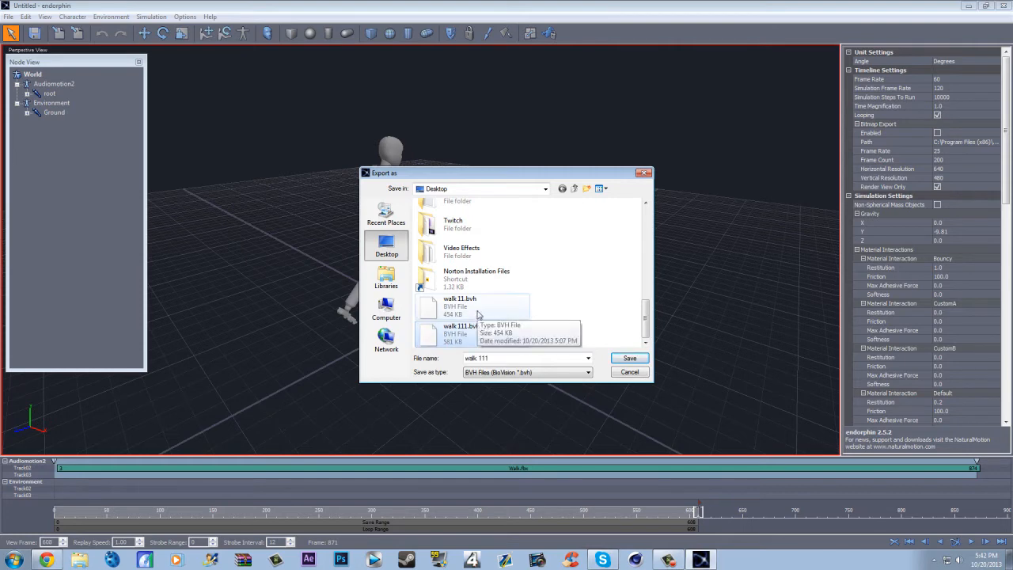
pyautogui.click(629, 360)
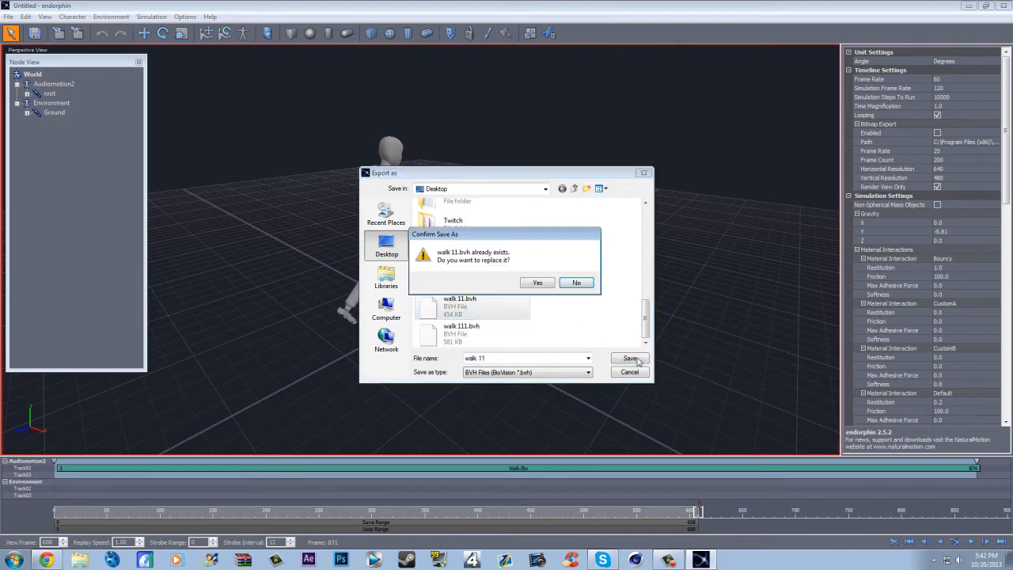
pyautogui.click(539, 285)
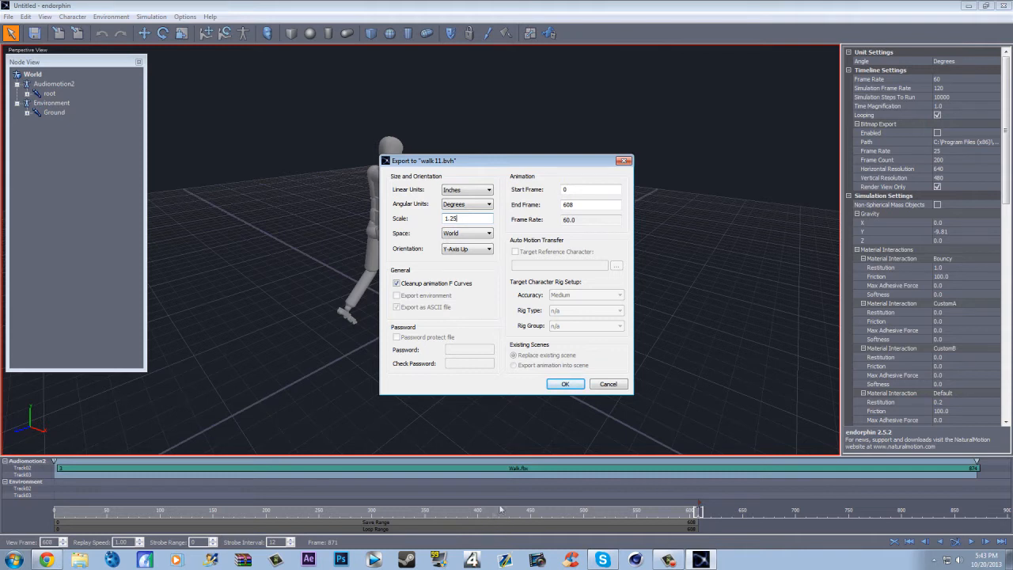
# - Set the export scale to 1.25, adjust the end frame, and complete the export of walk 11.bvh
pyautogui.doubleClick(587, 205)
pyautogui.write('450')
pyautogui.click(565, 383)
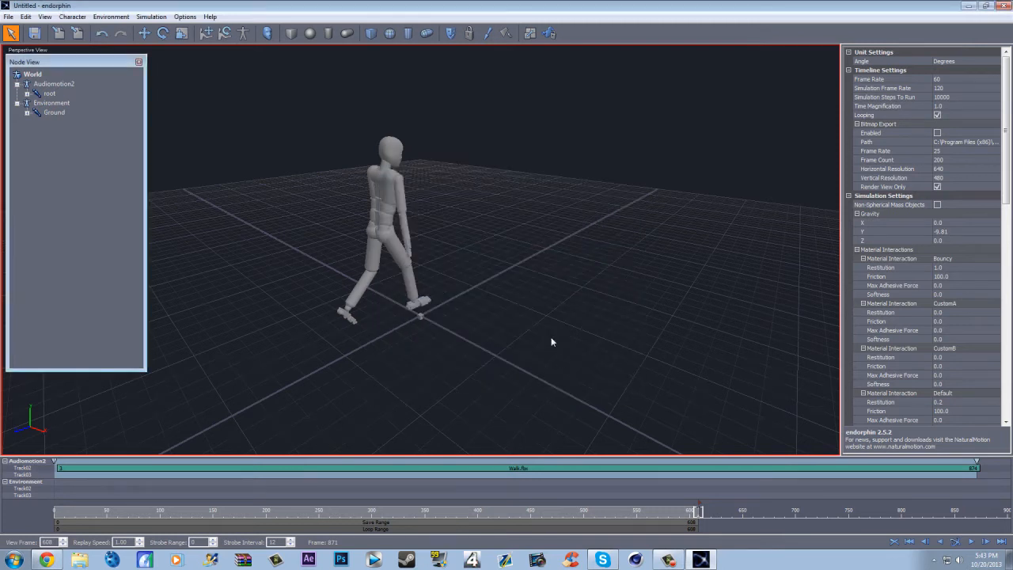
# - Close endorphin without saving the scene and launch CINEMA 4D
pyautogui.click(1006, 6)
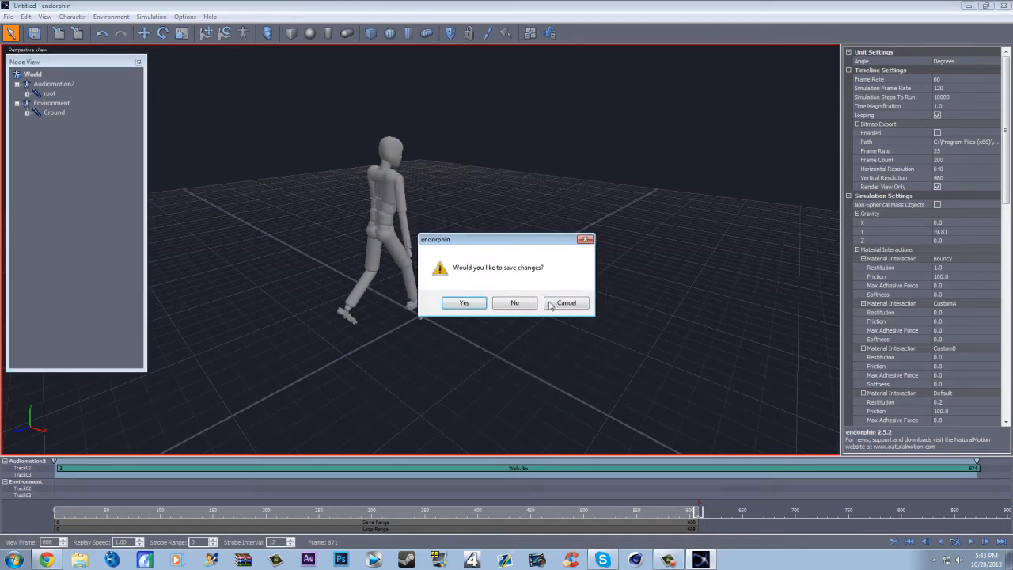
pyautogui.click(507, 304)
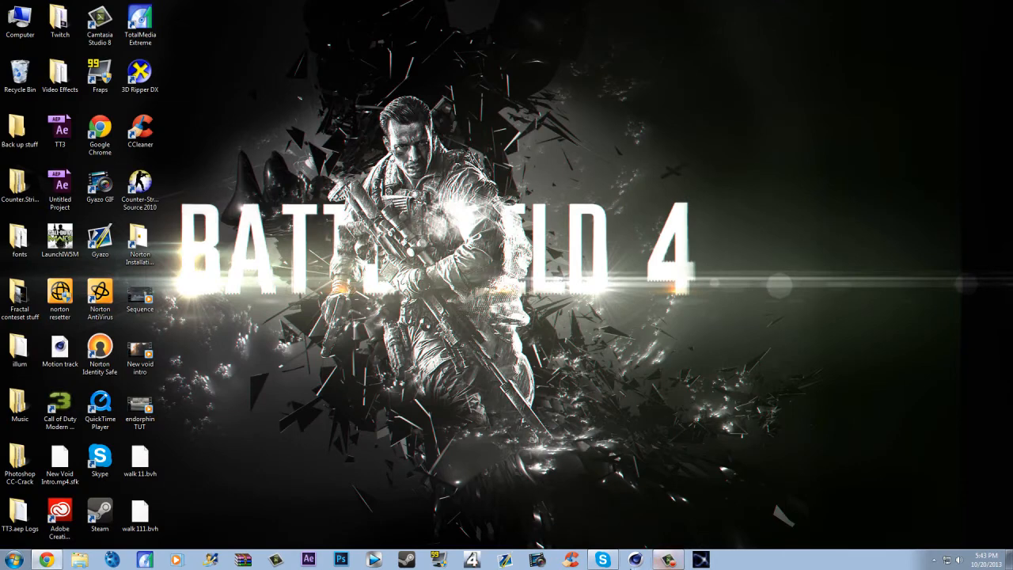
pyautogui.click(635, 560)
pyautogui.click(535, 290)
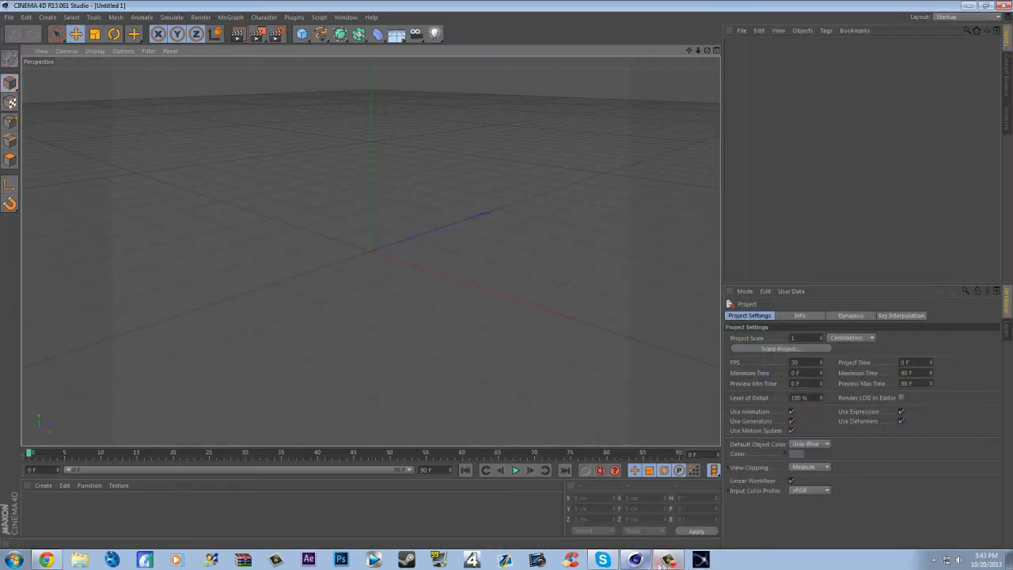
pyautogui.click(669, 559)
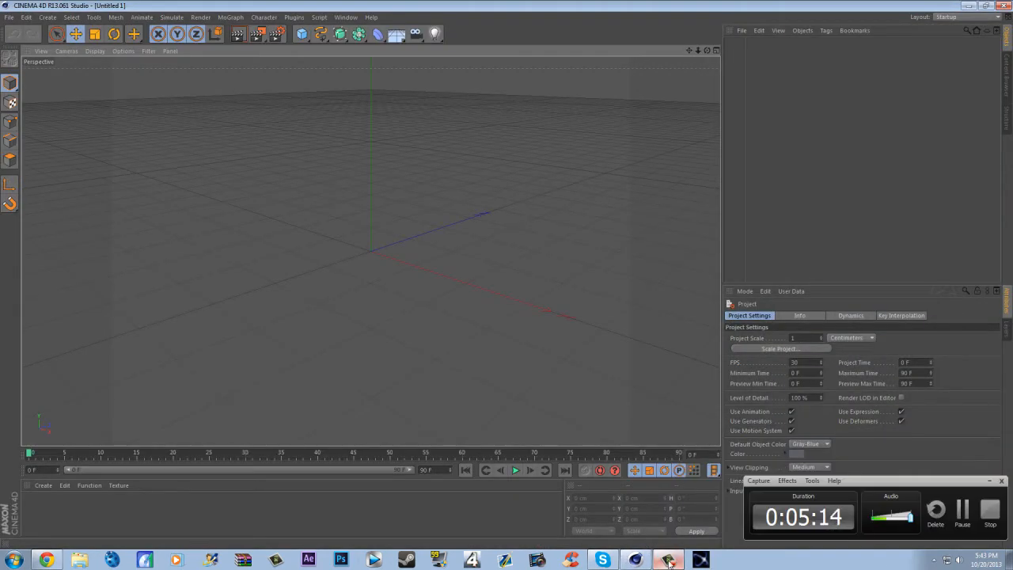
pyautogui.click(643, 378)
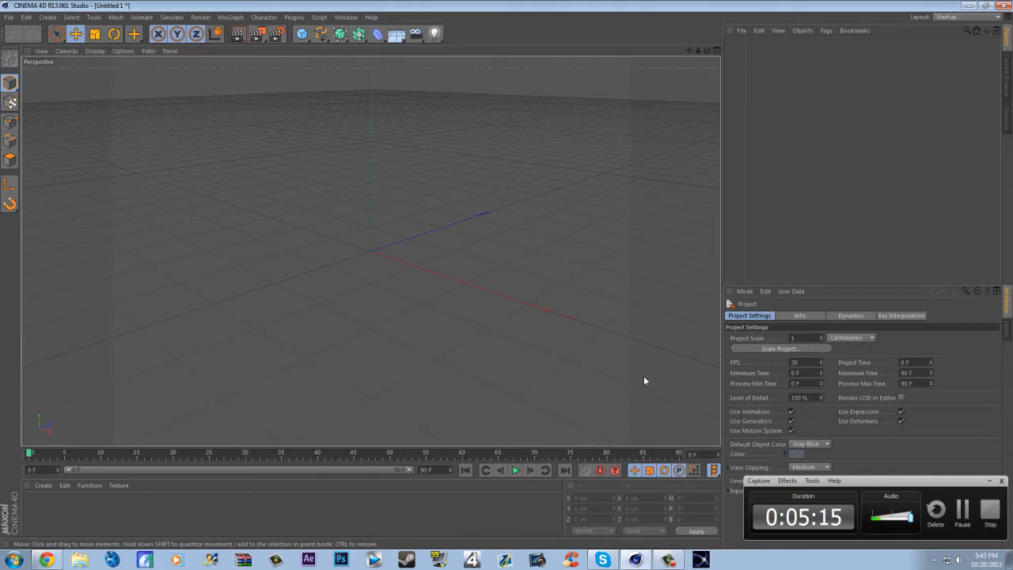
pyautogui.click(989, 480)
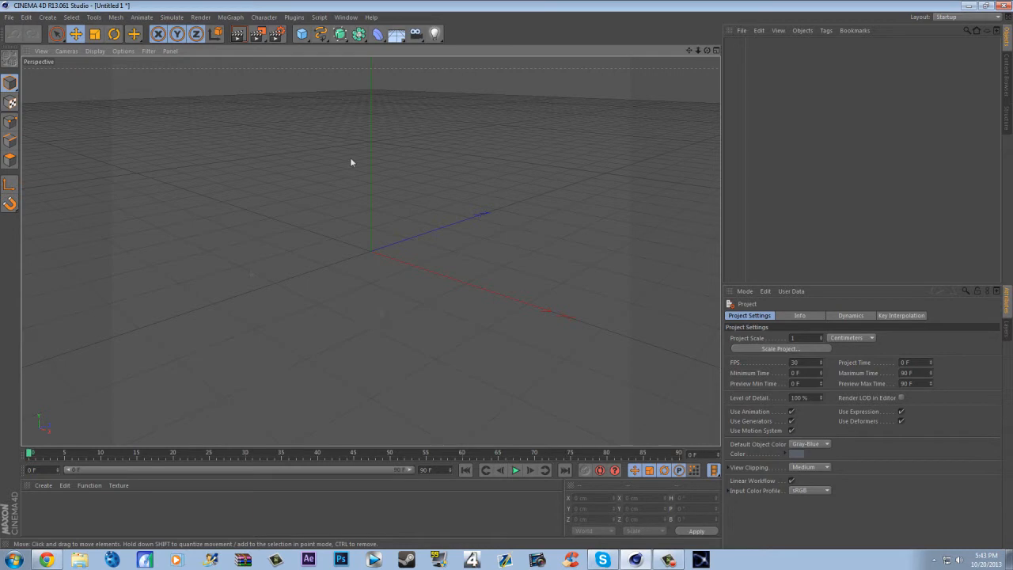
# - Add a 1280 x 720 HDTV render setting from a preset and test-render the perspective view
pyautogui.click(276, 34)
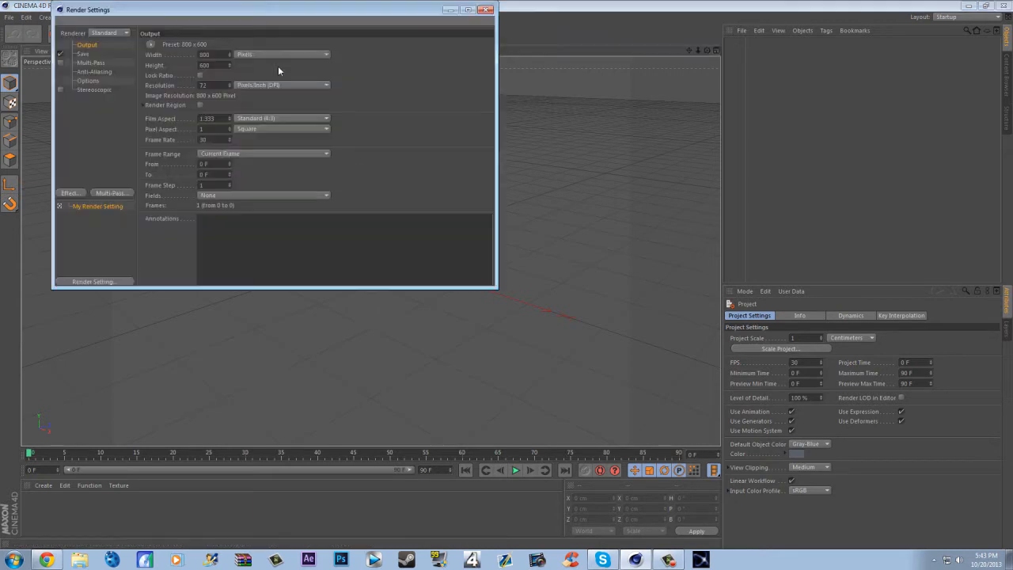
pyautogui.click(79, 284)
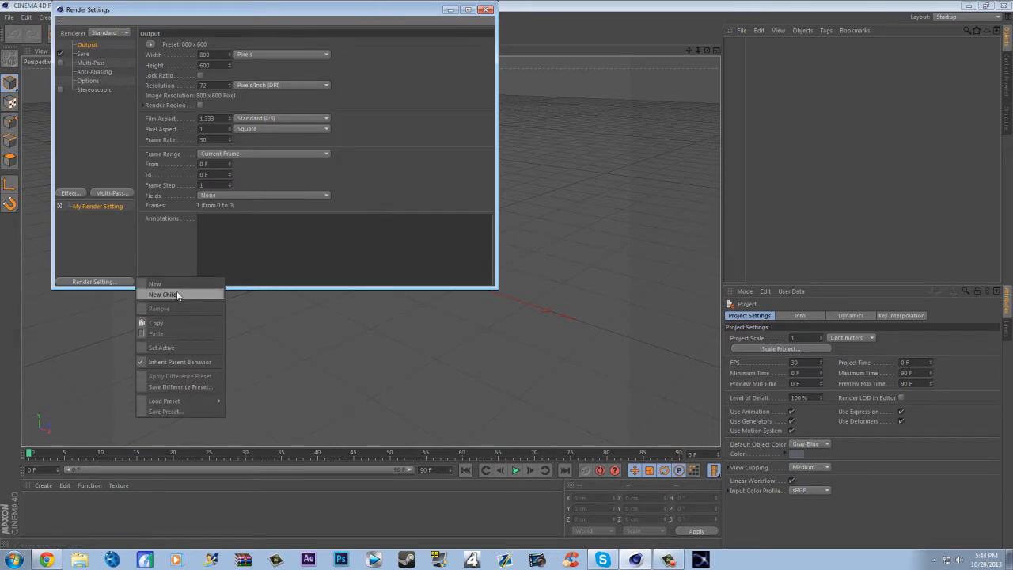
pyautogui.click(178, 402)
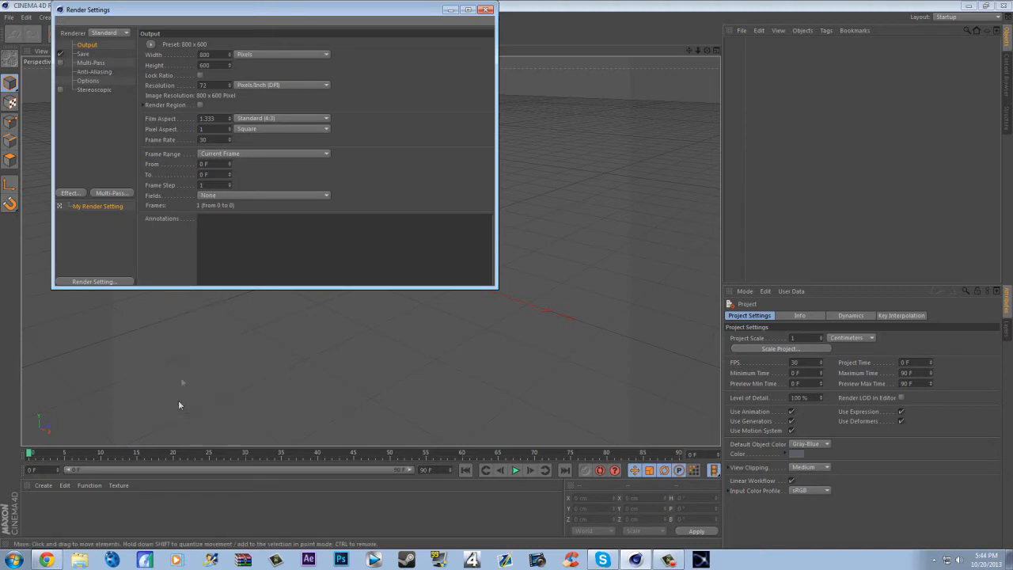
pyautogui.click(117, 282)
pyautogui.moveTo(181, 401)
pyautogui.click(261, 400)
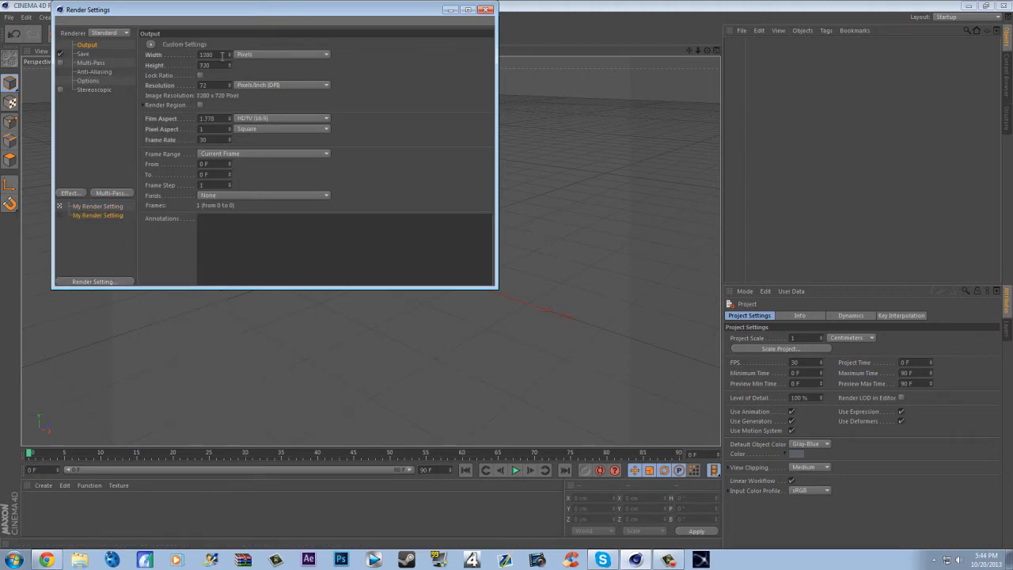
pyautogui.click(486, 9)
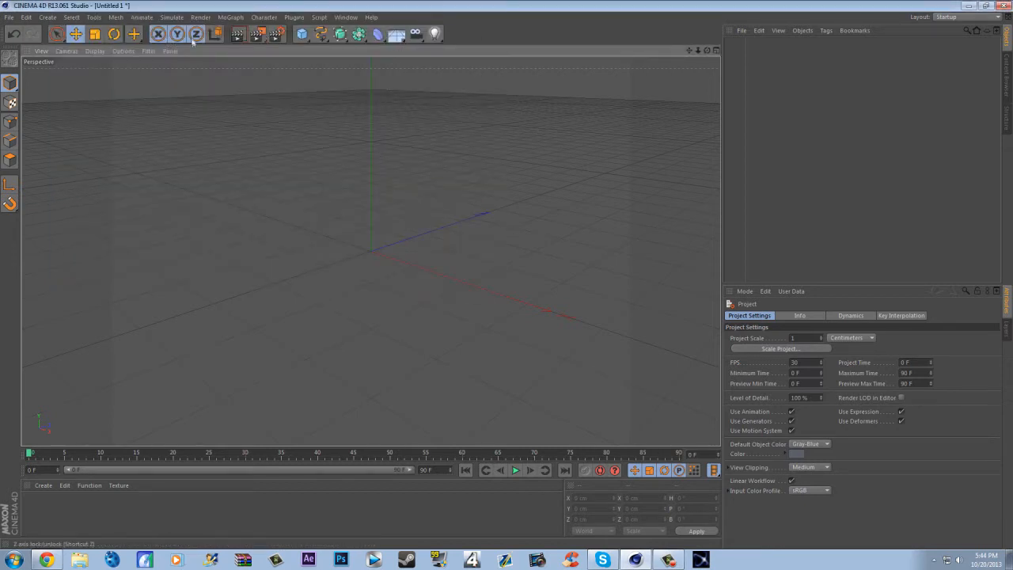
pyautogui.click(236, 35)
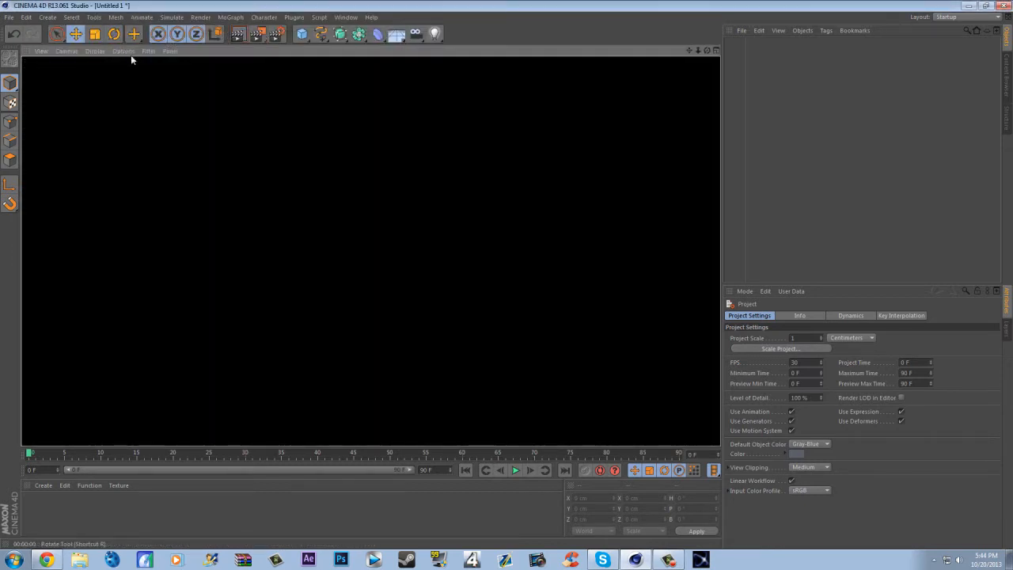
pyautogui.moveTo(706, 50)
pyautogui.mouseDown()
pyautogui.moveTo(706, 24)
pyautogui.moveTo(707, 46)
pyautogui.mouseUp()
# - Make the 1280-pixel-wide render setting active and set its frame rate to 60
pyautogui.click(276, 34)
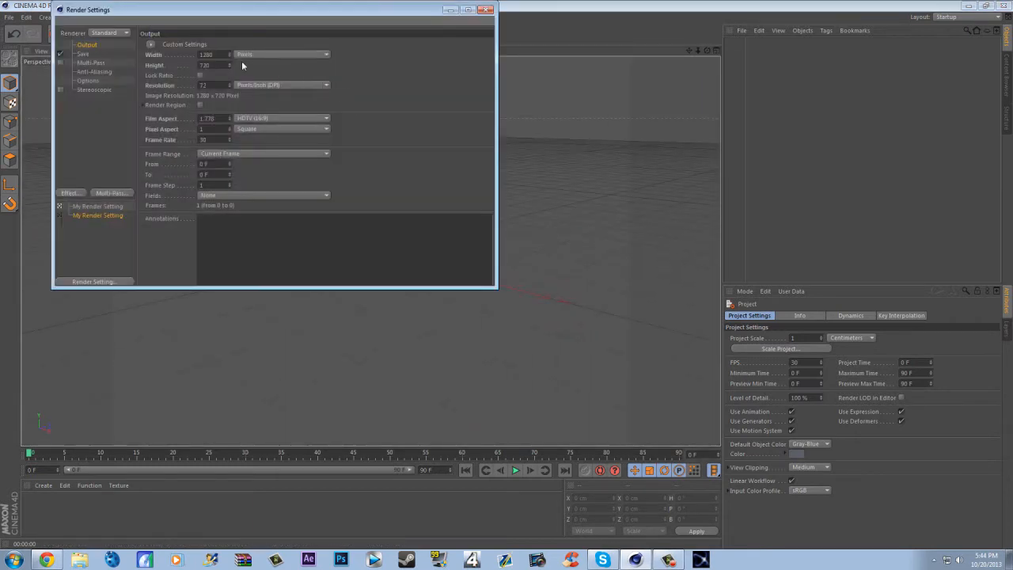
pyautogui.moveTo(230, 55); pyautogui.dragTo(237, 52)
pyautogui.doubleClick(216, 54)
pyautogui.write('1280')
pyautogui.click(60, 215)
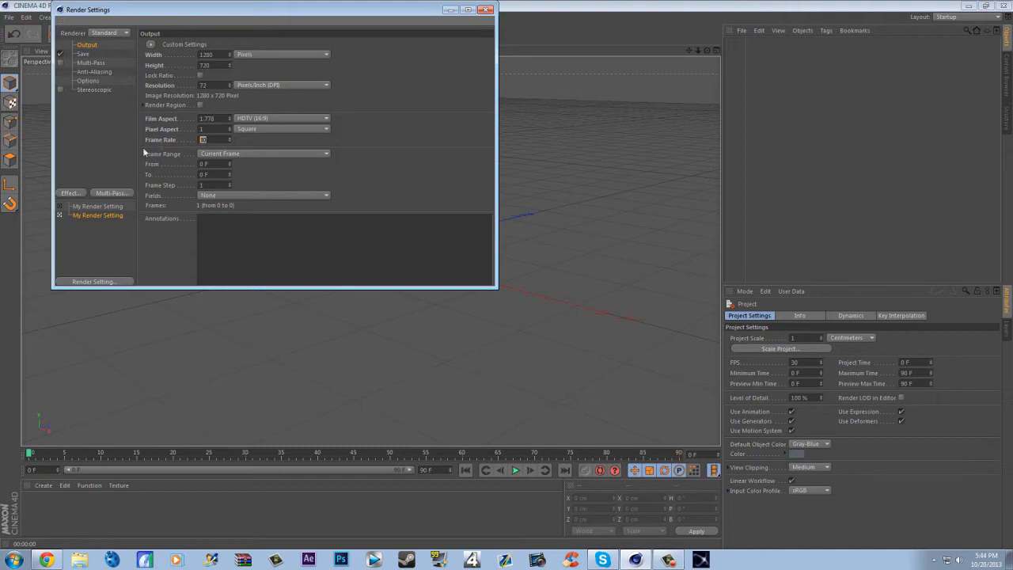
pyautogui.write('60')
pyautogui.press('Return')
pyautogui.click(483, 10)
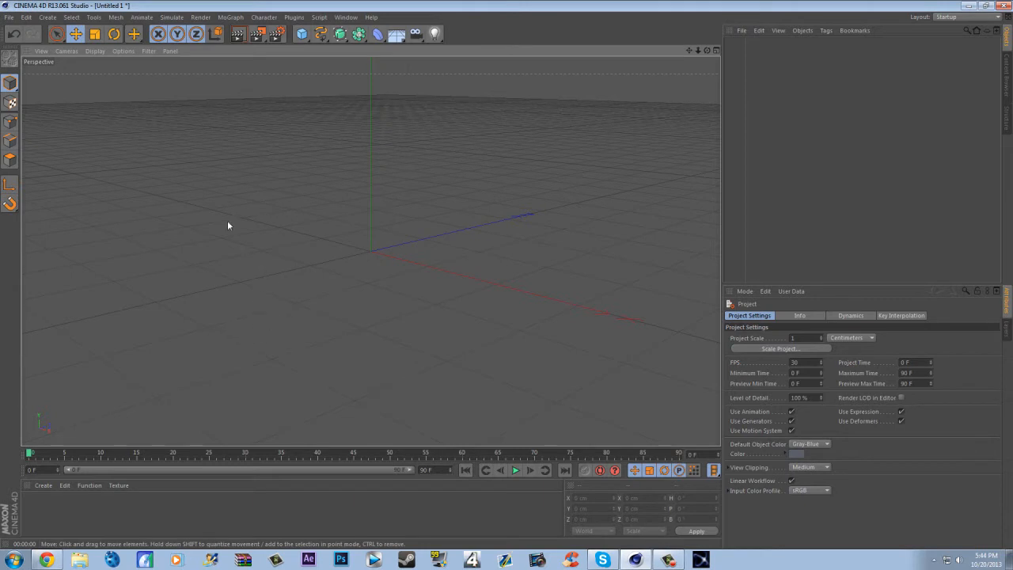
# - Open walk 11.bvh from the Desktop, importing it at a scale of 1 centimeter
pyautogui.click(8, 18)
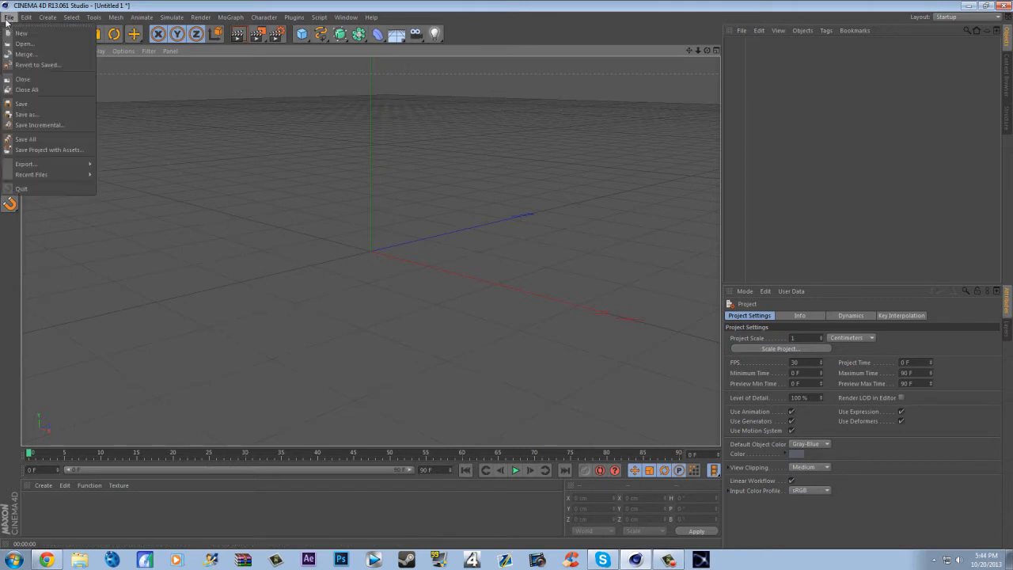
pyautogui.click(31, 44)
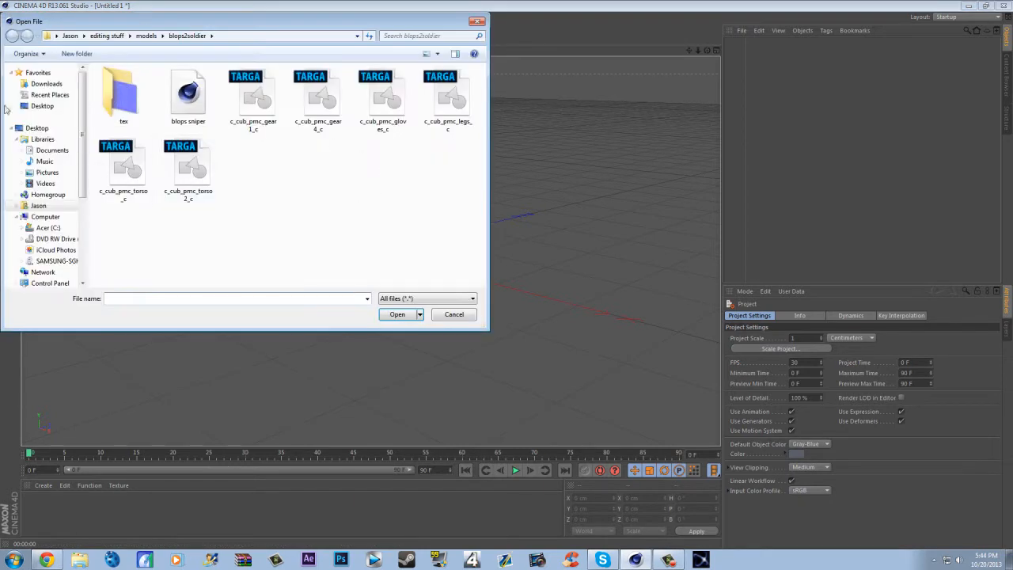
pyautogui.click(42, 106)
pyautogui.click(253, 221)
pyautogui.scroll(-10, 253, 221)
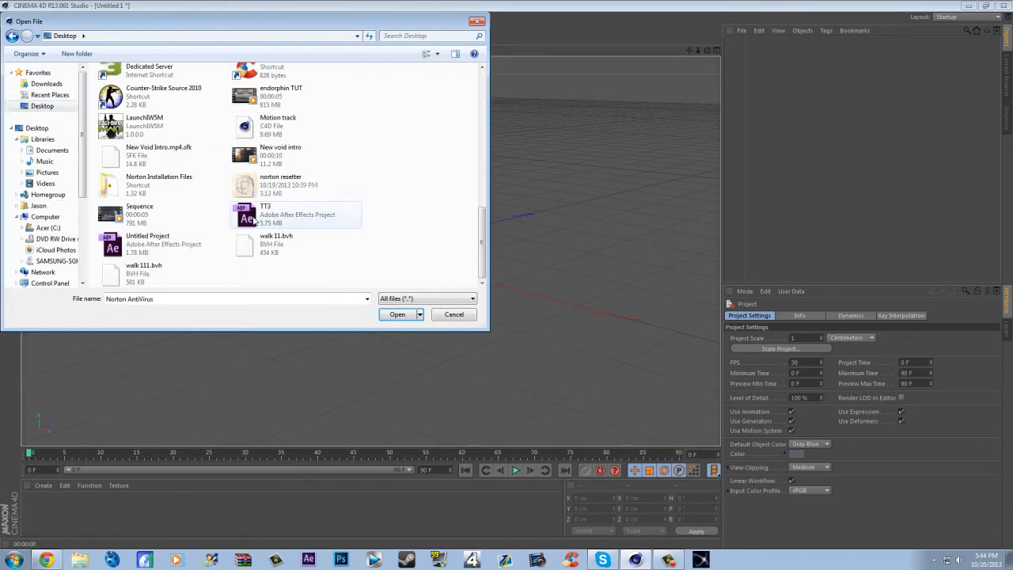
pyautogui.doubleClick(318, 247)
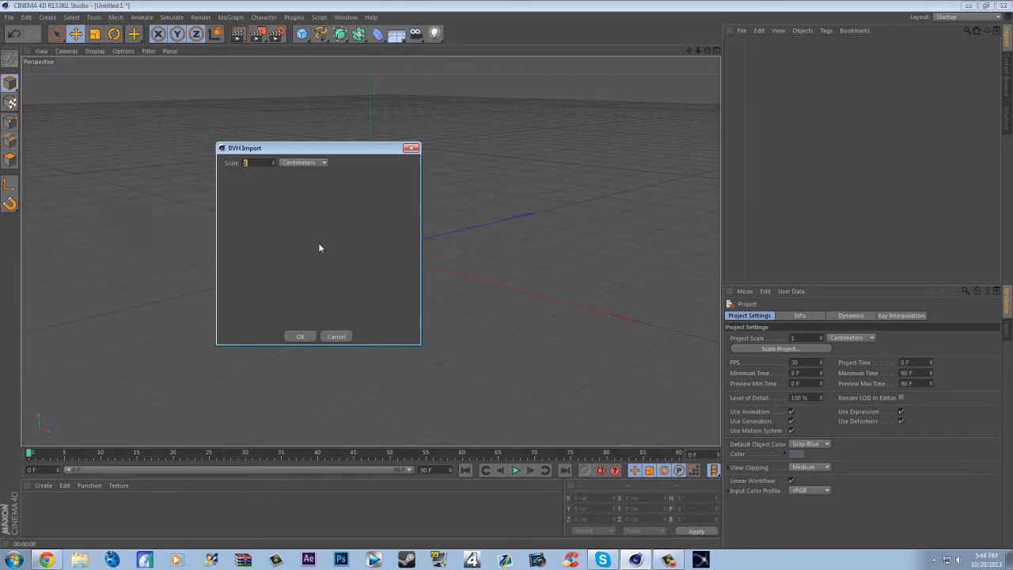
pyautogui.click(307, 337)
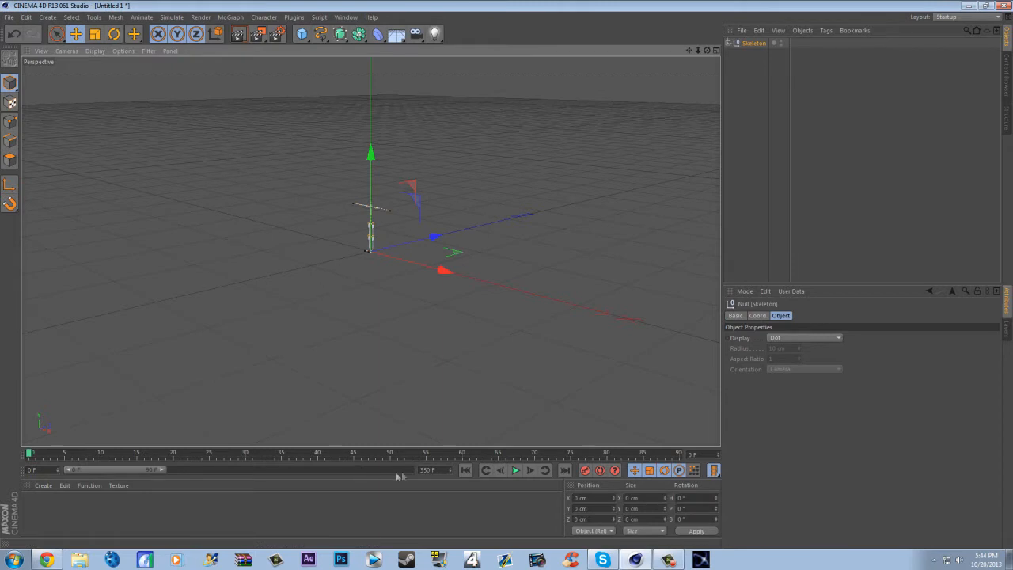
# - Extend the timeline end and the preview range to 374 F, and scrub the skeleton's walk to frame 372
pyautogui.moveTo(450, 474); pyautogui.dragTo(475, 474)
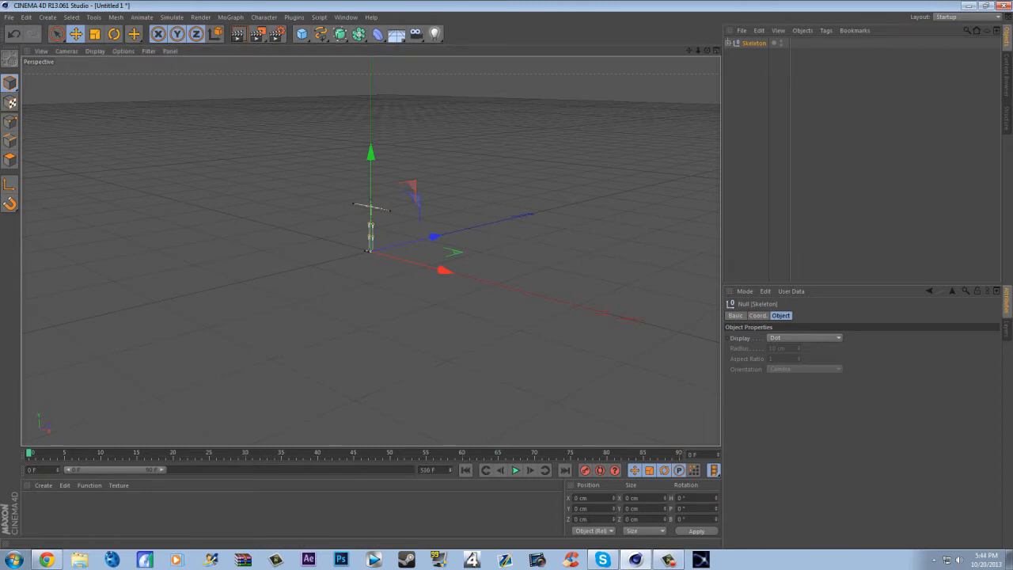
pyautogui.moveTo(162, 469); pyautogui.dragTo(410, 470)
pyautogui.click(524, 453)
pyautogui.moveTo(530, 456); pyautogui.dragTo(1, 506)
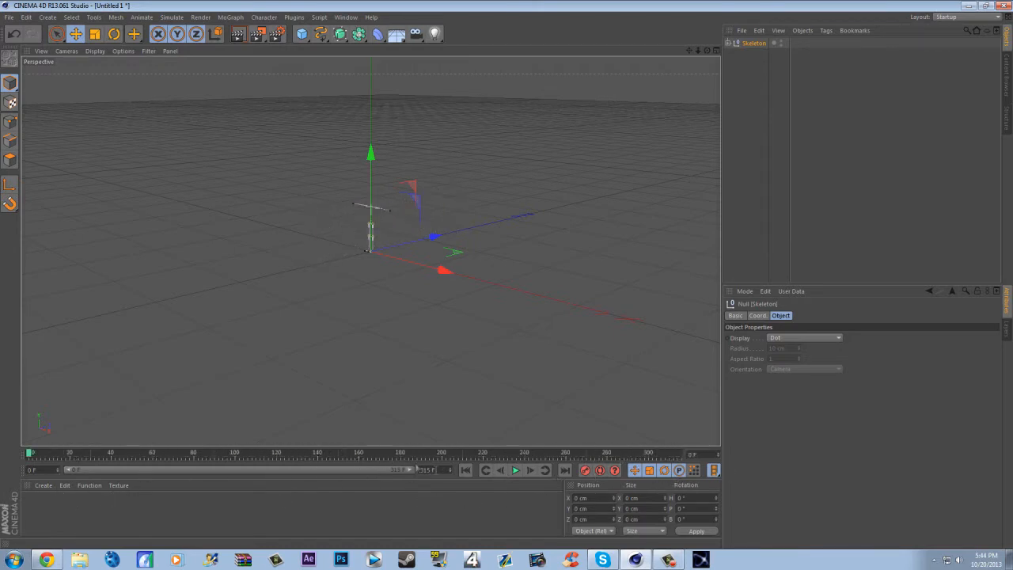
pyautogui.moveTo(450, 469); pyautogui.dragTo(449, 419)
pyautogui.moveTo(34, 454); pyautogui.dragTo(676, 455)
pyautogui.moveTo(358, 470); pyautogui.dragTo(409, 469)
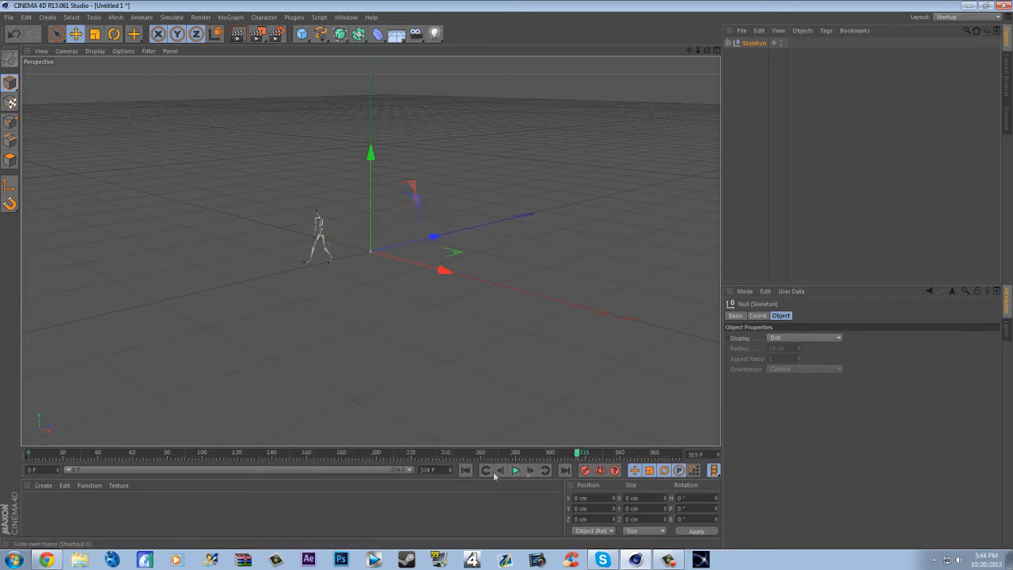
pyautogui.click(594, 454)
pyautogui.moveTo(601, 457); pyautogui.dragTo(677, 454)
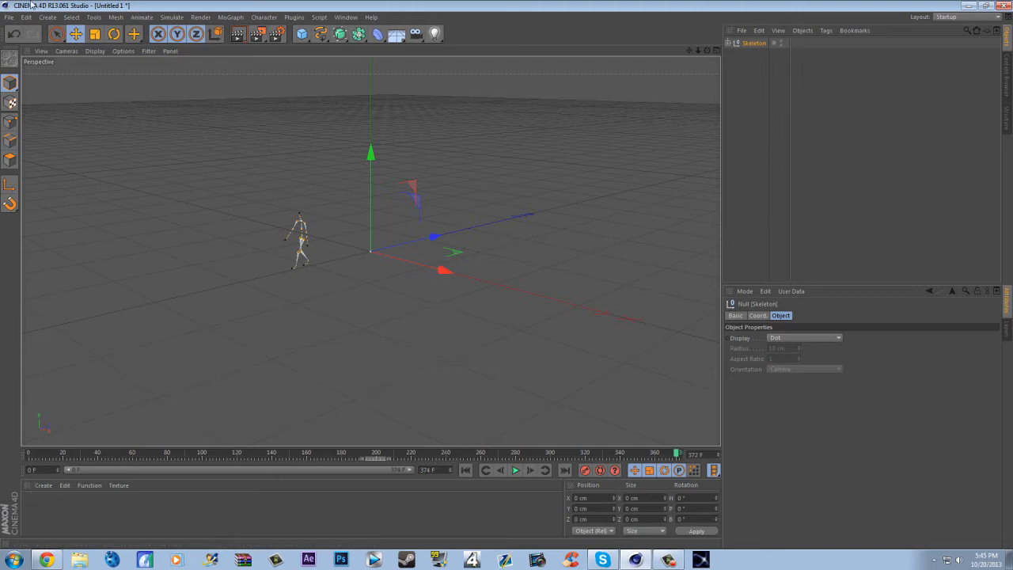
# - Merge the USMC TPOSE SNIPER model from the models folder inside editing stuff into the scene
pyautogui.click(11, 19)
pyautogui.click(32, 57)
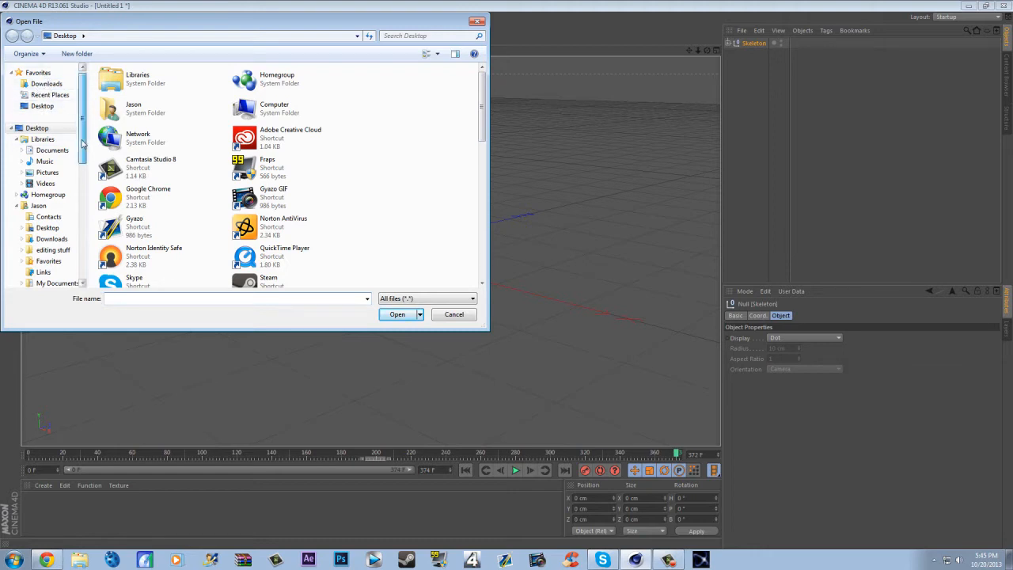
pyautogui.scroll(-3, 80, 133)
pyautogui.click(54, 157)
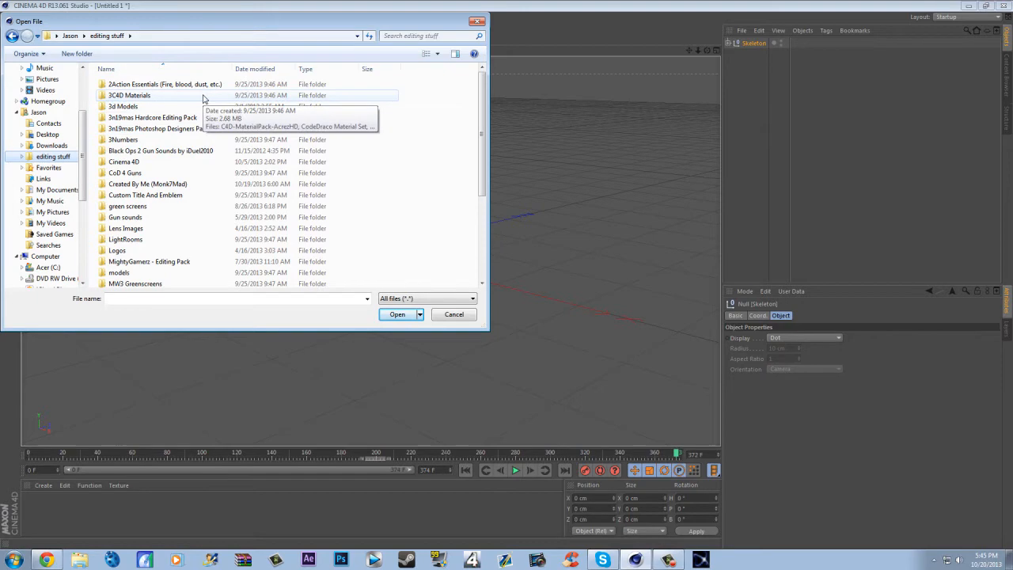
pyautogui.click(142, 273)
pyautogui.doubleClick(143, 273)
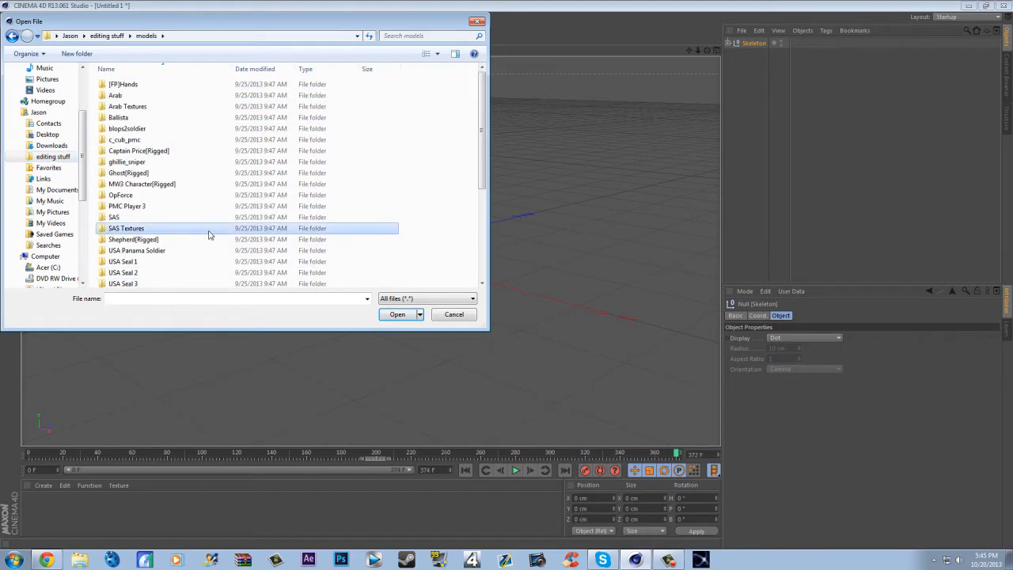
pyautogui.scroll(-5, 210, 230)
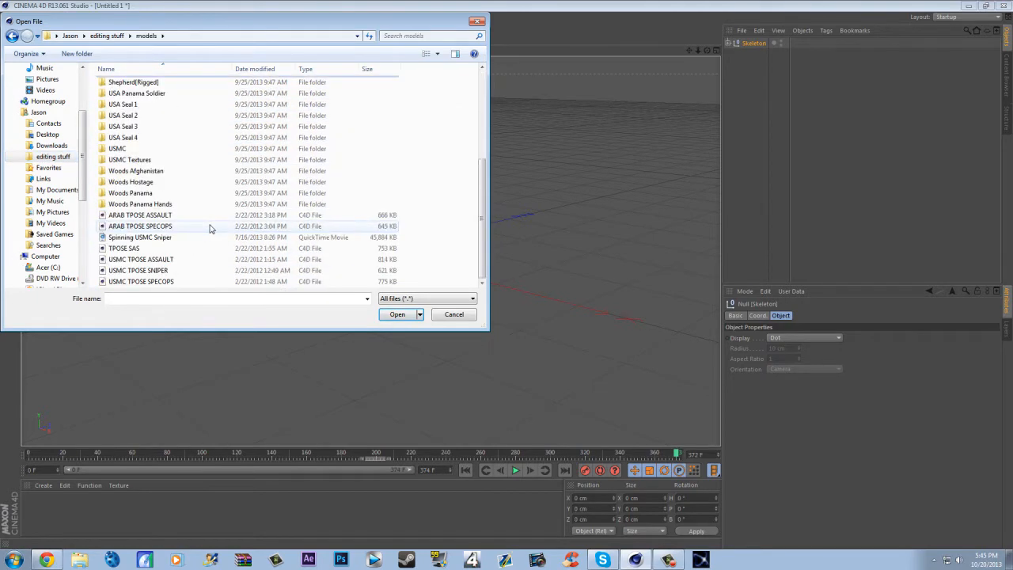
pyautogui.doubleClick(145, 271)
# - Return the animation to frame 0 and deselect the soldier model
pyautogui.moveTo(77, 456); pyautogui.dragTo(29, 454)
pyautogui.scroll(8, 402, 210)
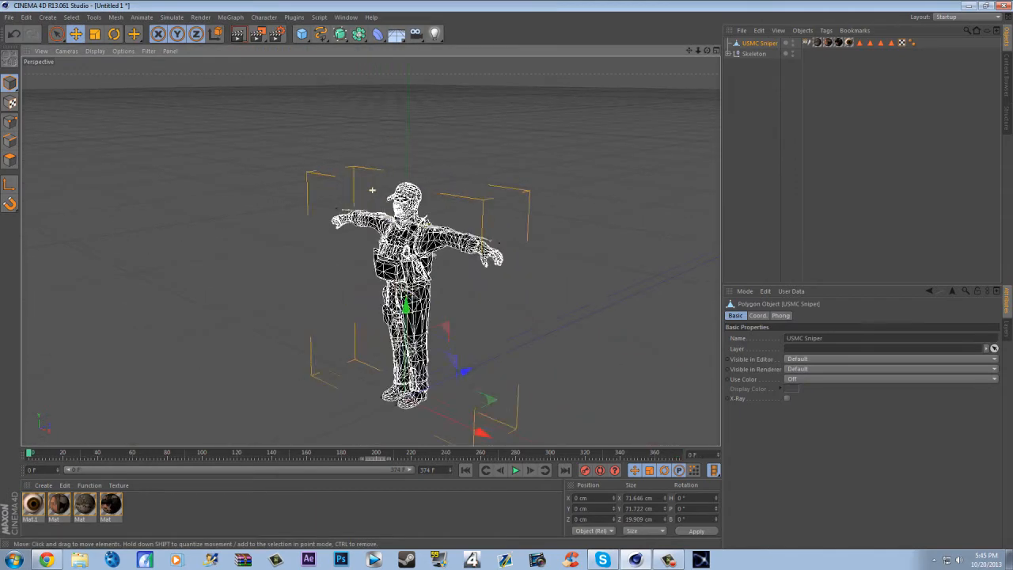
pyautogui.scroll(6, 372, 190)
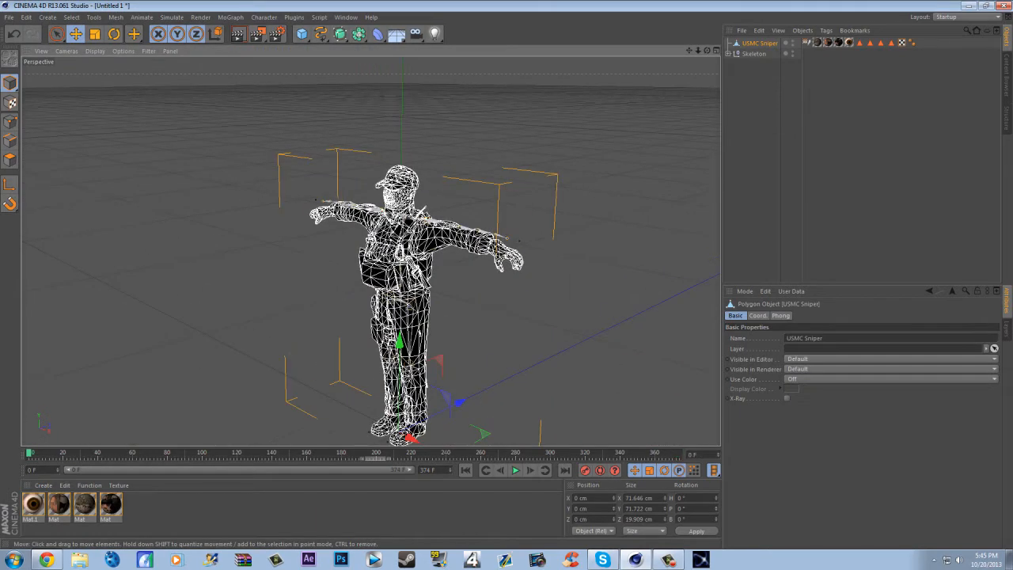
pyautogui.moveTo(707, 55); pyautogui.dragTo(592, 97)
pyautogui.click(591, 99)
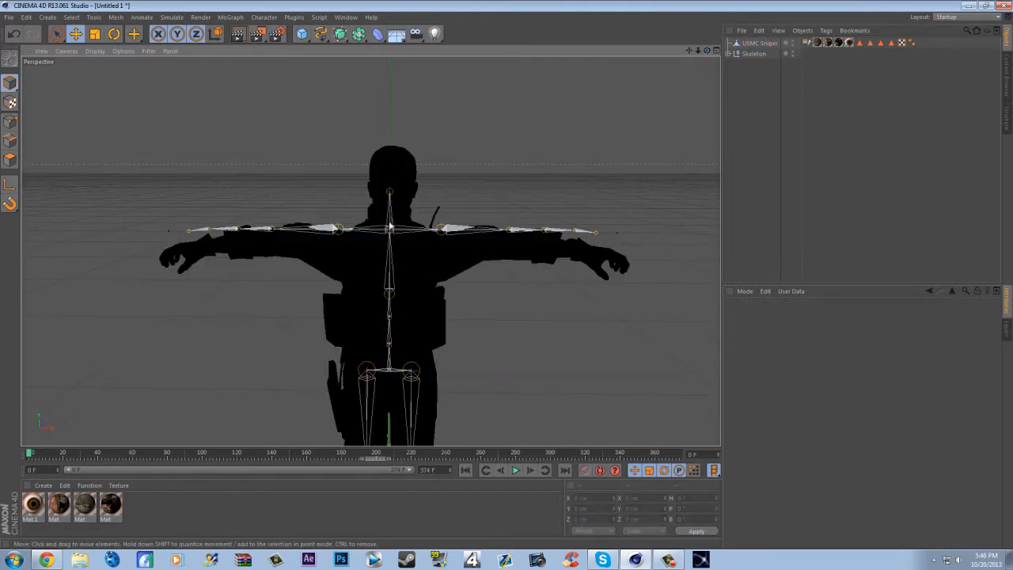
# - Move the Skeleton along Z to about 2 cm to center it inside the soldier's body
pyautogui.moveTo(707, 51); pyautogui.dragTo(585, 160)
pyautogui.scroll(-1, 583, 161)
pyautogui.scroll(-1, 321, 303)
pyautogui.scroll(-2, 463, 316)
pyautogui.scroll(-2, 484, 421)
pyautogui.scroll(3, 486, 431)
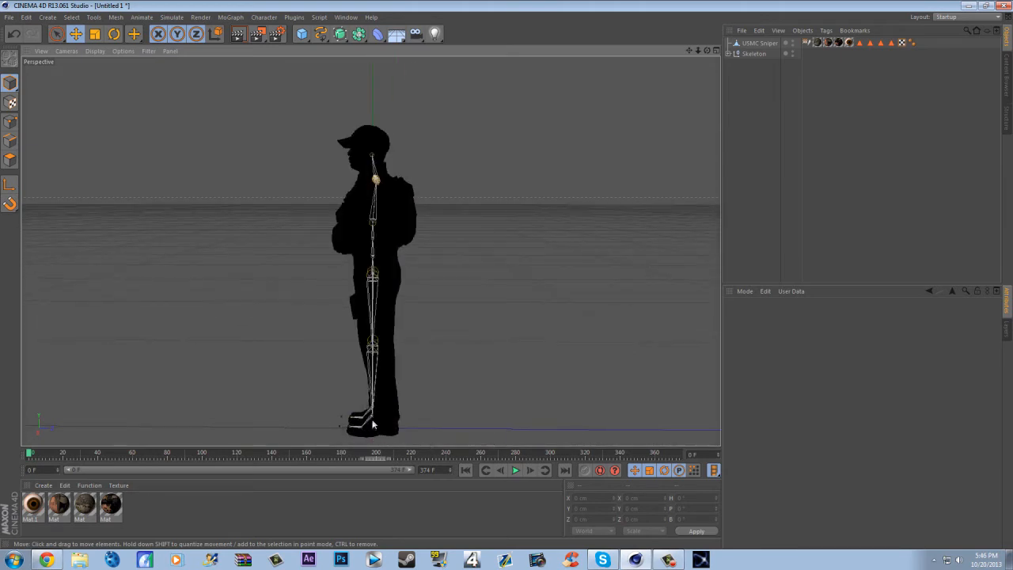
pyautogui.click(752, 54)
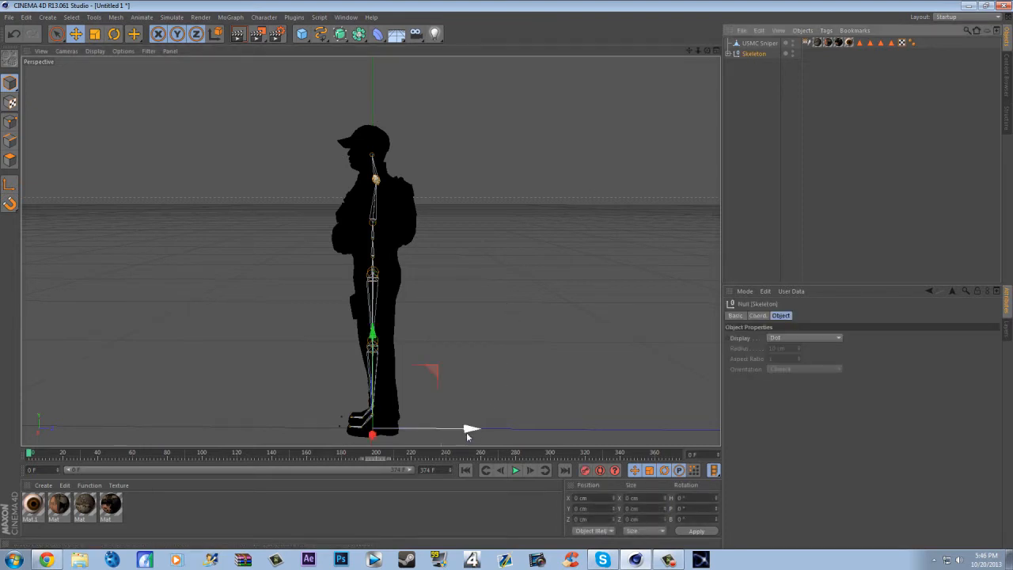
pyautogui.moveTo(468, 429); pyautogui.dragTo(479, 438)
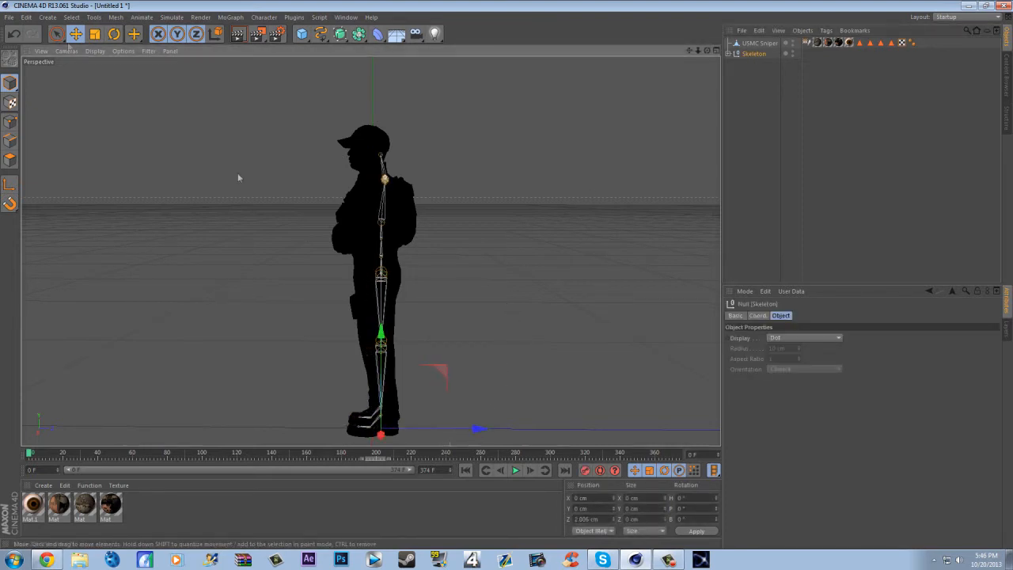
# - Rotate the whole Skeleton slightly to line it up with the soldier's body
pyautogui.click(114, 35)
pyautogui.moveTo(380, 368); pyautogui.dragTo(386, 375)
pyautogui.click(655, 84)
pyautogui.moveTo(706, 51); pyautogui.dragTo(707, 51)
# - Scale the USMC Sniper model to 1.02 in both Y and X, and deselect it
pyautogui.click(758, 43)
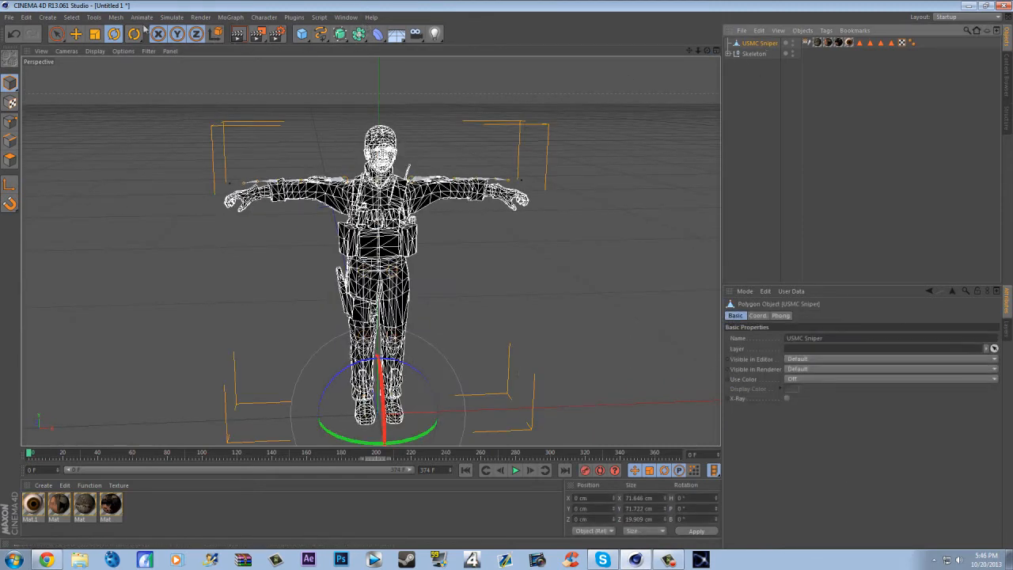
pyautogui.click(78, 34)
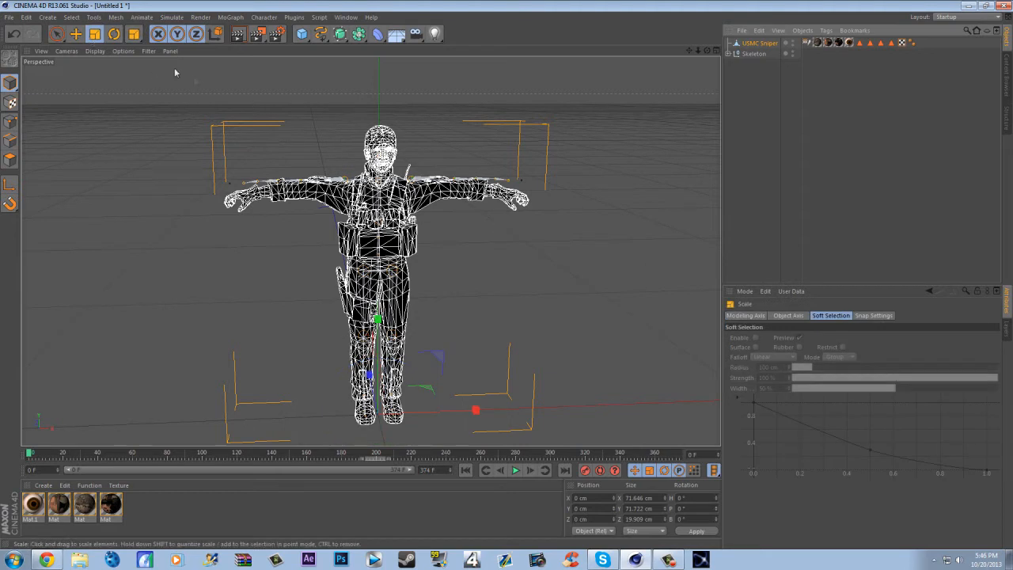
pyautogui.click(757, 43)
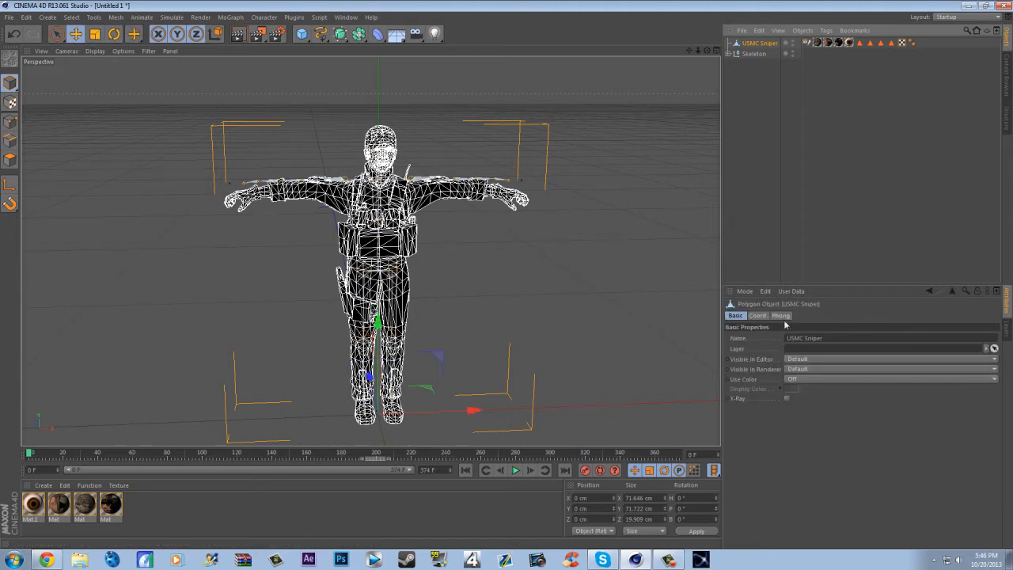
pyautogui.click(764, 316)
pyautogui.click(833, 348)
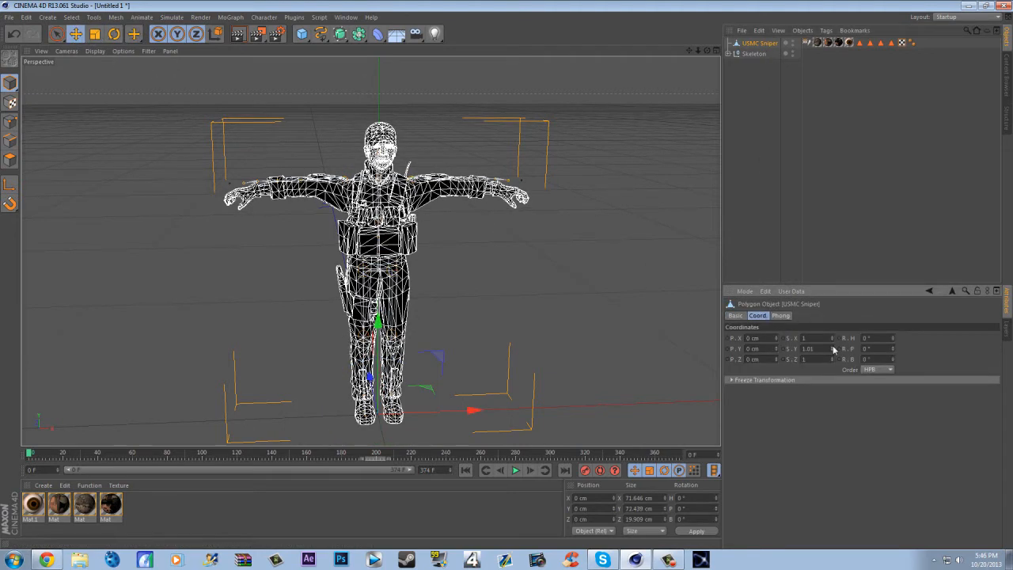
pyautogui.click(833, 348)
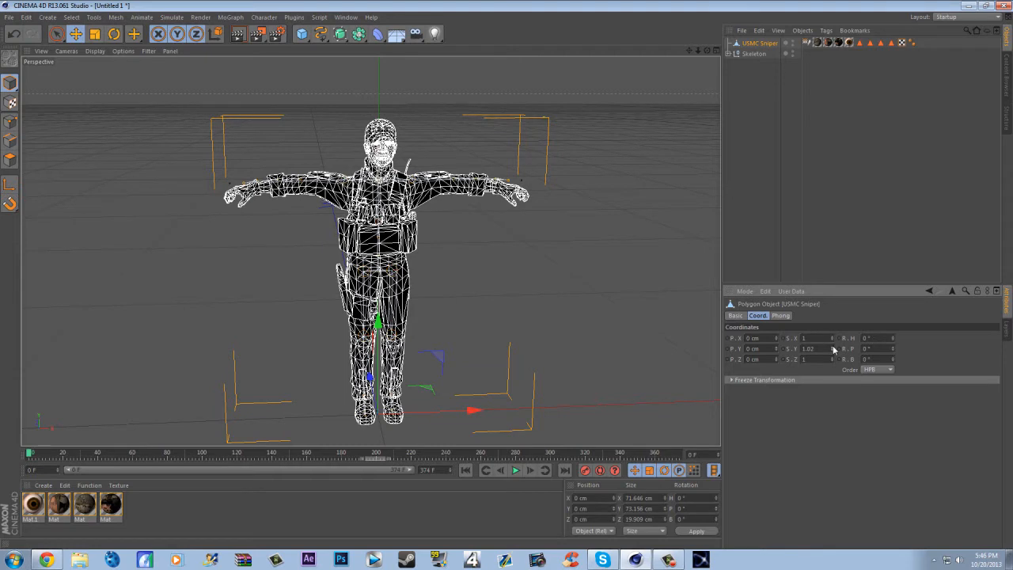
pyautogui.click(832, 338)
pyautogui.click(832, 338)
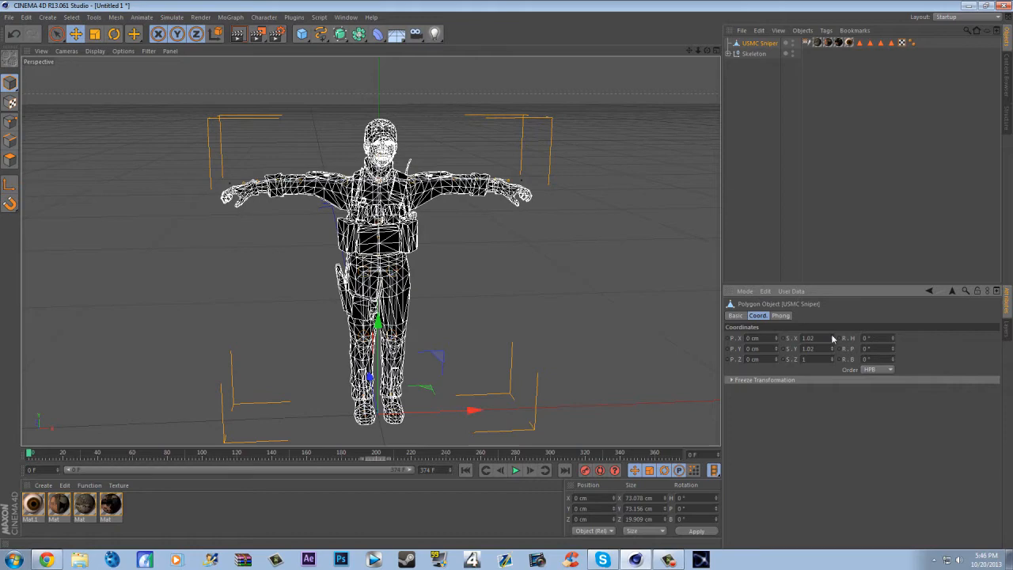
pyautogui.scroll(2, 503, 235)
pyautogui.click(504, 238)
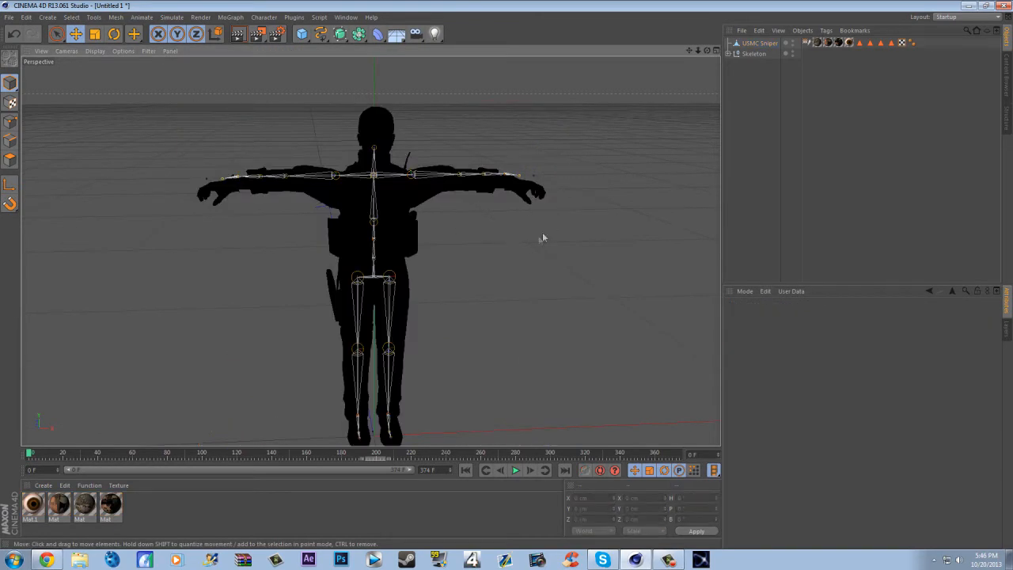
# - Expand the Skeleton hierarchy from root through the spine joints to the children of UpperSpineJoint
pyautogui.moveTo(707, 51); pyautogui.dragTo(369, 251)
pyautogui.scroll(4, 549, 119)
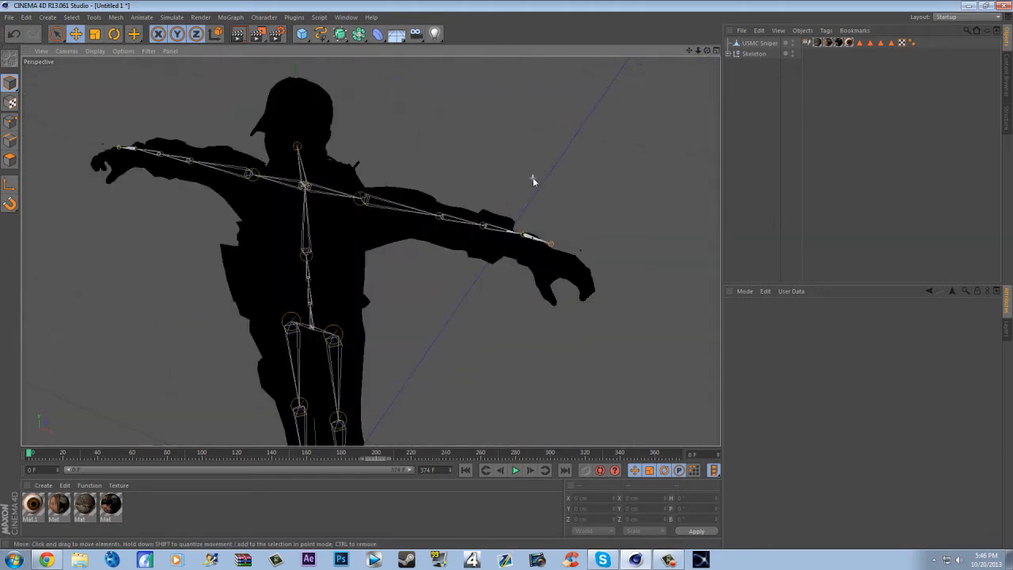
pyautogui.click(731, 53)
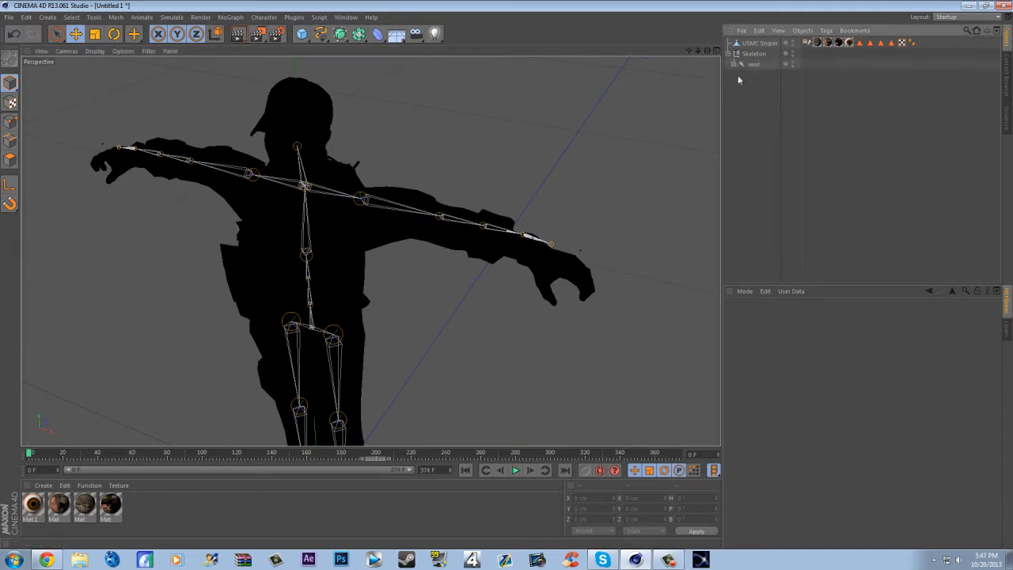
pyautogui.click(732, 64)
pyautogui.click(739, 74)
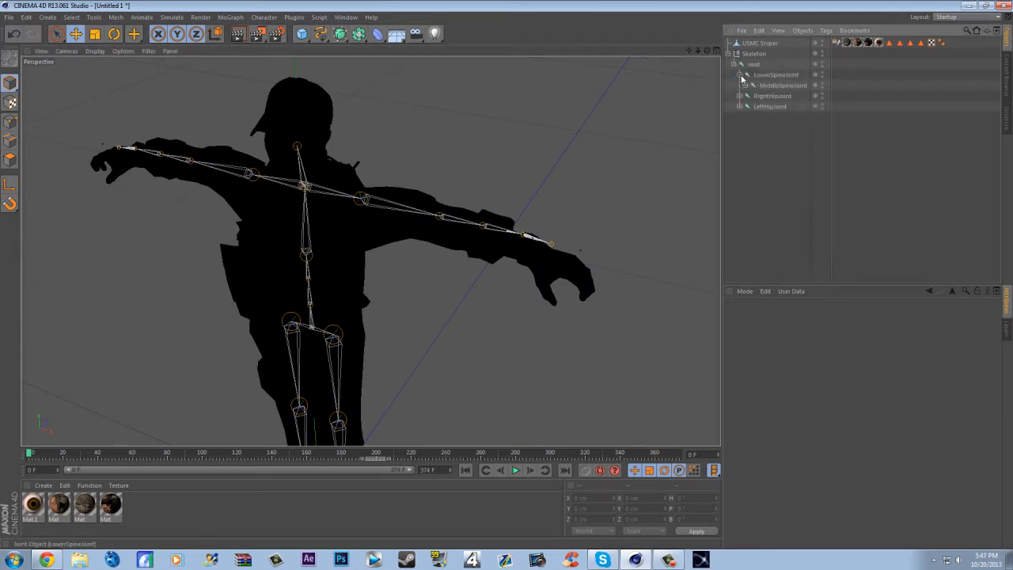
pyautogui.click(745, 84)
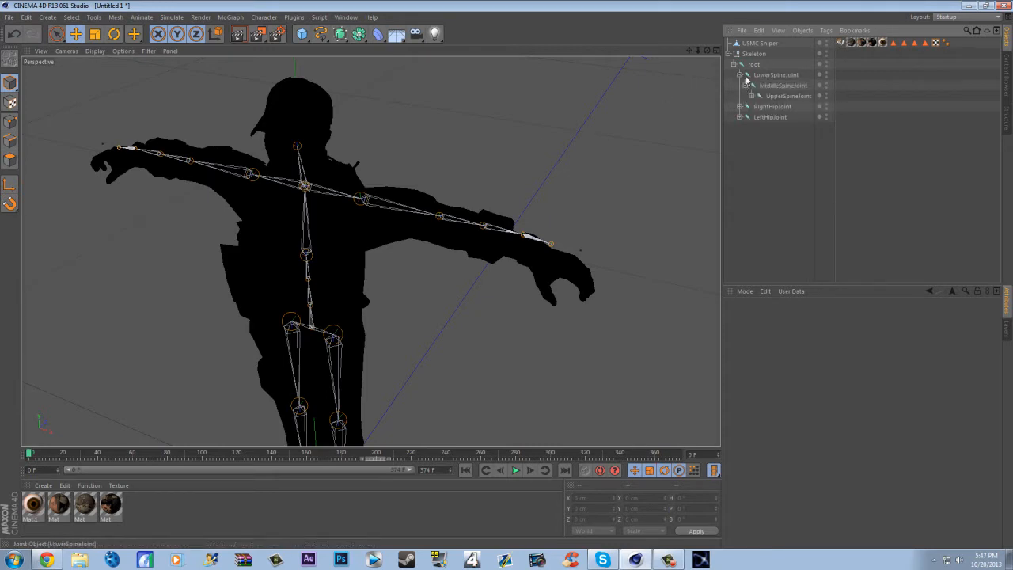
pyautogui.click(751, 95)
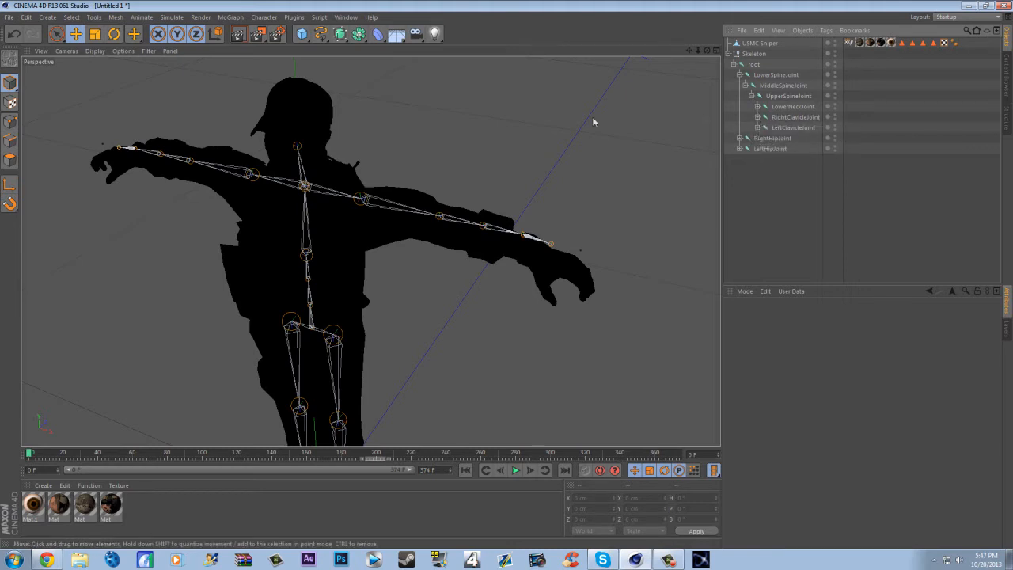
# - Rotate the RightShoulderJoint under RightClavicleJoint to a pitch of about -1.6° to fit the soldier's right arm
pyautogui.click(757, 117)
pyautogui.click(800, 127)
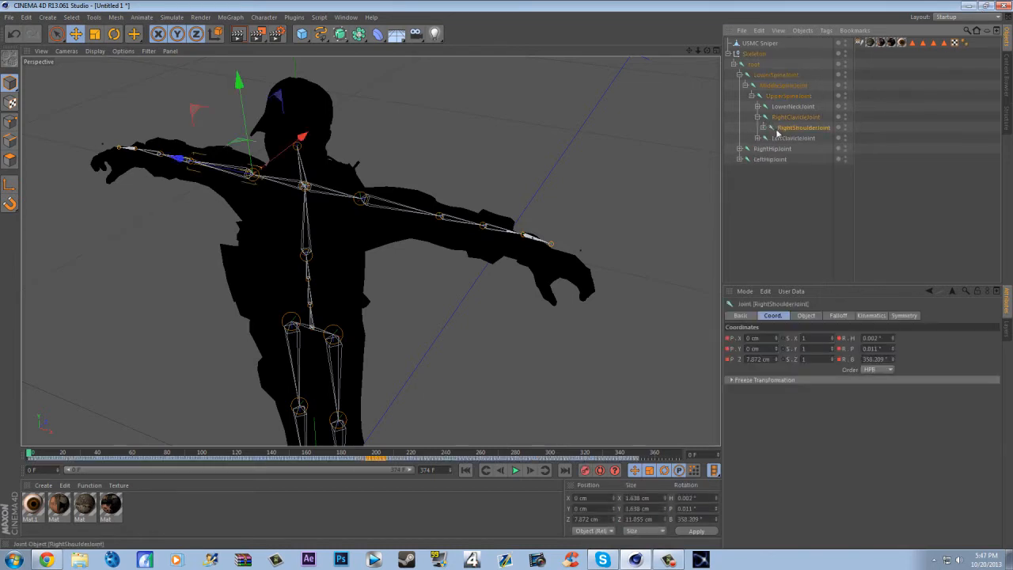
pyautogui.moveTo(691, 51); pyautogui.dragTo(370, 249)
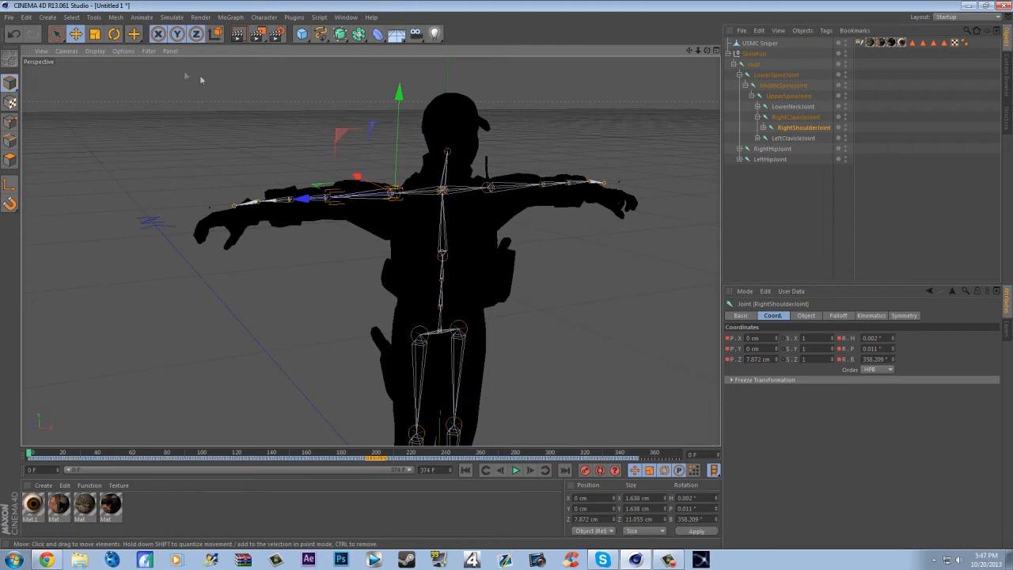
pyautogui.click(114, 34)
pyautogui.moveTo(346, 176); pyautogui.dragTo(344, 186)
pyautogui.moveTo(706, 51); pyautogui.dragTo(369, 250)
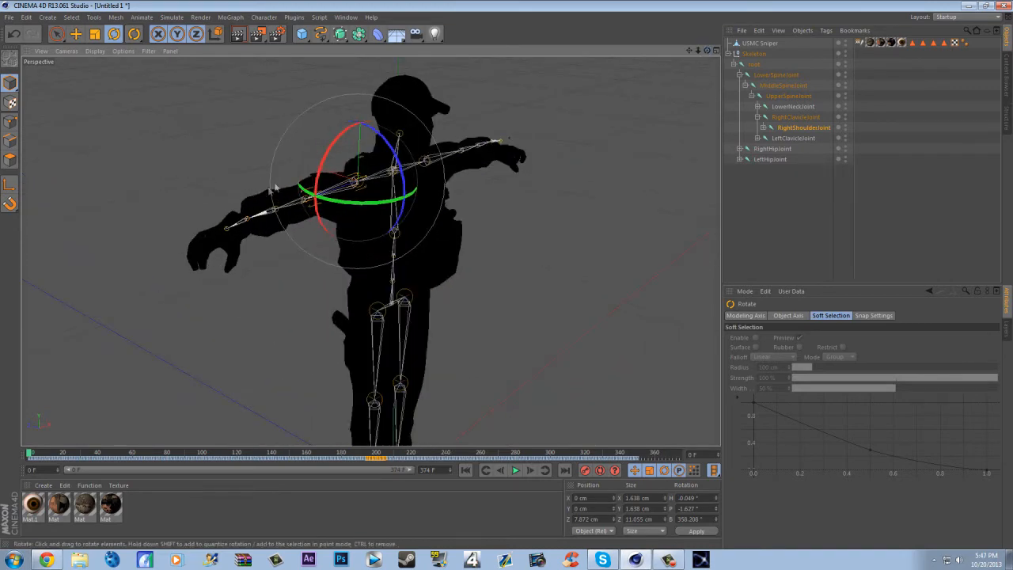
# - Rotate the RightElbowJoint to about 356.5° heading and -3° pitch to place the forearm inside the soldier's sleeve
pyautogui.click(763, 127)
pyautogui.click(788, 138)
pyautogui.moveTo(317, 221); pyautogui.dragTo(311, 222)
pyautogui.moveTo(266, 184); pyautogui.dragTo(264, 194)
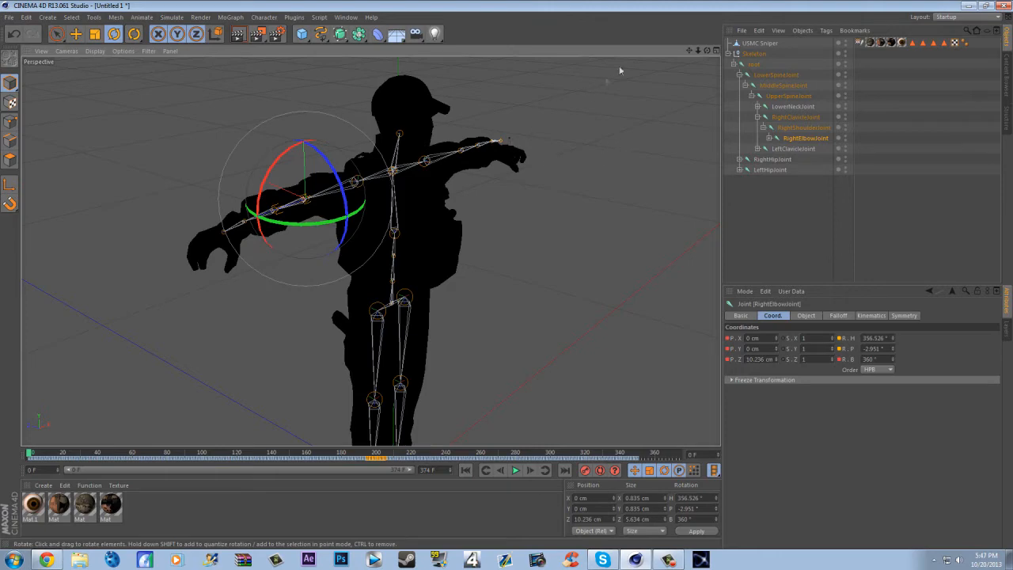
# - Collapse the right arm joints, expand the left arm chain down to LeftForearmTwistJoint, and select the LeftElbowJoint
pyautogui.moveTo(707, 50); pyautogui.dragTo(715, 155)
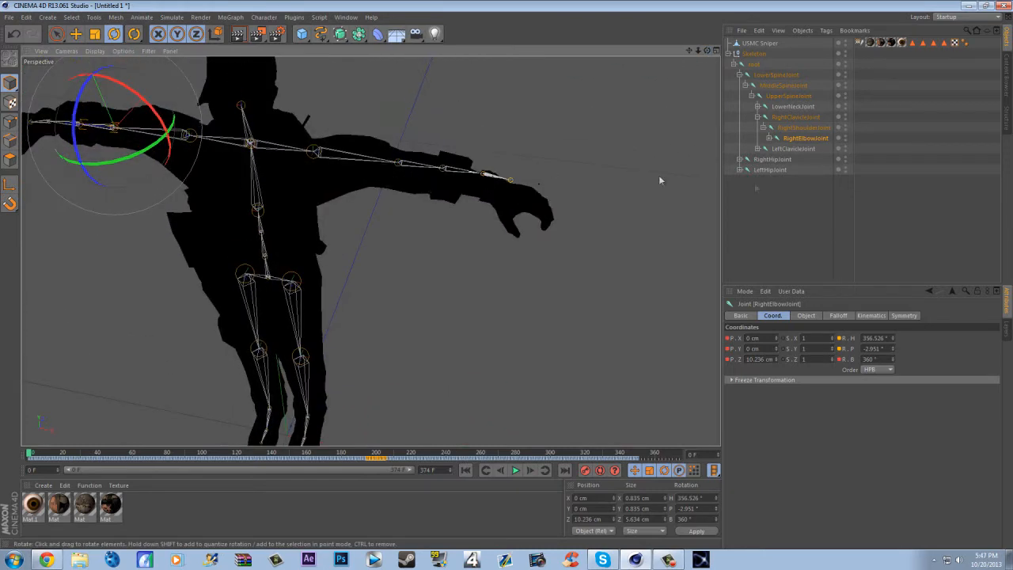
pyautogui.click(757, 117)
pyautogui.click(758, 129)
pyautogui.click(763, 138)
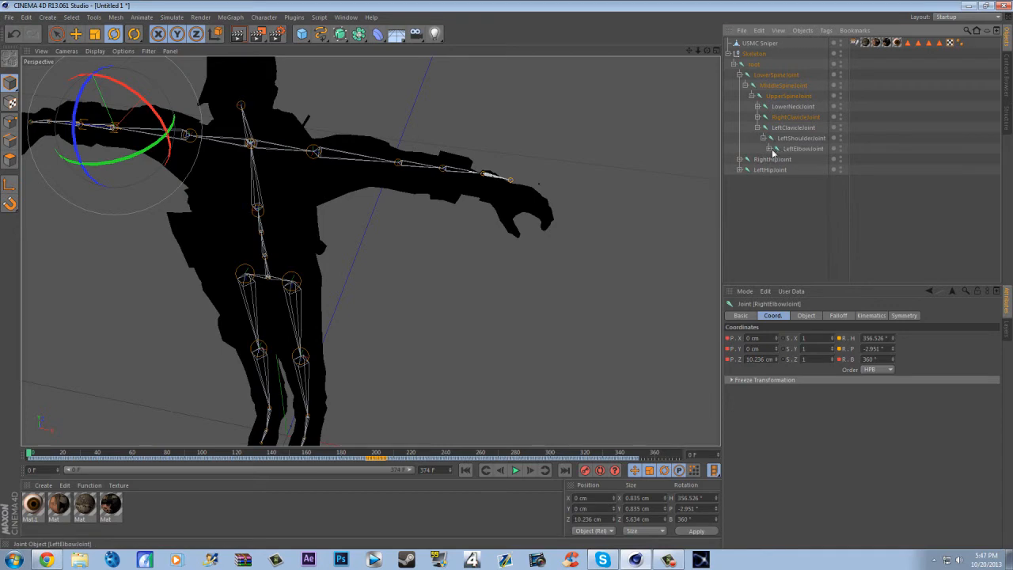
pyautogui.click(769, 148)
pyautogui.click(776, 159)
pyautogui.click(802, 160)
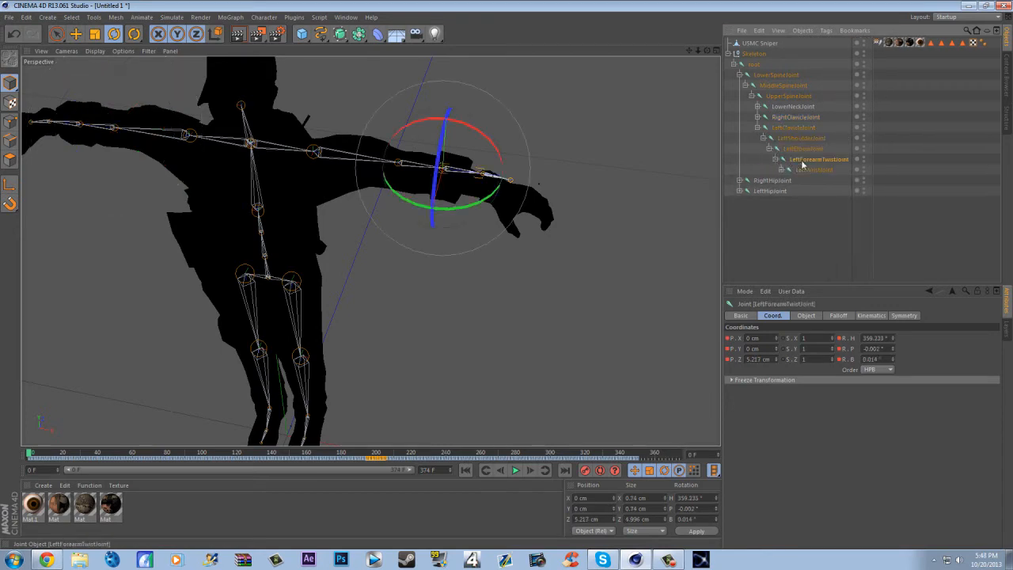
pyautogui.click(785, 149)
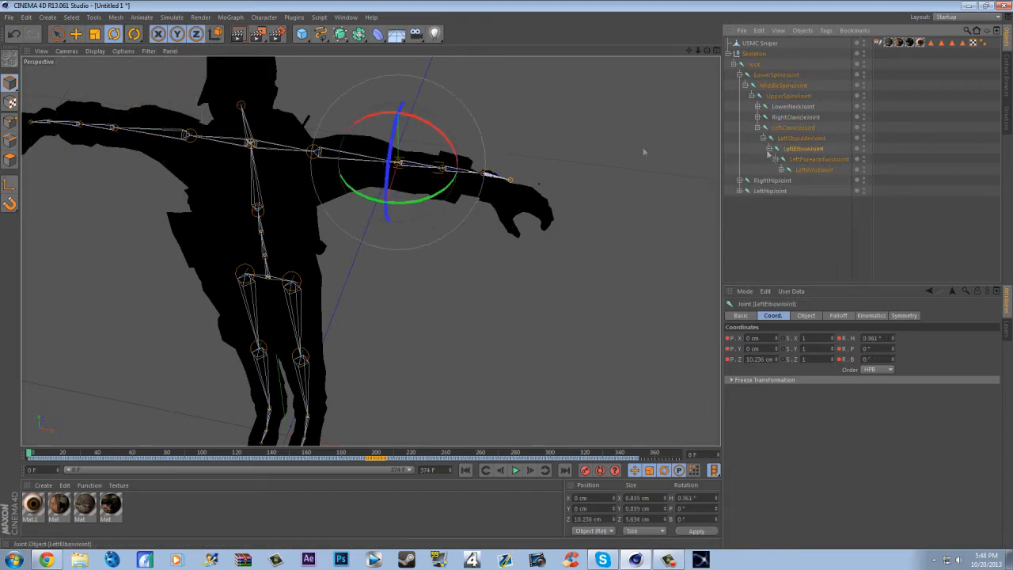
# - Rotate the LeftElbowJoint to about -1.2° heading, -7.6° pitch and 0.7° bank to fit the left arm, and deselect it
pyautogui.moveTo(447, 184); pyautogui.dragTo(457, 164)
pyautogui.moveTo(689, 51); pyautogui.dragTo(370, 250)
pyautogui.moveTo(706, 50); pyautogui.dragTo(369, 251)
pyautogui.moveTo(488, 97); pyautogui.dragTo(456, 93)
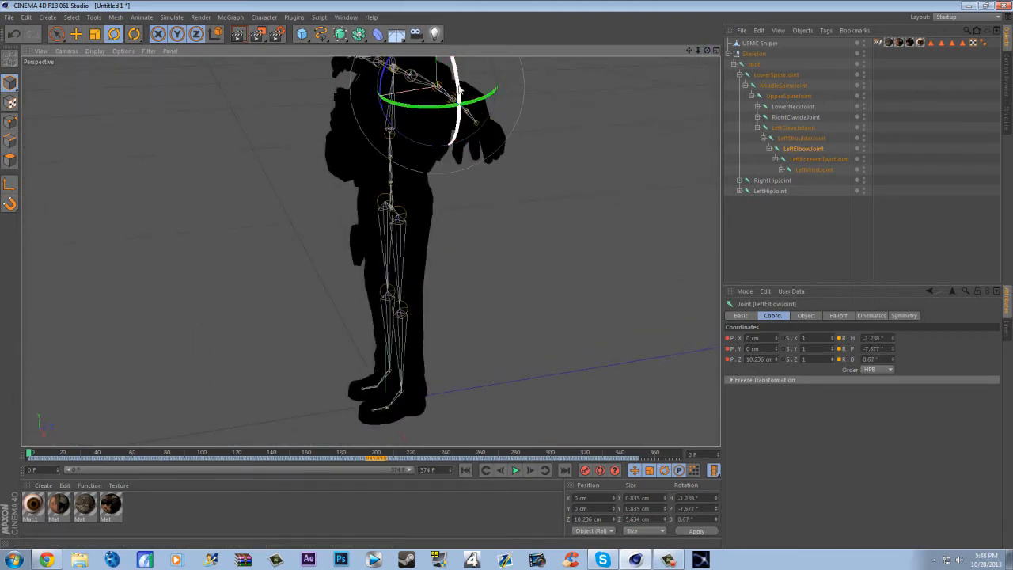
pyautogui.moveTo(689, 52); pyautogui.dragTo(689, 52)
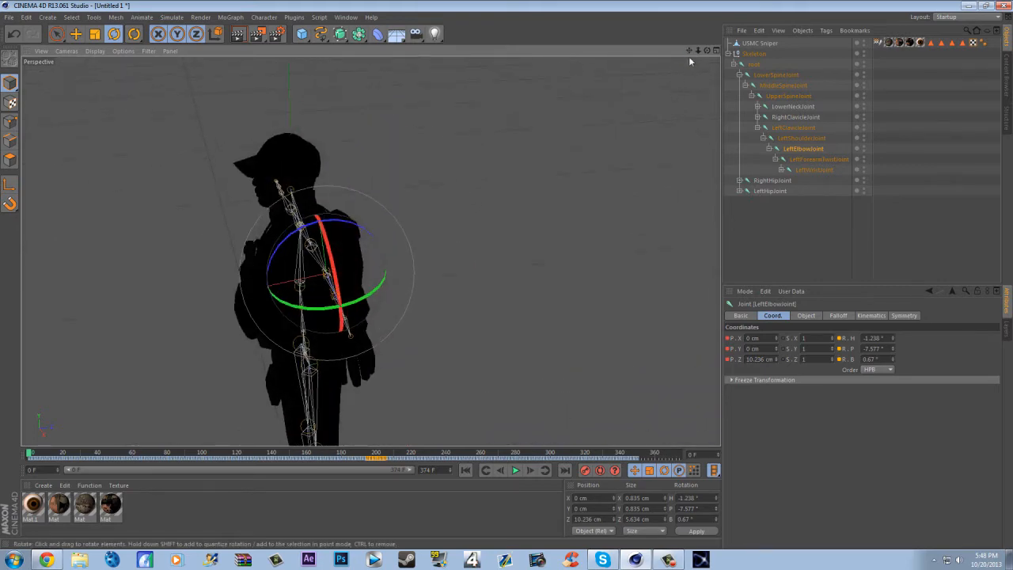
pyautogui.click(661, 139)
pyautogui.moveTo(706, 49); pyautogui.dragTo(707, 49)
pyautogui.moveTo(369, 250); pyautogui.dragTo(369, 251)
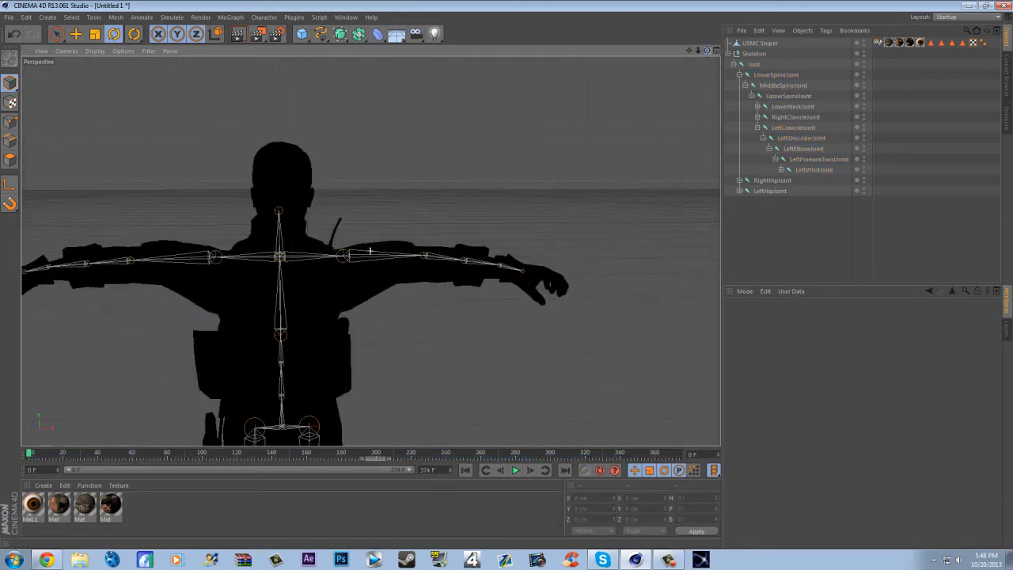
pyautogui.moveTo(689, 50); pyautogui.dragTo(790, 9)
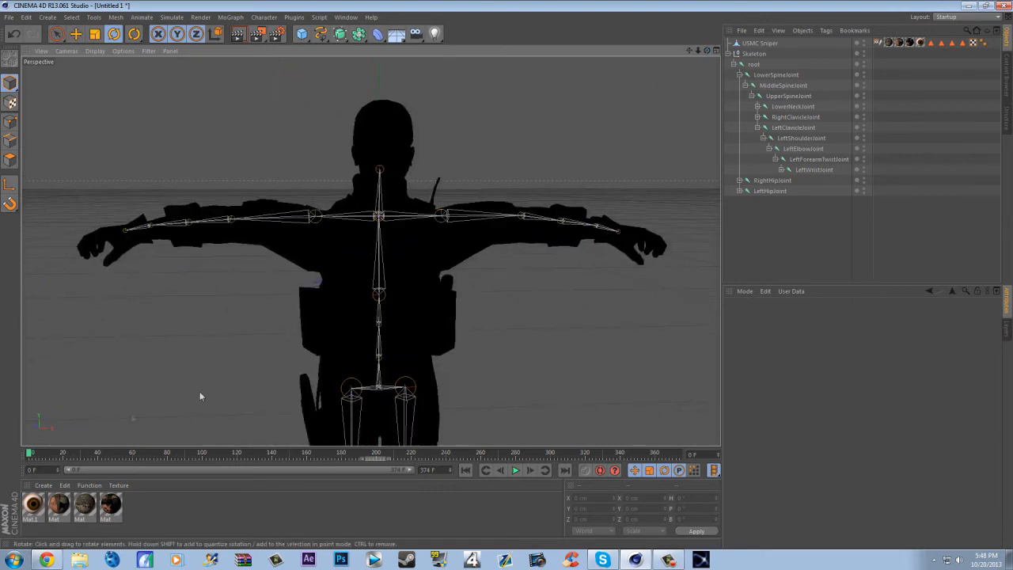
# - Relink the eye material's colour texture to eye_texture in the USMC Textures folder without copying it to the project location
pyautogui.doubleClick(32, 505)
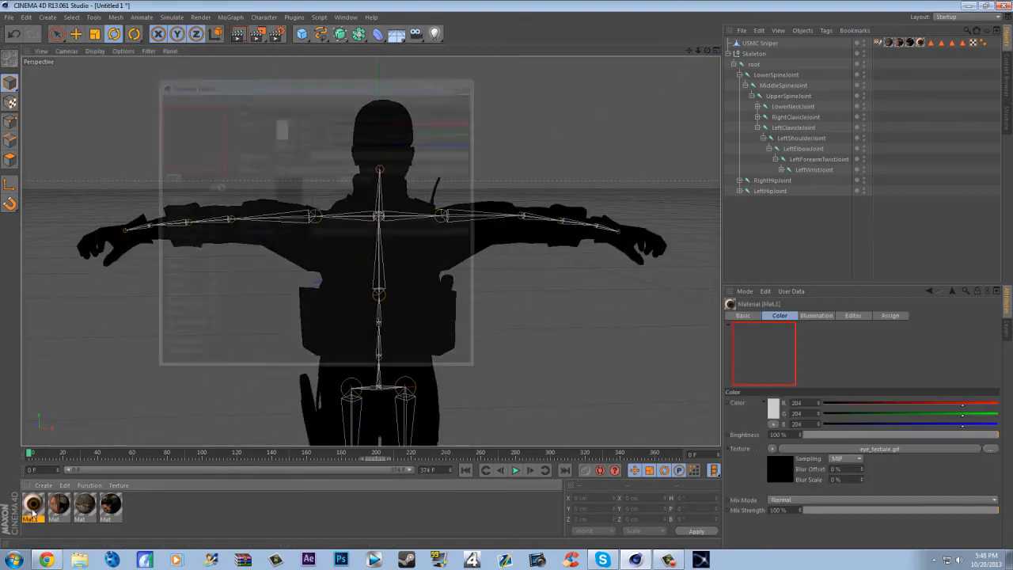
pyautogui.click(462, 171)
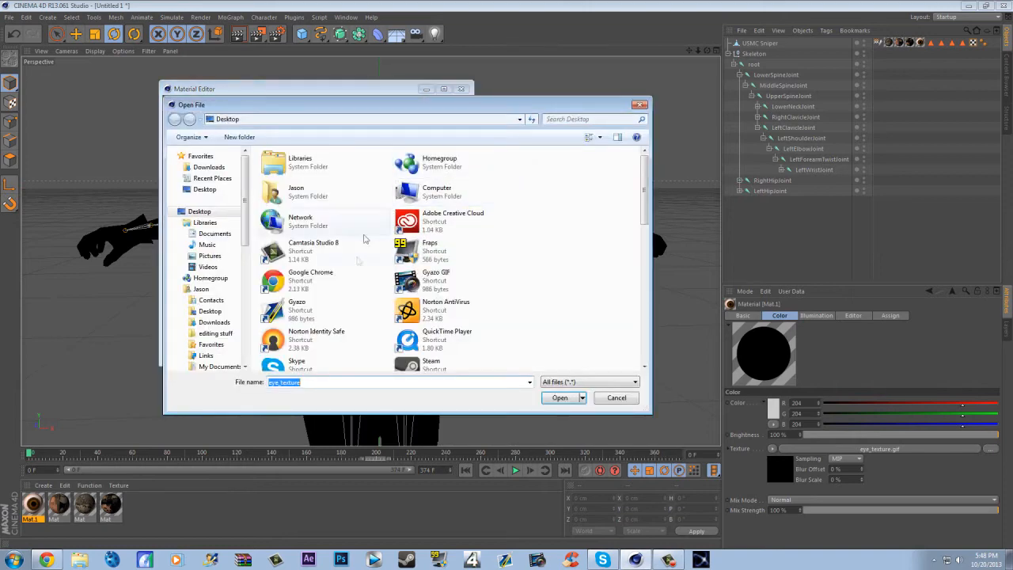
pyautogui.doubleClick(282, 356)
pyautogui.scroll(-10, 283, 352)
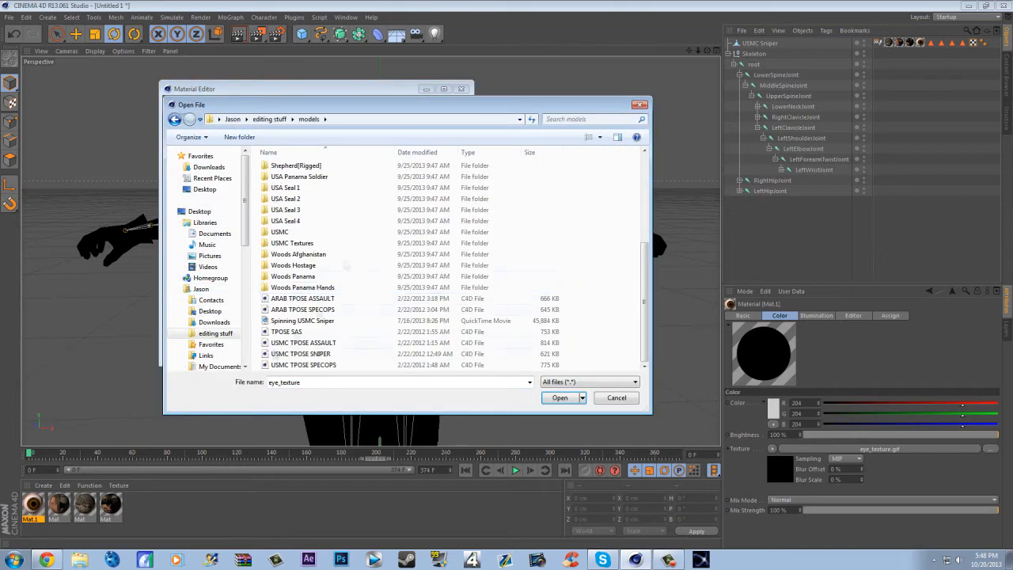
pyautogui.doubleClick(299, 244)
pyautogui.doubleClick(296, 168)
pyautogui.click(567, 314)
# - Relink the remaining materials, including usmc_tactical_baseball_cap_col and accessories_mp_col, from the USMC Textures folder and close the Material Editor
pyautogui.click(59, 504)
pyautogui.click(459, 170)
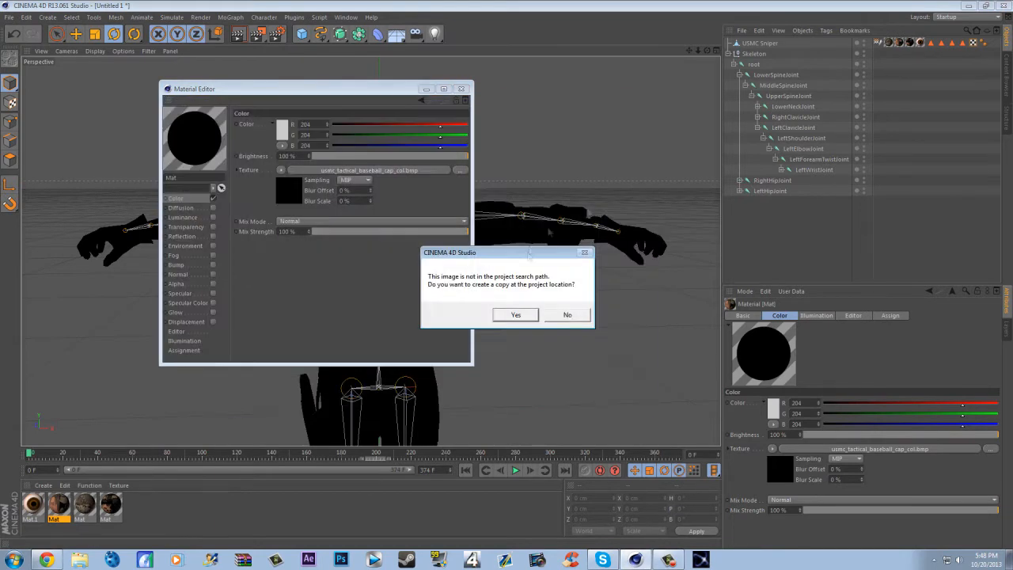
pyautogui.click(109, 505)
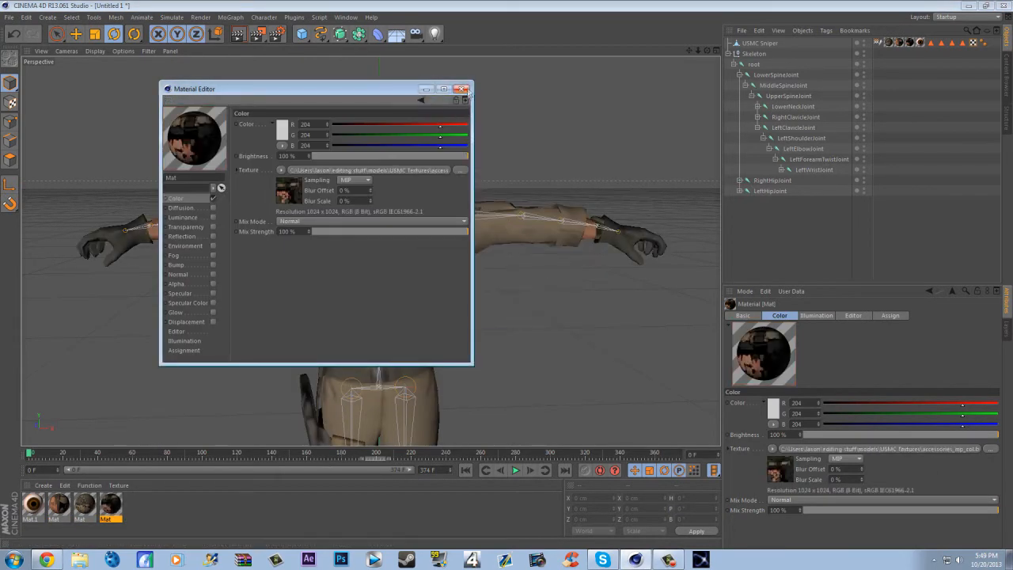
pyautogui.click(461, 88)
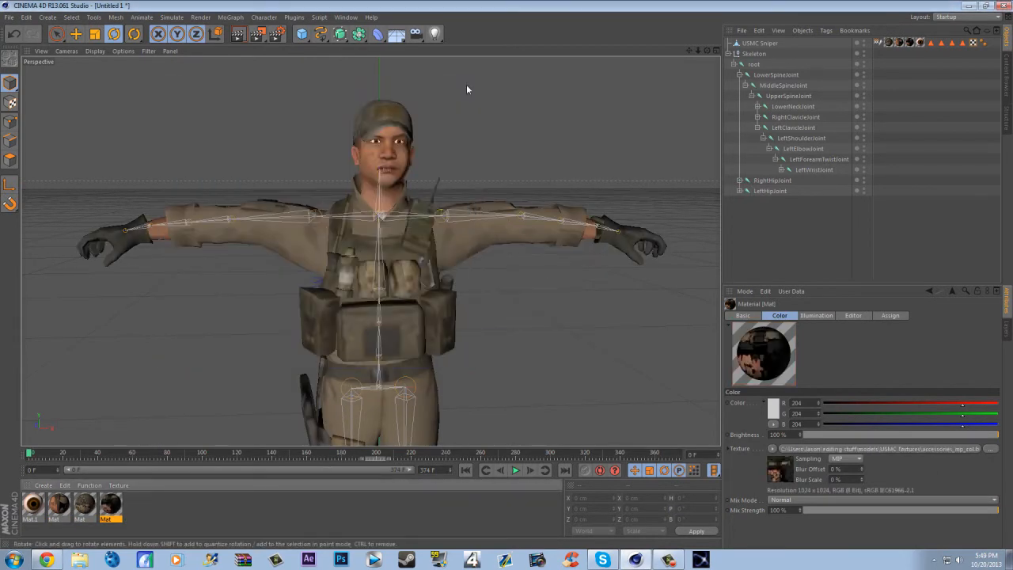
# - Render the textured soldier in the viewport from the front and from a slightly turned, raised angle
pyautogui.click(237, 33)
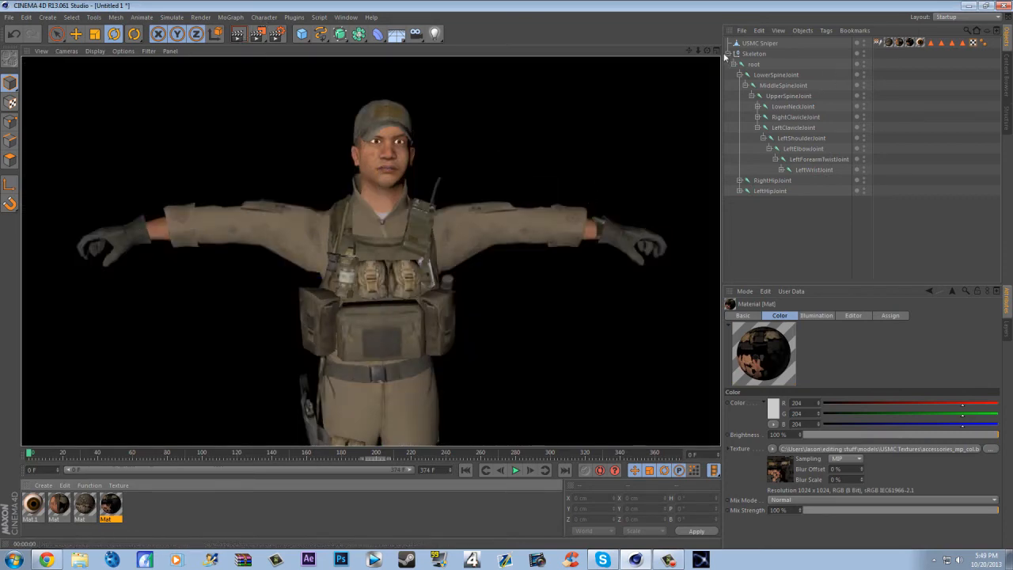
pyautogui.moveTo(706, 51); pyautogui.dragTo(709, 75)
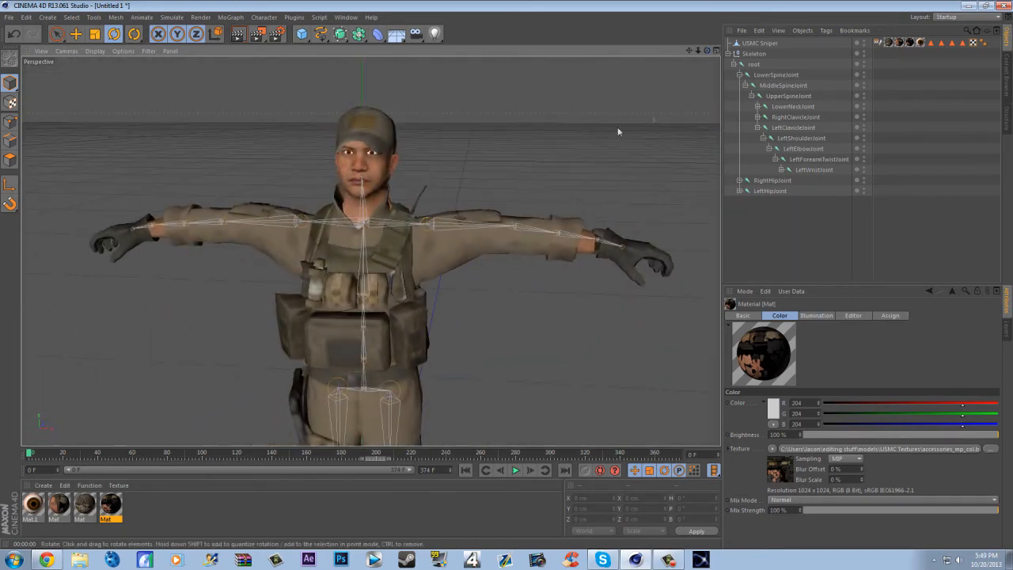
pyautogui.click(237, 33)
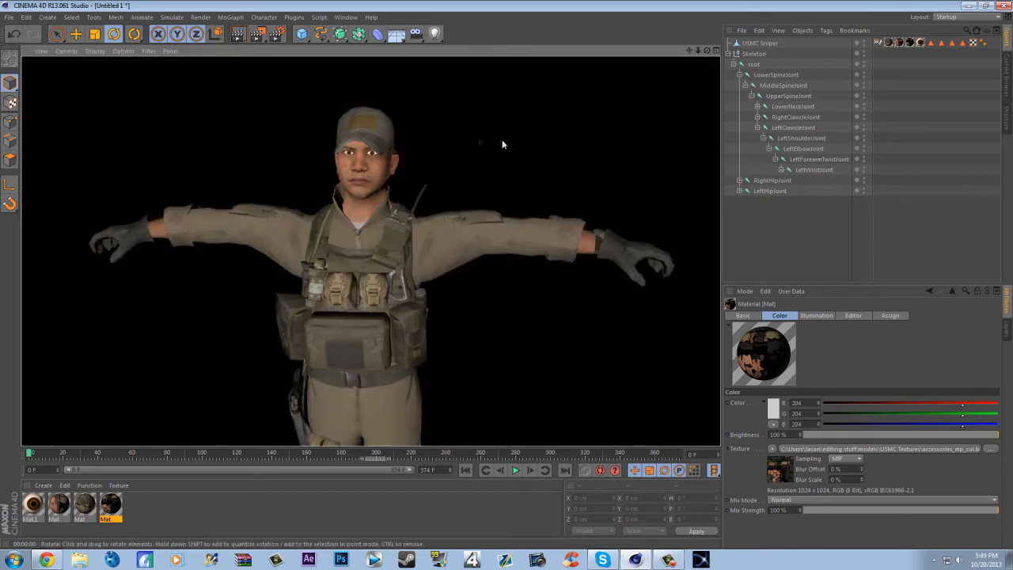
pyautogui.scroll(-5, 572, 75)
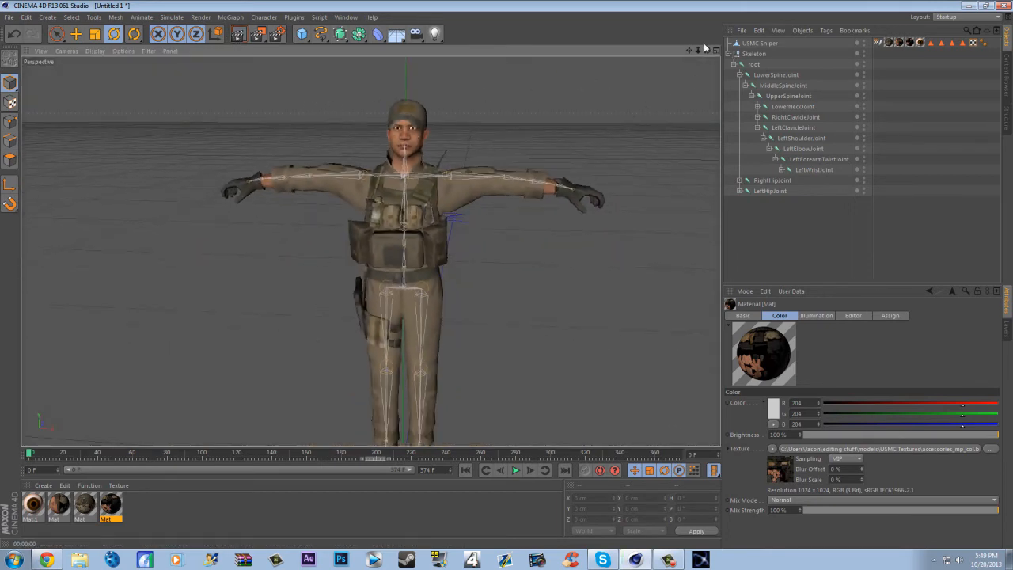
# - Collapse the Skeleton hierarchy, select the Skeleton null and scrub the timeline back to frame 0
pyautogui.click(728, 53)
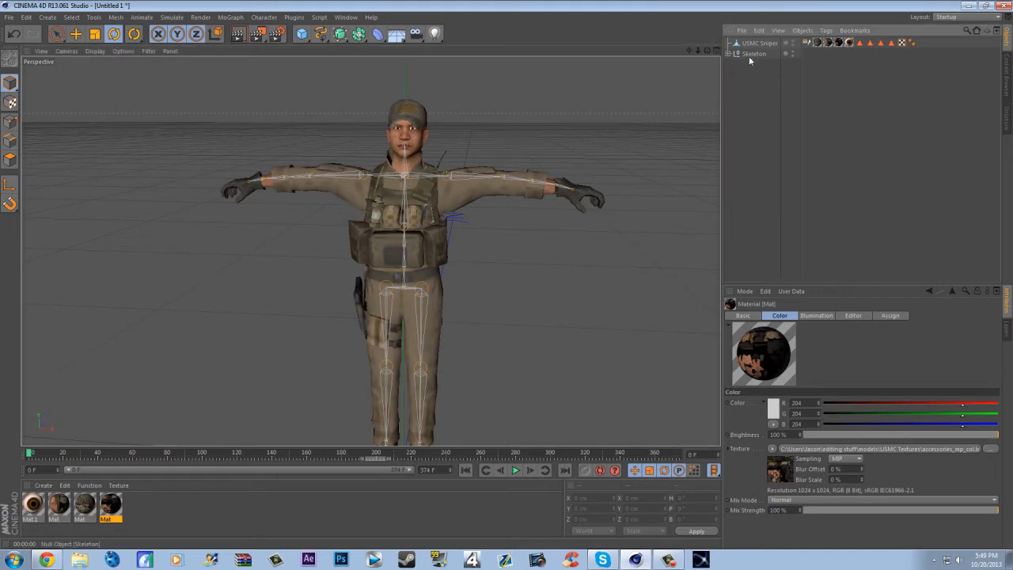
pyautogui.click(750, 54)
pyautogui.moveTo(33, 456)
pyautogui.mouseDown()
pyautogui.moveTo(72, 456)
pyautogui.moveTo(2, 459)
pyautogui.moveTo(264, 456)
pyautogui.moveTo(351, 466)
pyautogui.moveTo(30, 459)
pyautogui.mouseUp()
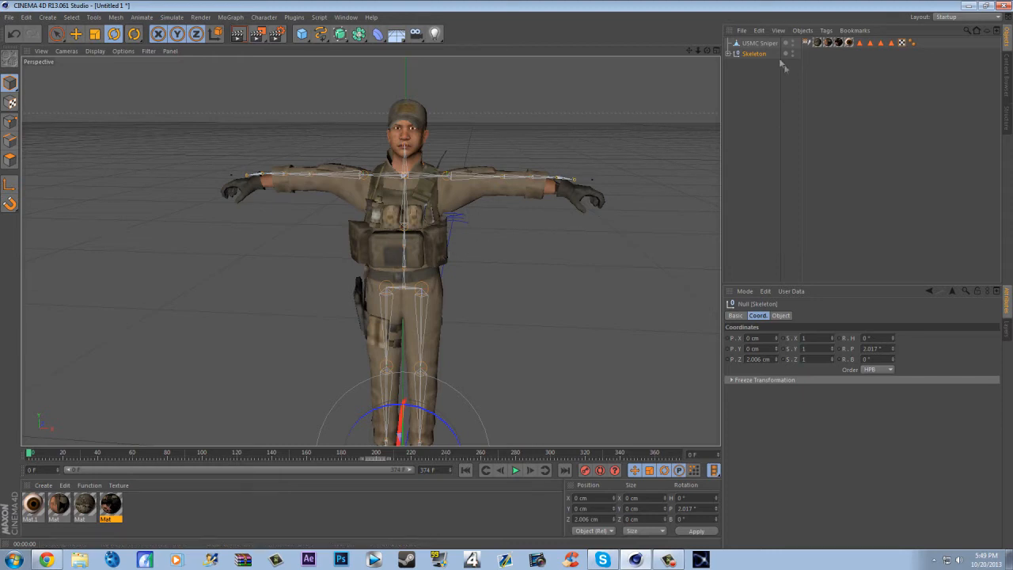
# - Add a Skin deformer and make it a child of the USMC Sniper object
pyautogui.click(263, 17)
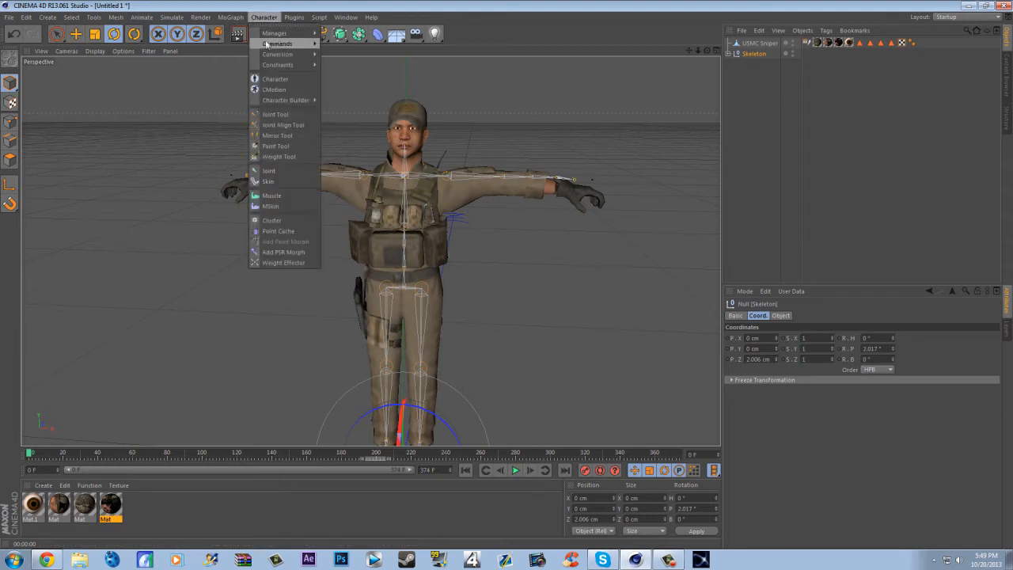
pyautogui.click(268, 181)
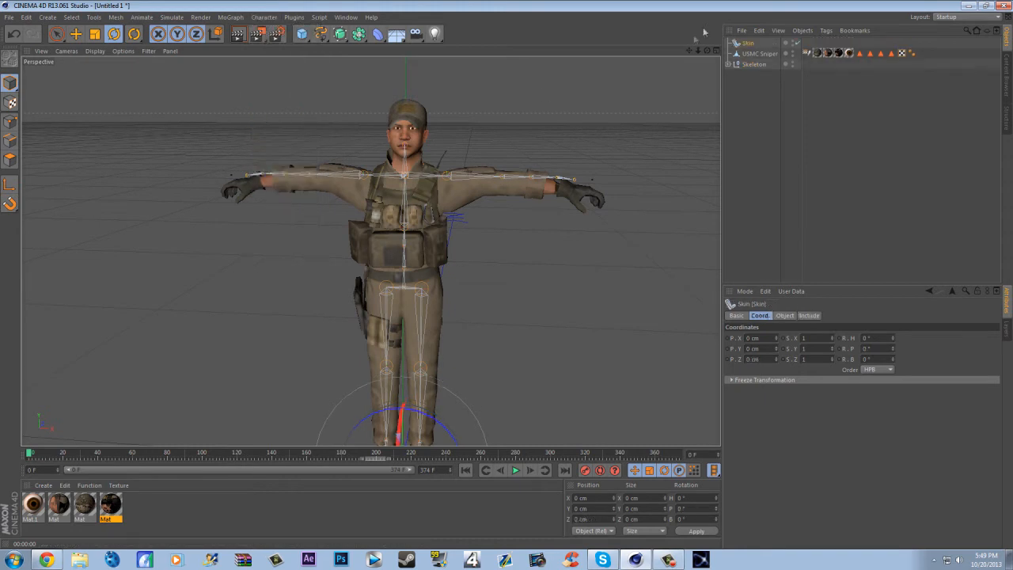
pyautogui.click(760, 54)
pyautogui.moveTo(767, 119); pyautogui.dragTo(768, 121)
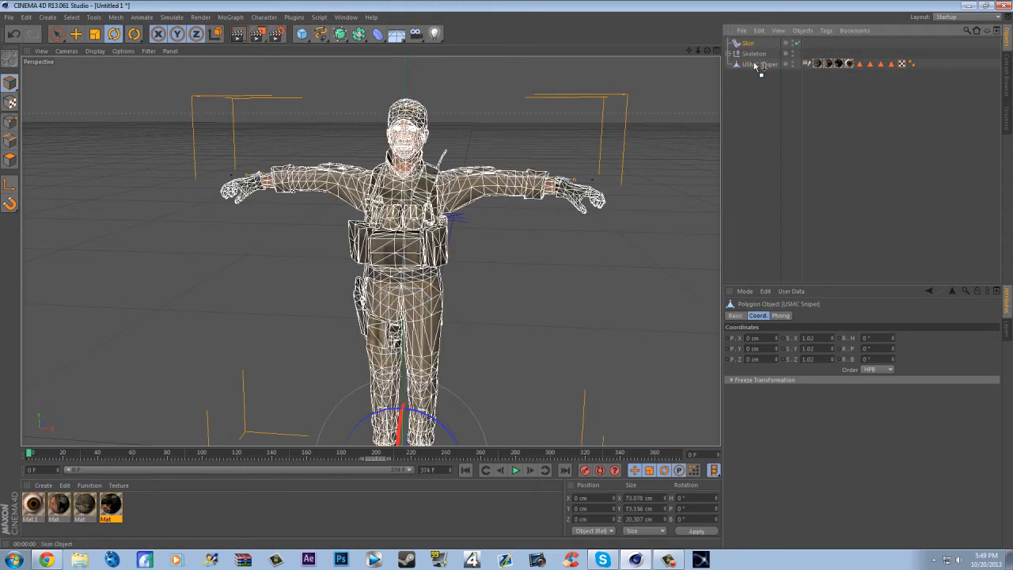
pyautogui.moveTo(756, 66); pyautogui.dragTo(755, 67)
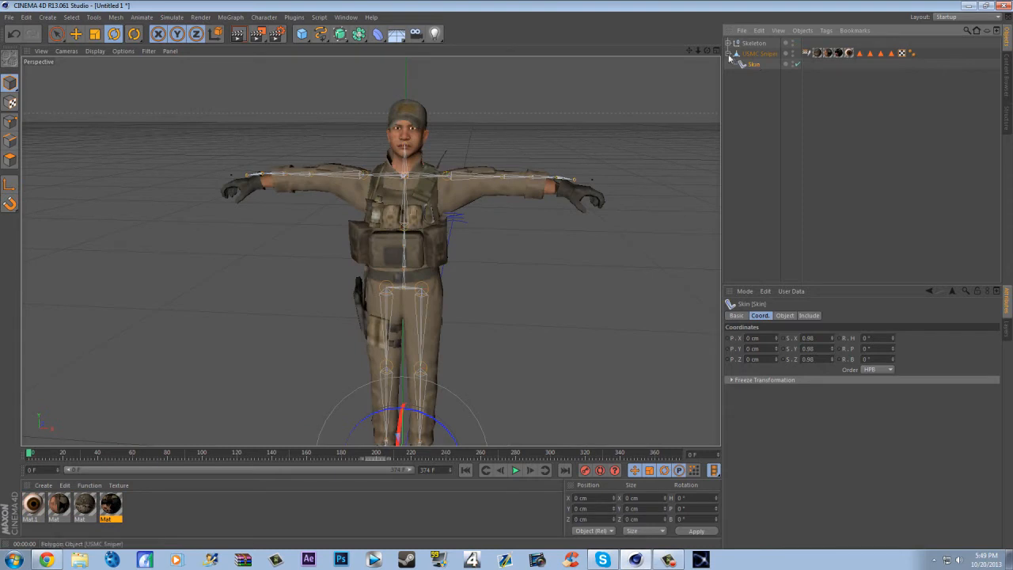
# - Select the Skeleton with all its children together with USMC Sniper, bind them, and clear the selection
pyautogui.rightClick(757, 48)
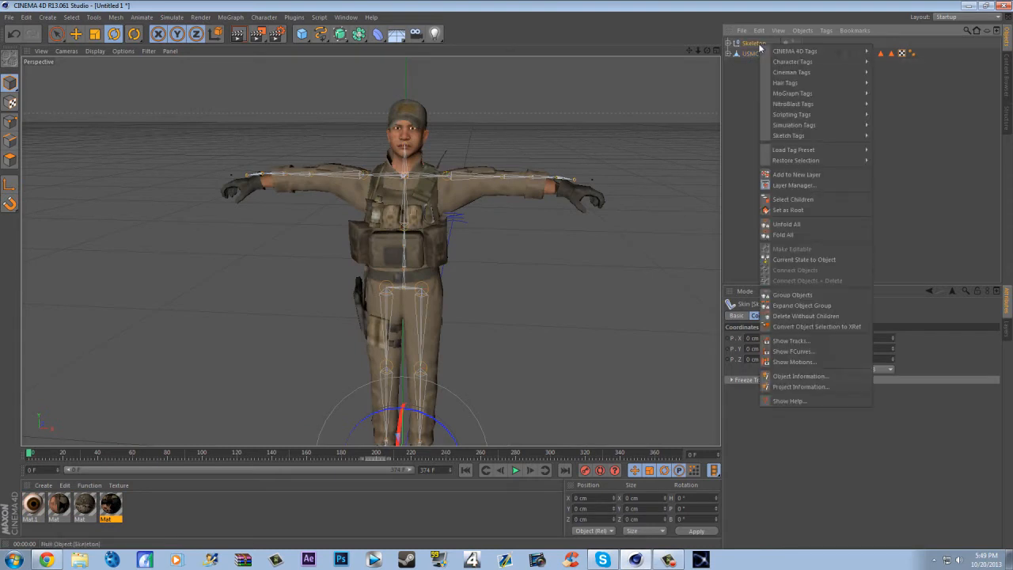
pyautogui.click(819, 199)
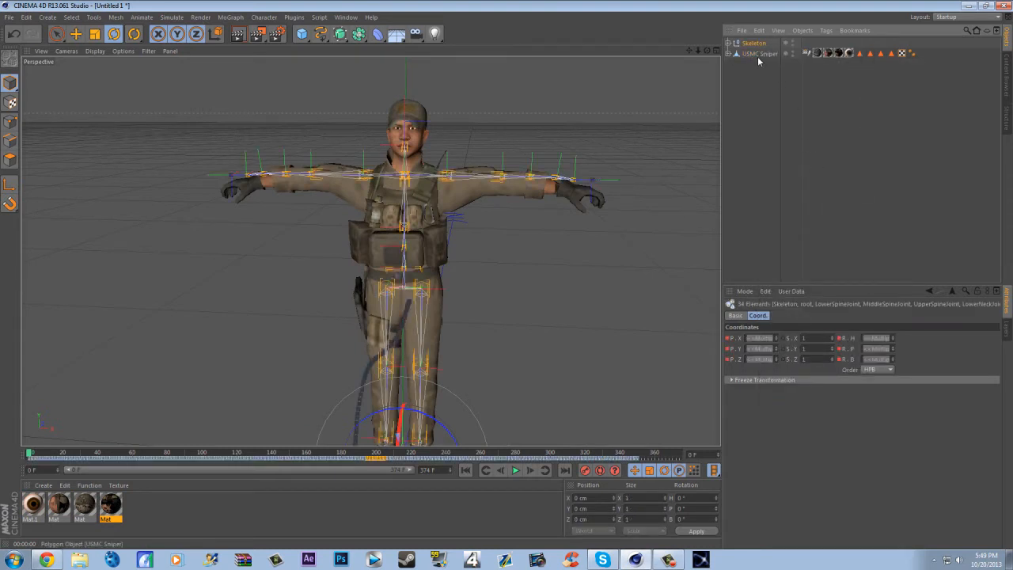
pyautogui.keyDown('ctrl'); pyautogui.click(757, 54); pyautogui.keyUp('ctrl')
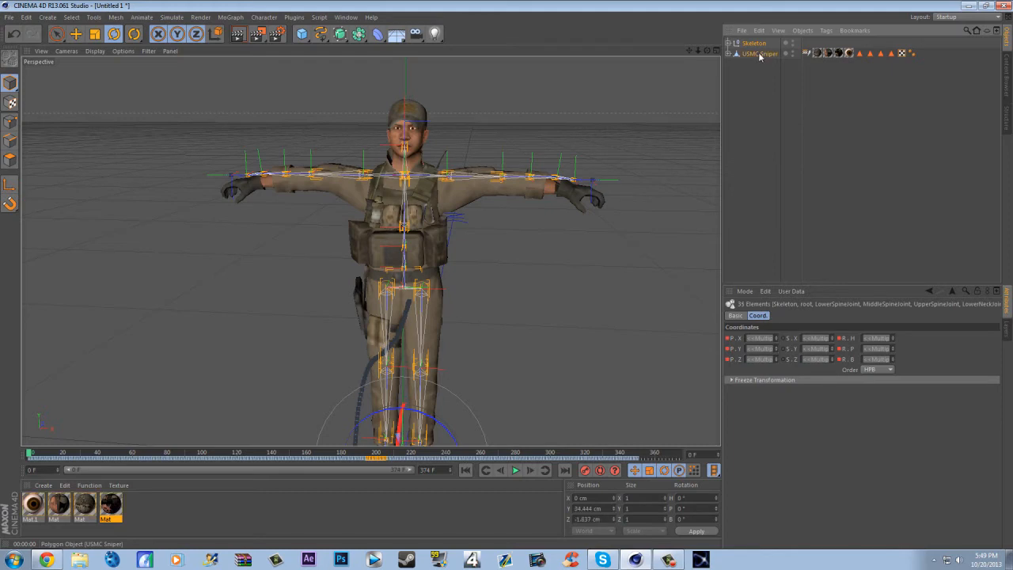
pyautogui.click(271, 19)
pyautogui.moveTo(278, 46)
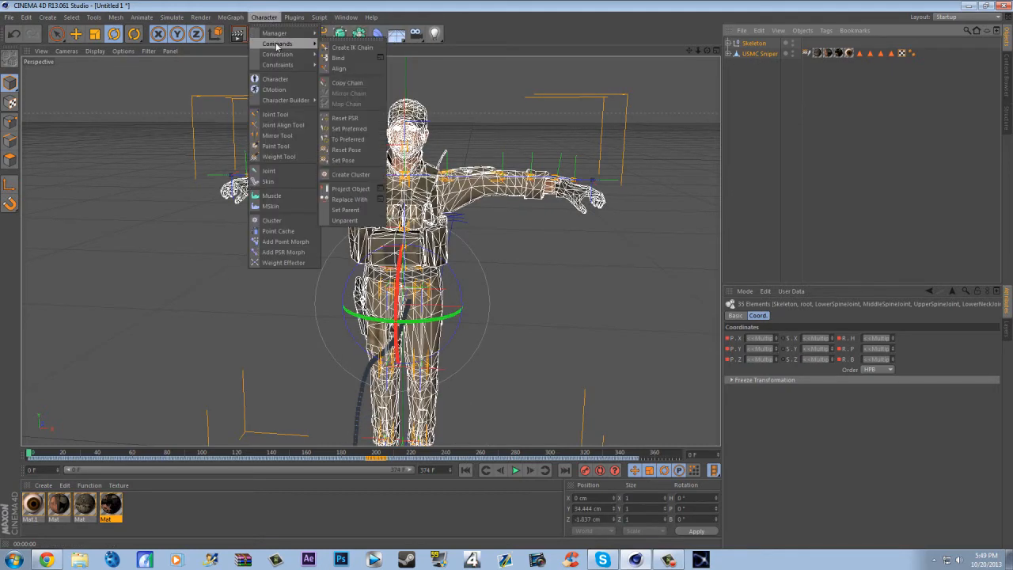
pyautogui.click(333, 57)
pyautogui.click(827, 216)
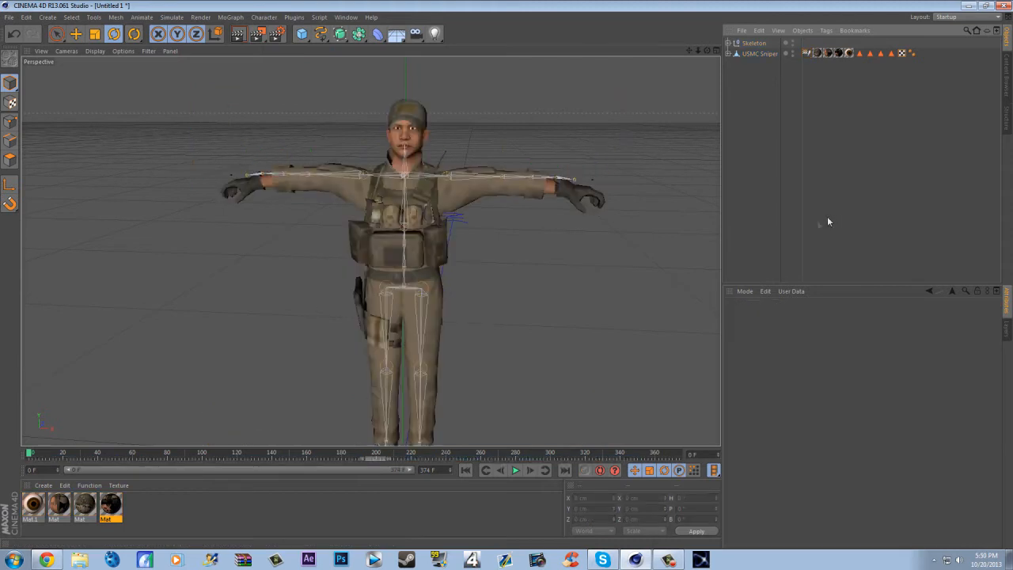
# - Scrub the walk animation to frame 232 and inspect the bound soldier from a low front view
pyautogui.moveTo(36, 458); pyautogui.dragTo(433, 424)
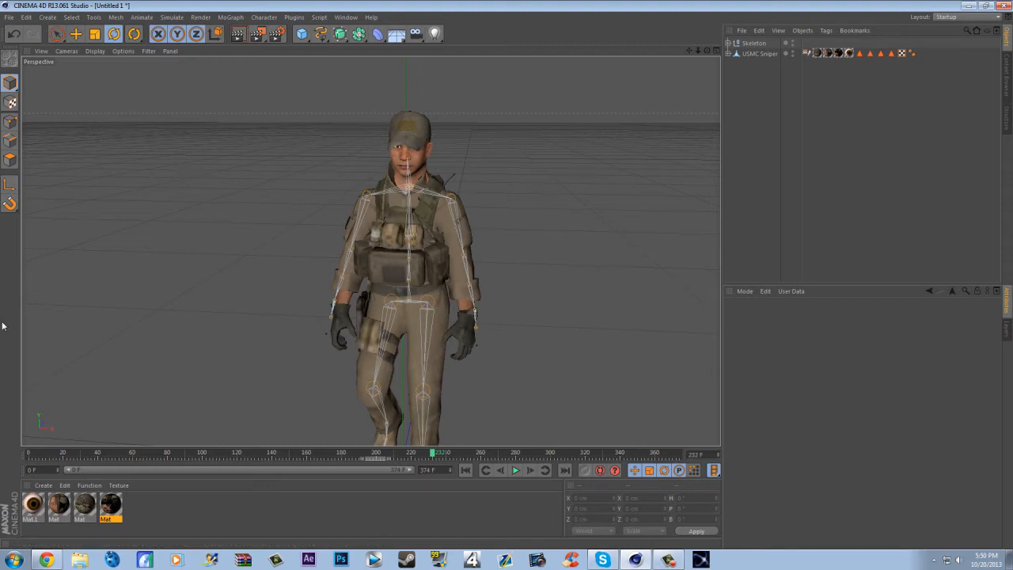
pyautogui.moveTo(706, 51); pyautogui.dragTo(965, 95)
pyautogui.moveTo(370, 251); pyautogui.dragTo(369, 251)
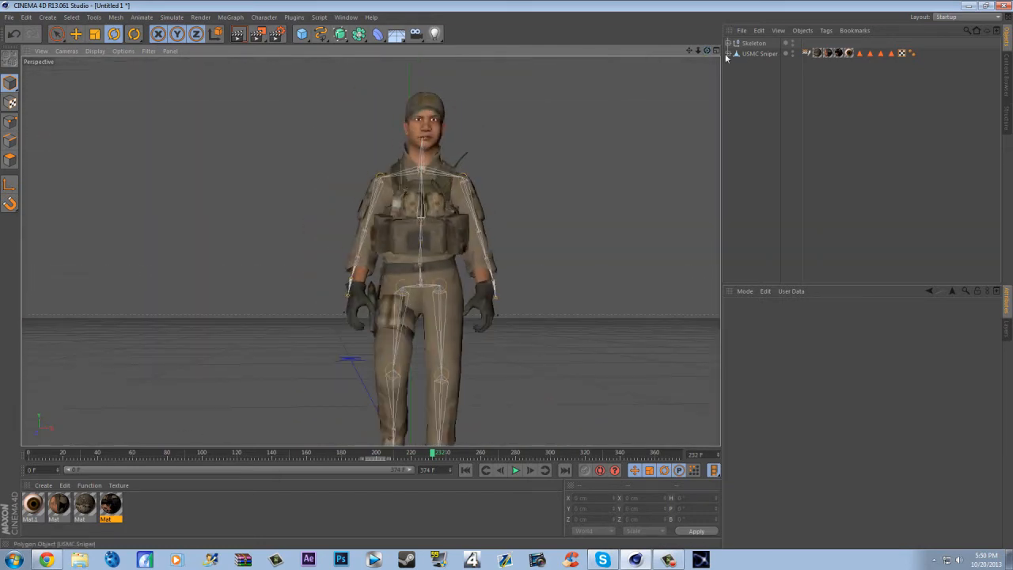
# - Examine the USMC Sniper hierarchy with its Skin object and the grouping commands available for the model
pyautogui.click(728, 53)
pyautogui.click(768, 56)
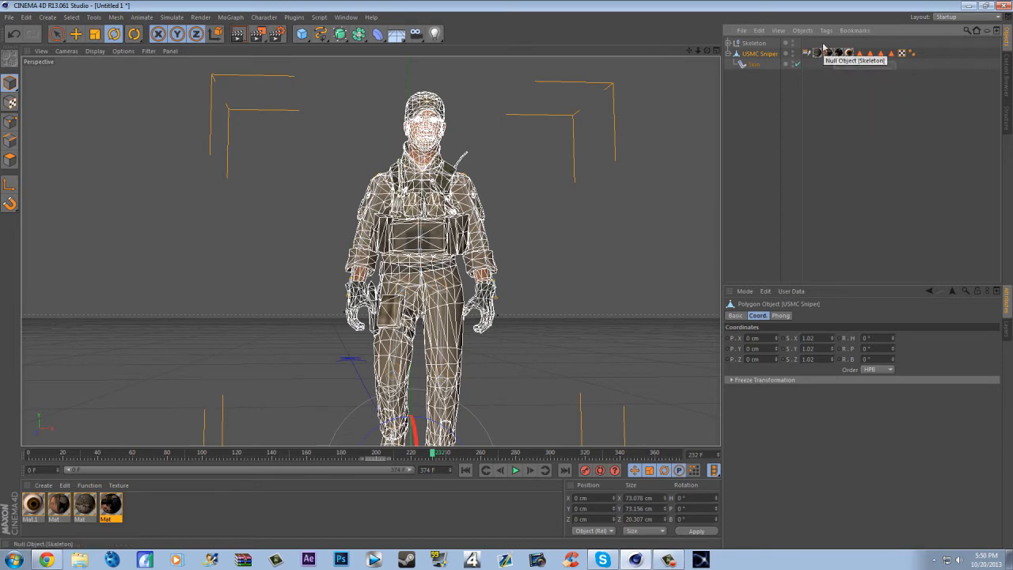
pyautogui.click(756, 100)
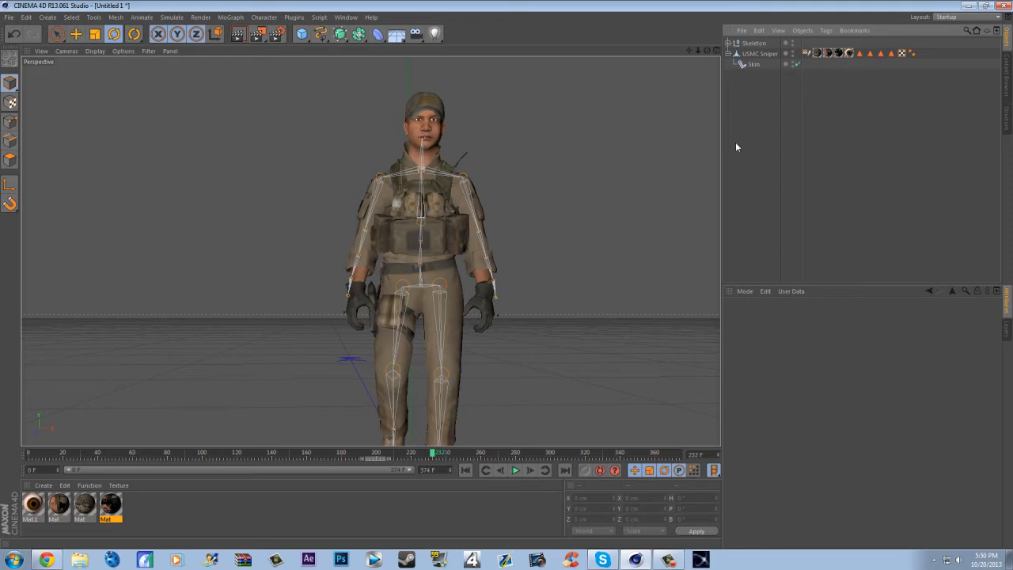
pyautogui.rightClick(759, 54)
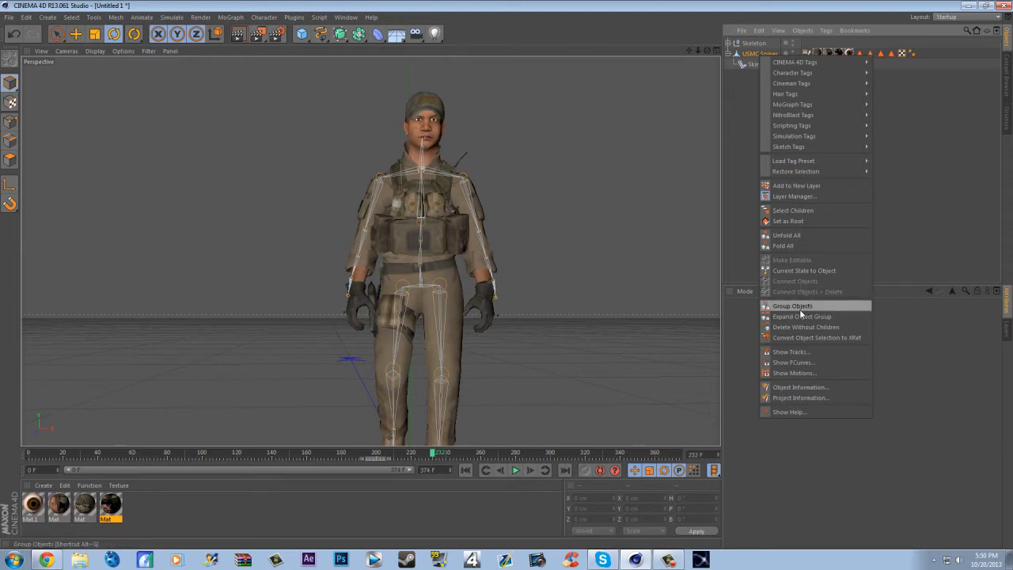
pyautogui.click(702, 220)
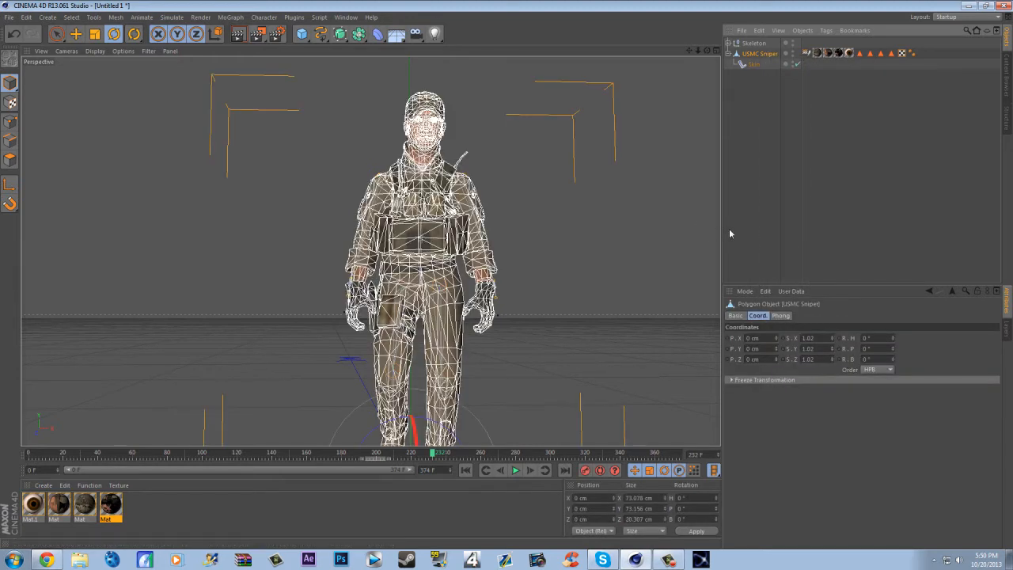
pyautogui.click(728, 233)
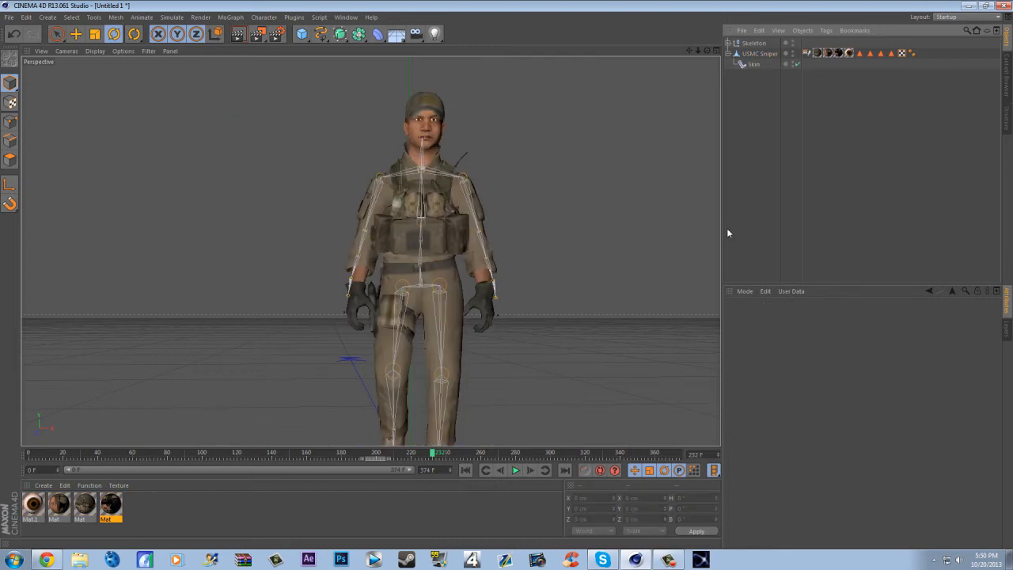
pyautogui.click(759, 53)
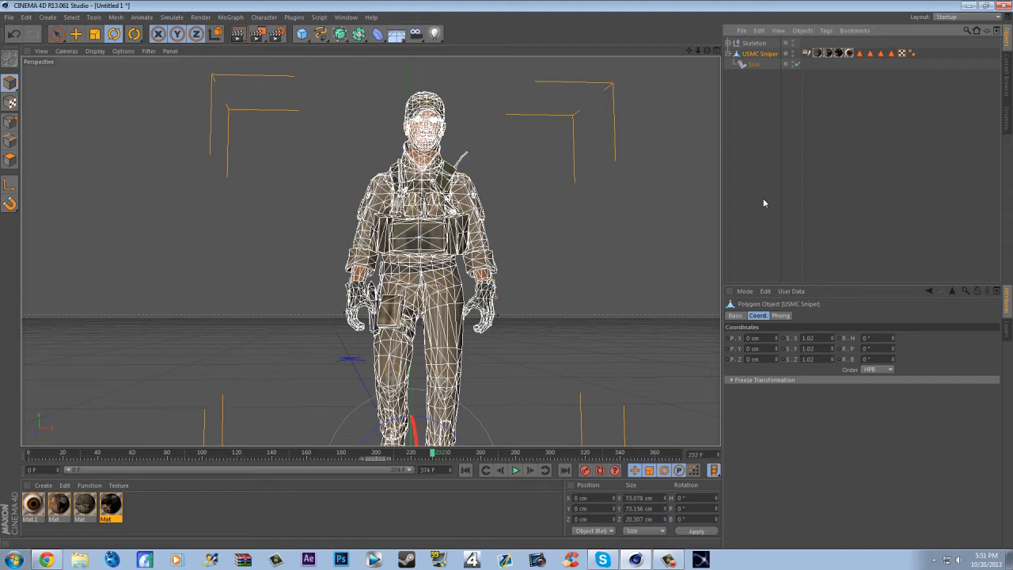
pyautogui.rightClick(772, 54)
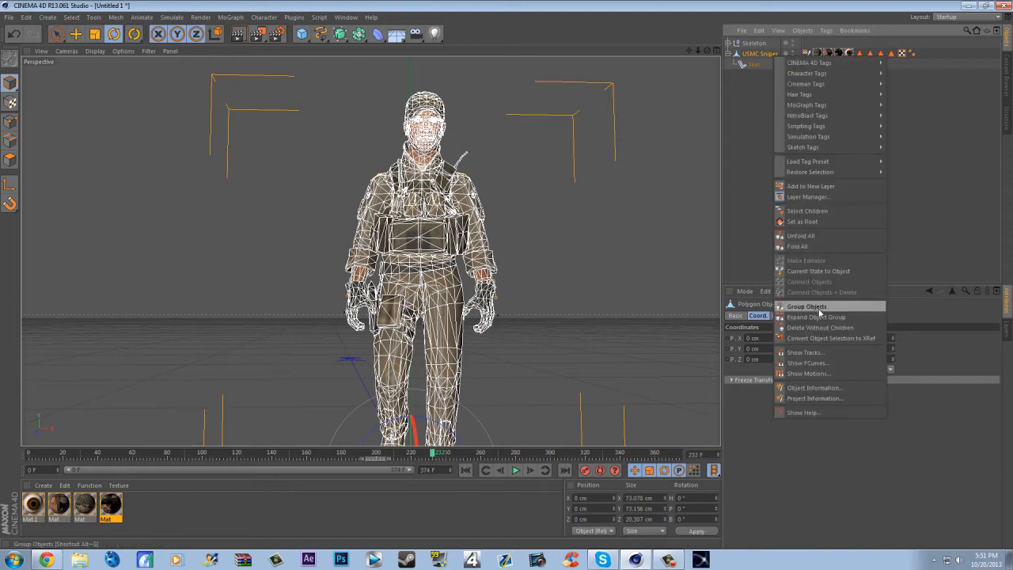
pyautogui.click(738, 157)
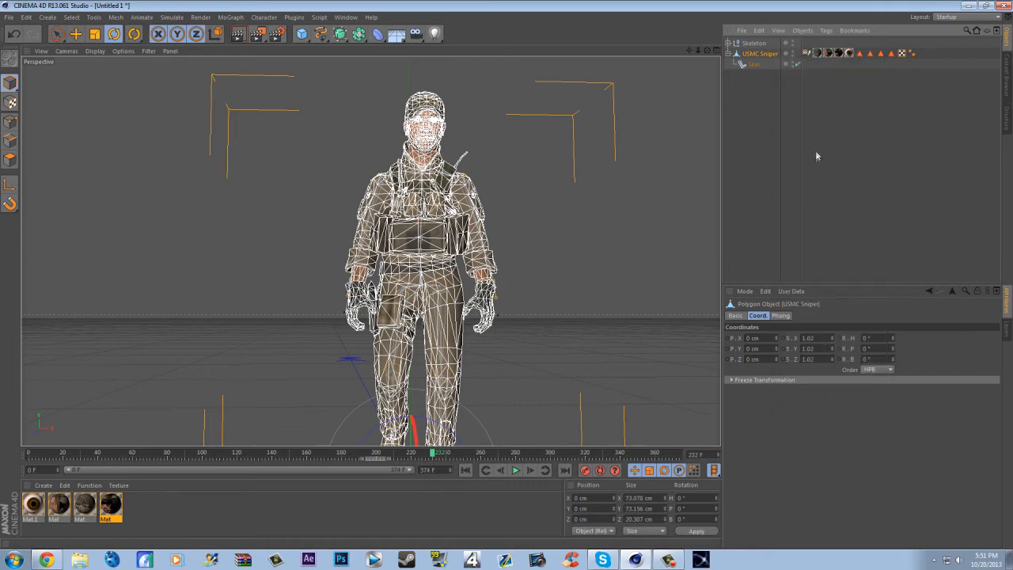
pyautogui.click(728, 54)
pyautogui.click(729, 131)
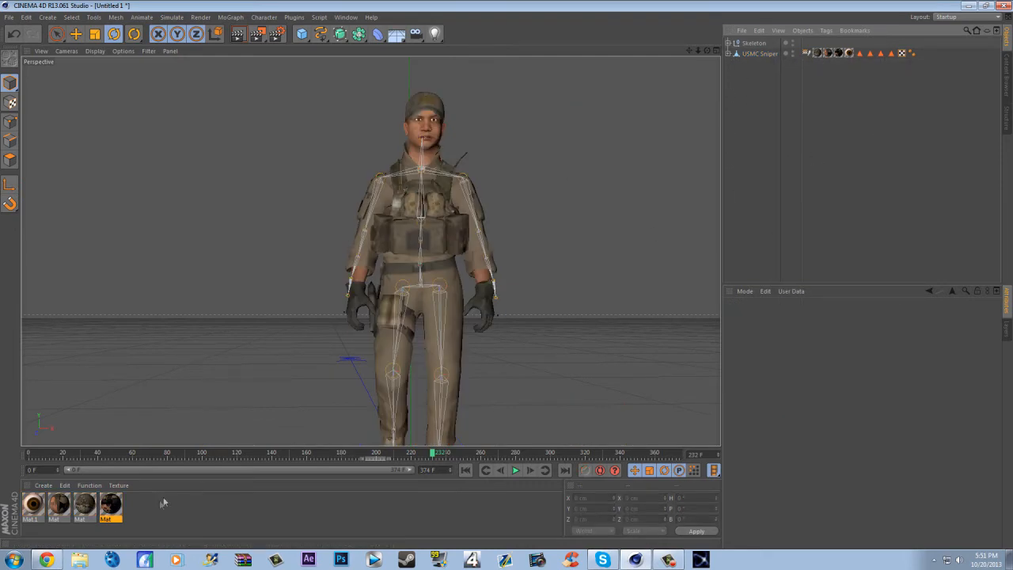
# - Create a new material and turn off its Specular channel
pyautogui.doubleClick(129, 515)
pyautogui.doubleClick(36, 507)
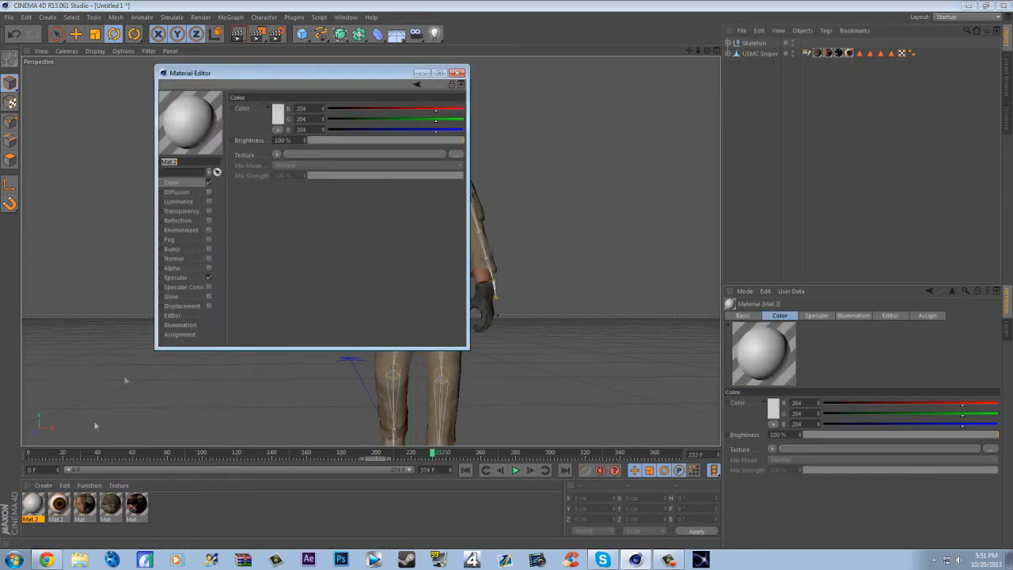
pyautogui.click(209, 277)
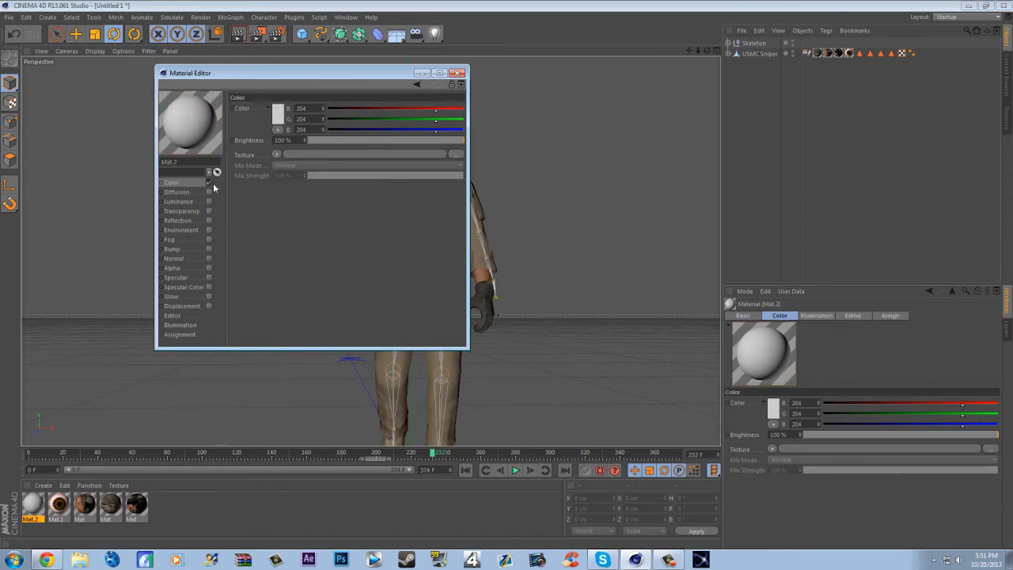
# - Load the endorphin TUT video from the Desktop as the new material's color texture and close the material settings
pyautogui.click(278, 155)
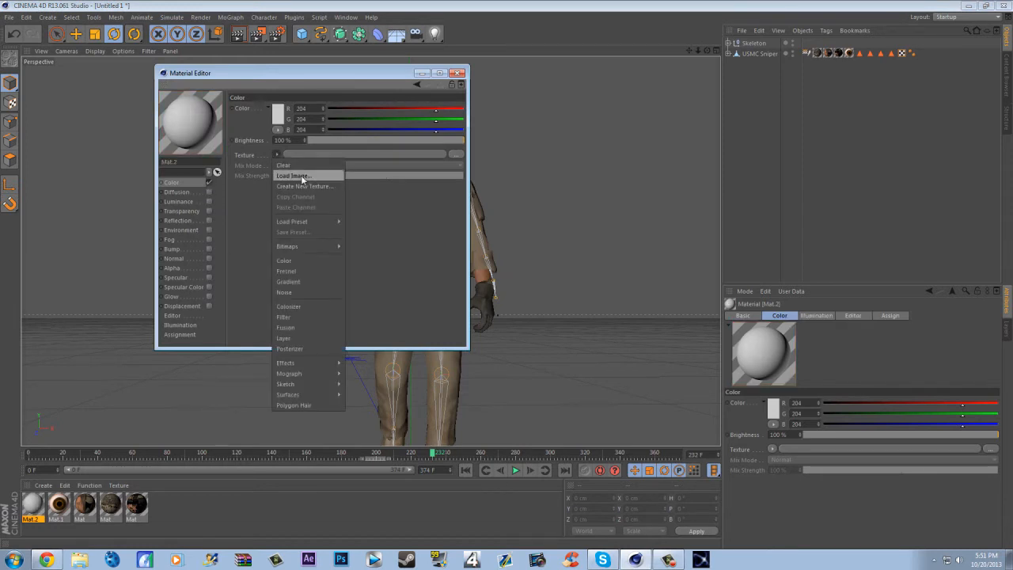
pyautogui.click(301, 175)
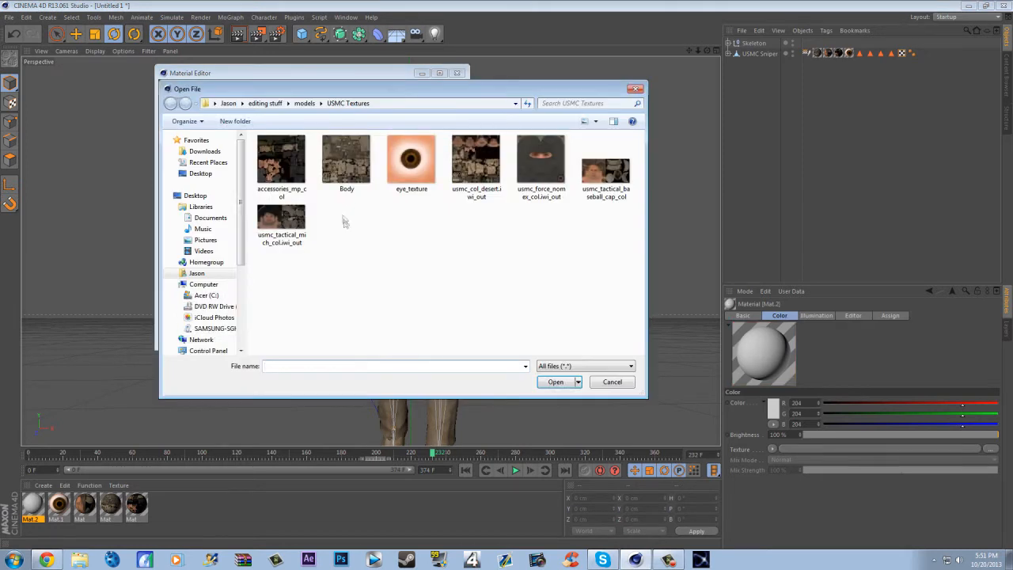
pyautogui.click(204, 251)
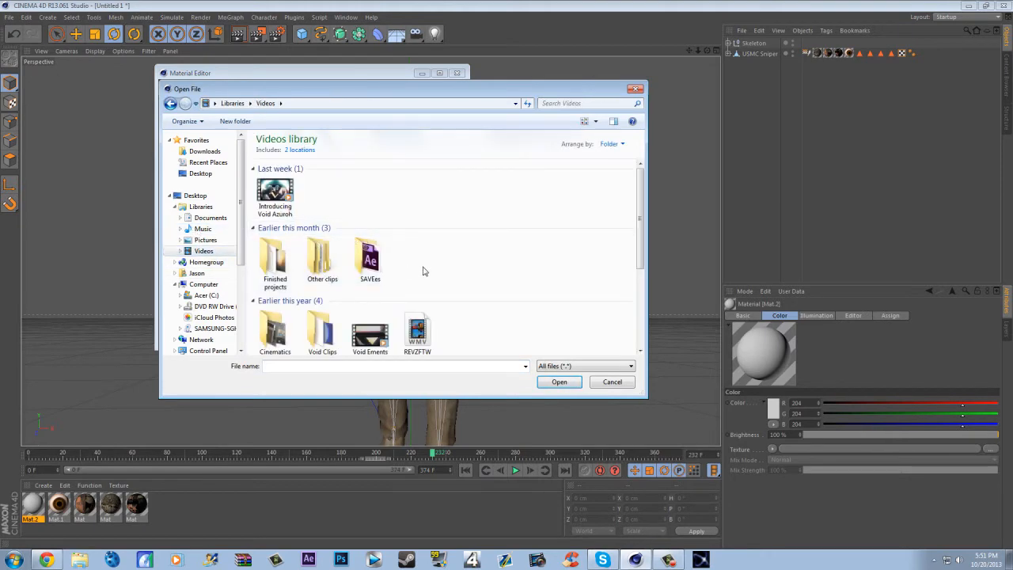
pyautogui.scroll(-3, 420, 269)
pyautogui.scroll(3, 316, 269)
pyautogui.click(200, 173)
pyautogui.click(375, 289)
pyautogui.scroll(-5, 371, 285)
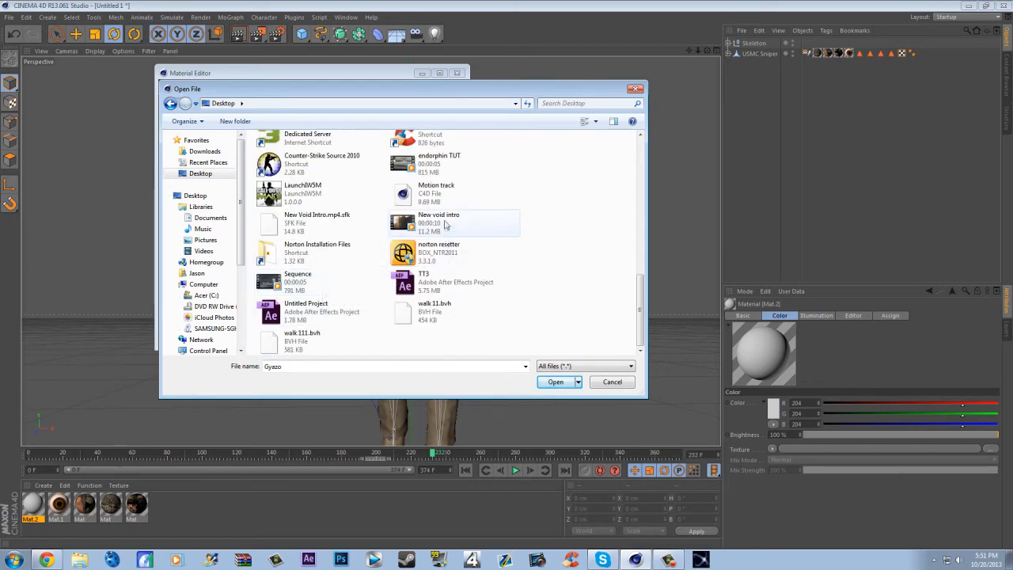
pyautogui.scroll(3, 340, 273)
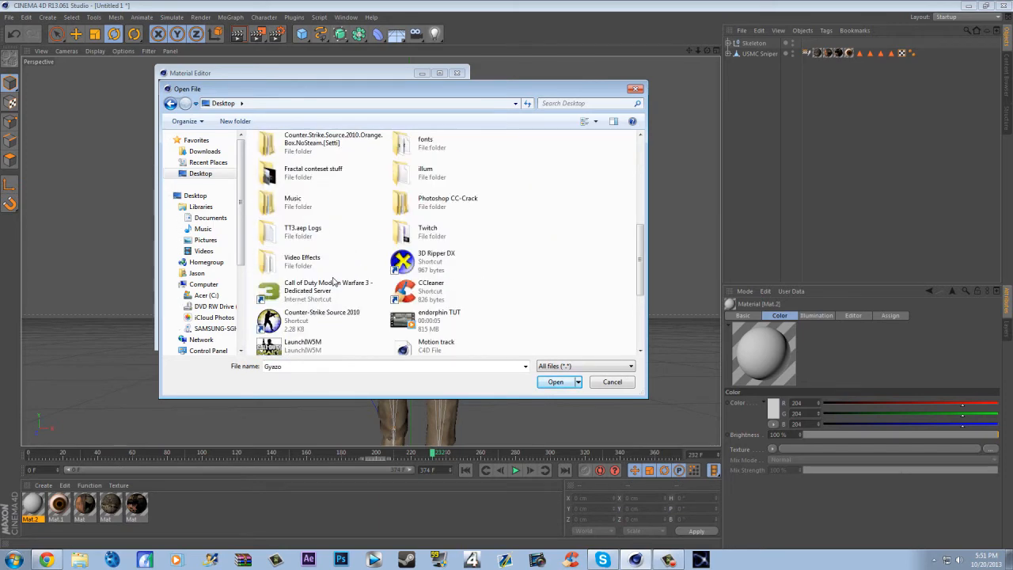
pyautogui.doubleClick(463, 326)
pyautogui.click(553, 317)
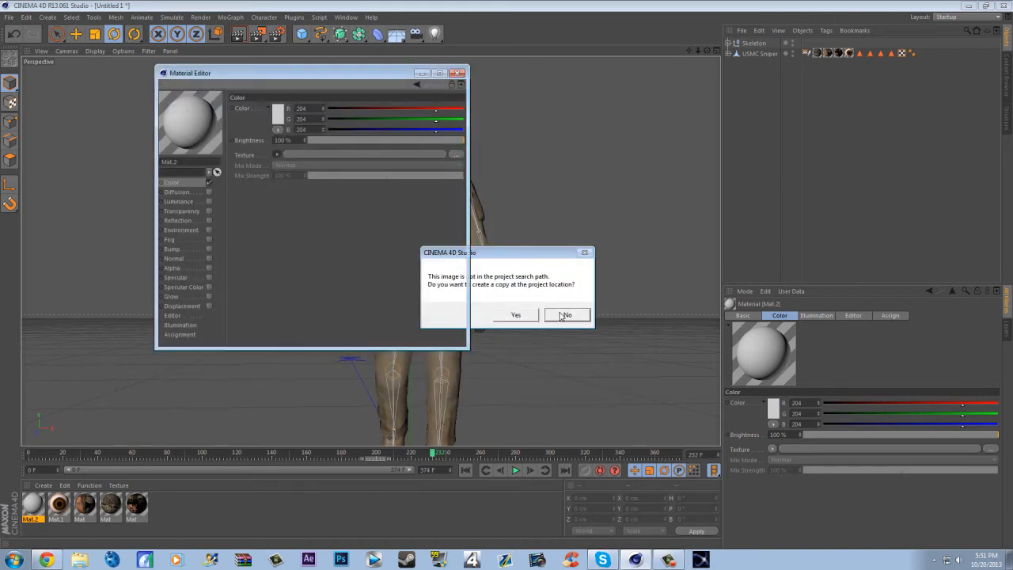
pyautogui.click(456, 73)
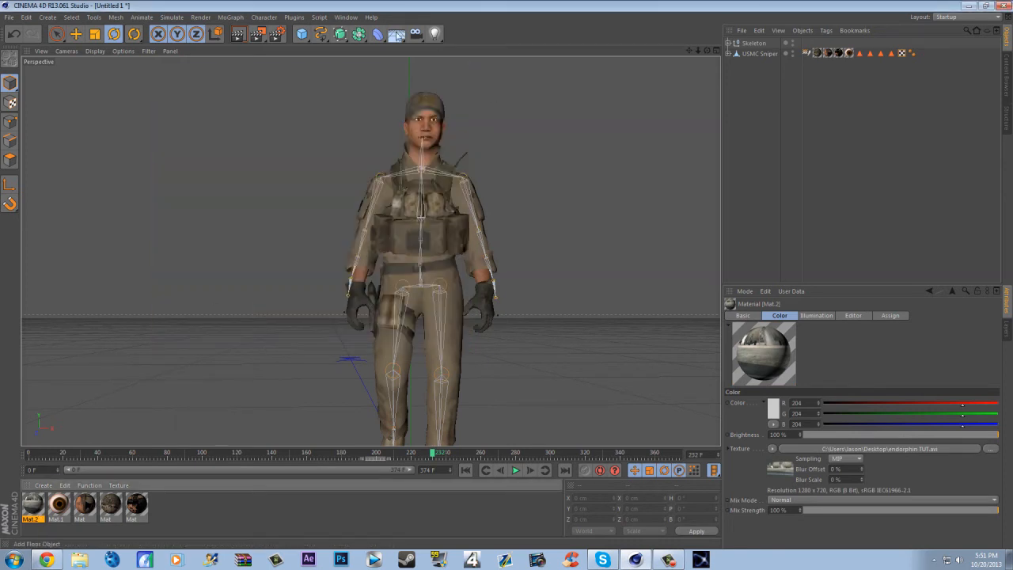
# - Add a Background object and apply the video material to it
pyautogui.click(396, 34)
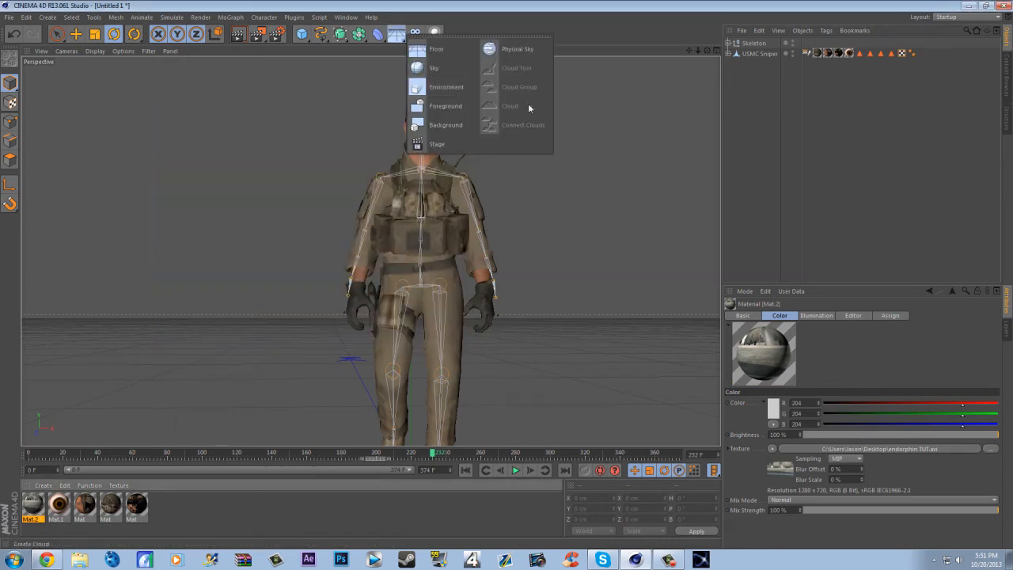
pyautogui.click(447, 125)
pyautogui.moveTo(36, 508); pyautogui.dragTo(769, 45)
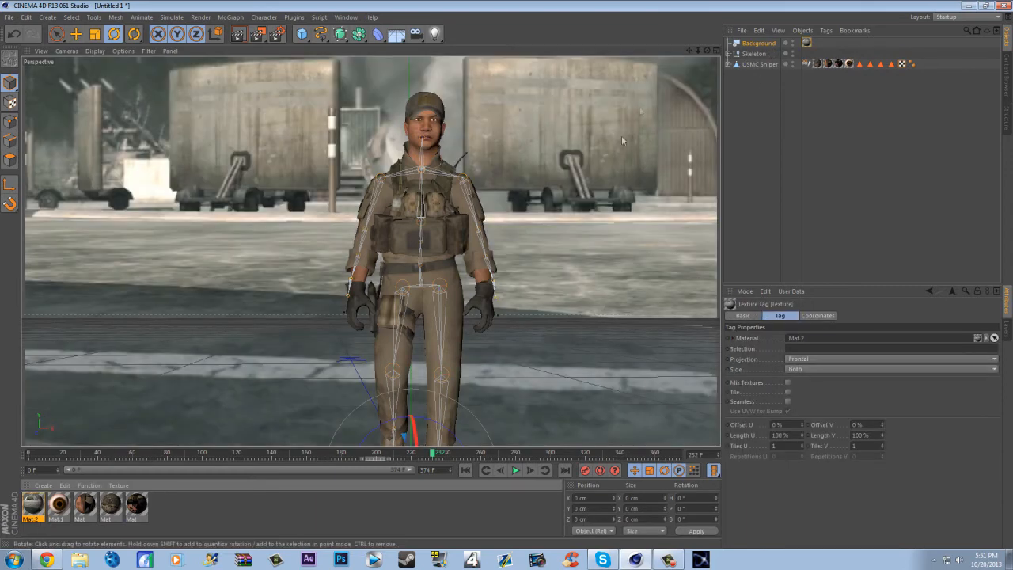
# - Reframe the perspective view from slightly above and farther away so the soldier stands on the road in the background footage
pyautogui.scroll(-2, 668, 133)
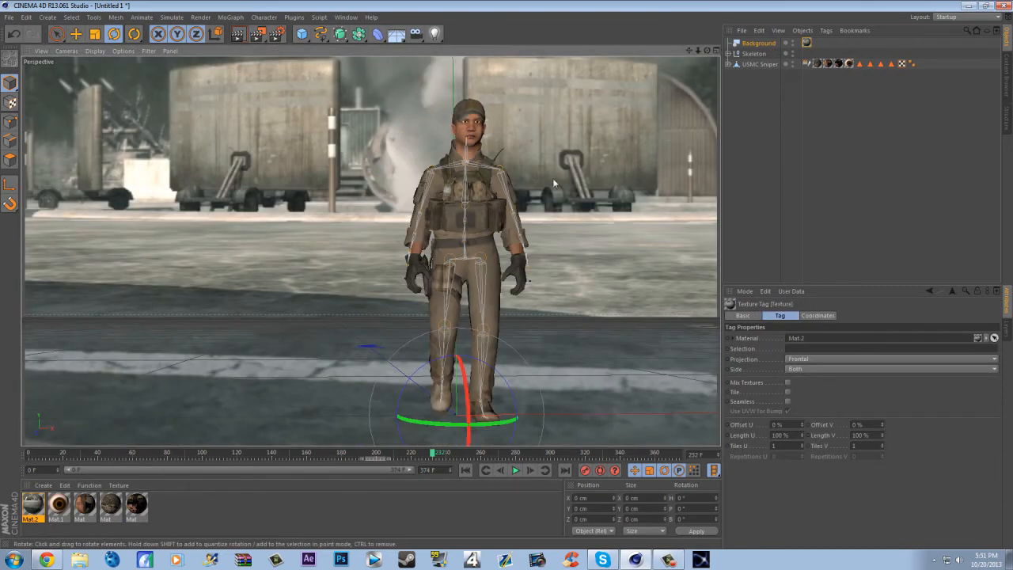
pyautogui.moveTo(709, 52); pyautogui.dragTo(715, 115)
pyautogui.scroll(-4, 504, 195)
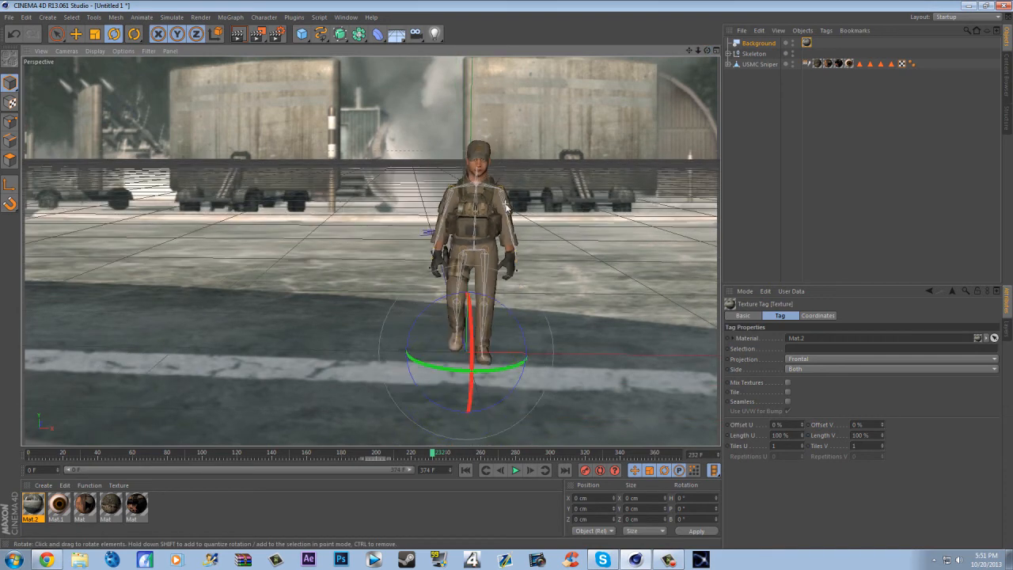
pyautogui.scroll(-2, 680, 218)
pyautogui.scroll(-1, 203, 274)
pyautogui.scroll(-2, 276, 284)
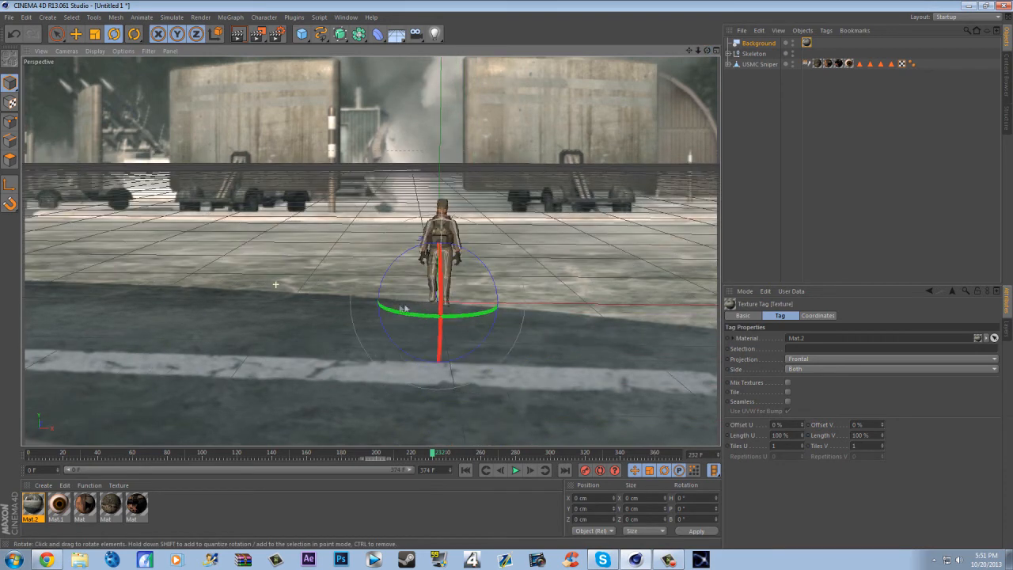
pyautogui.moveTo(689, 50); pyautogui.dragTo(669, 2)
pyautogui.scroll(5, 546, 131)
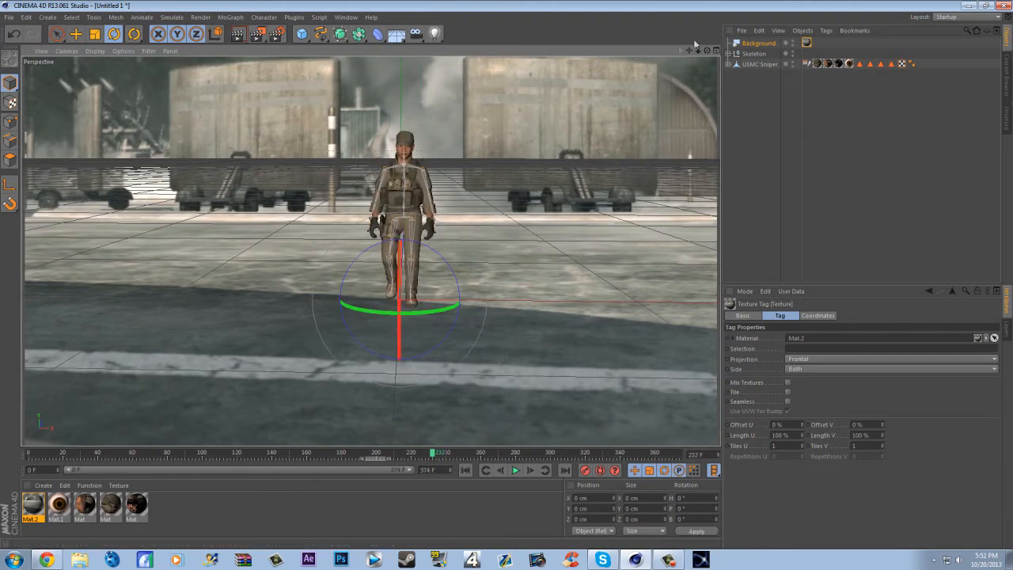
pyautogui.moveTo(703, 52); pyautogui.dragTo(703, 89)
# - Rotate the Skeleton's pitch to about -0.6° in the Right view so the soldier's feet line up with the ground
pyautogui.click(716, 51)
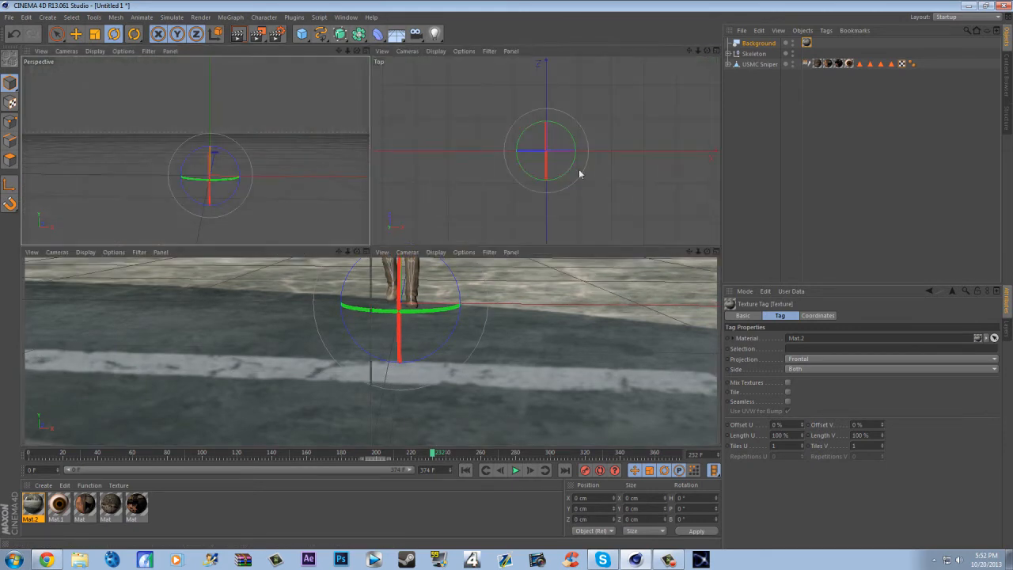
pyautogui.scroll(5, 180, 353)
pyautogui.scroll(3, 207, 349)
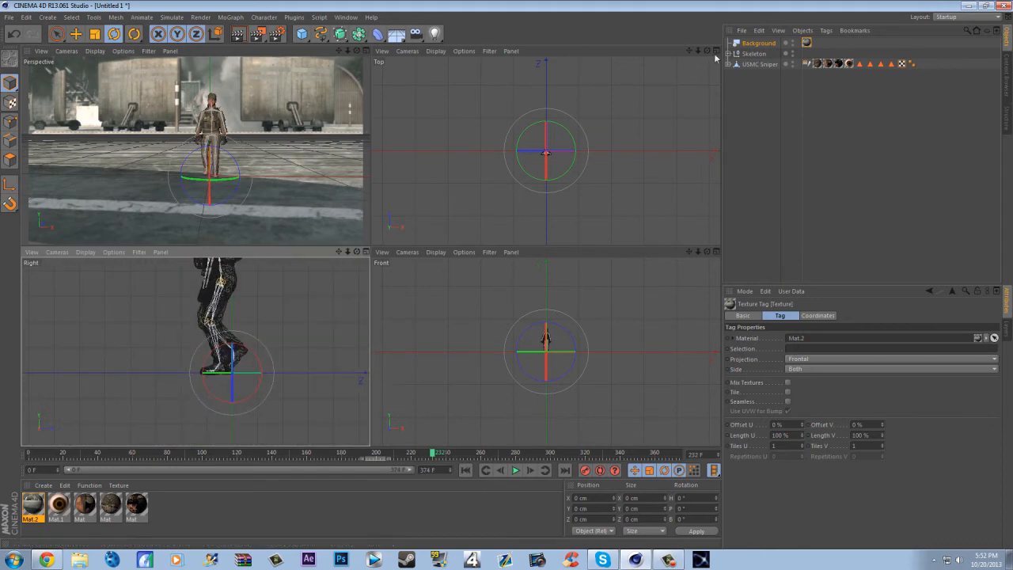
pyautogui.click(756, 44)
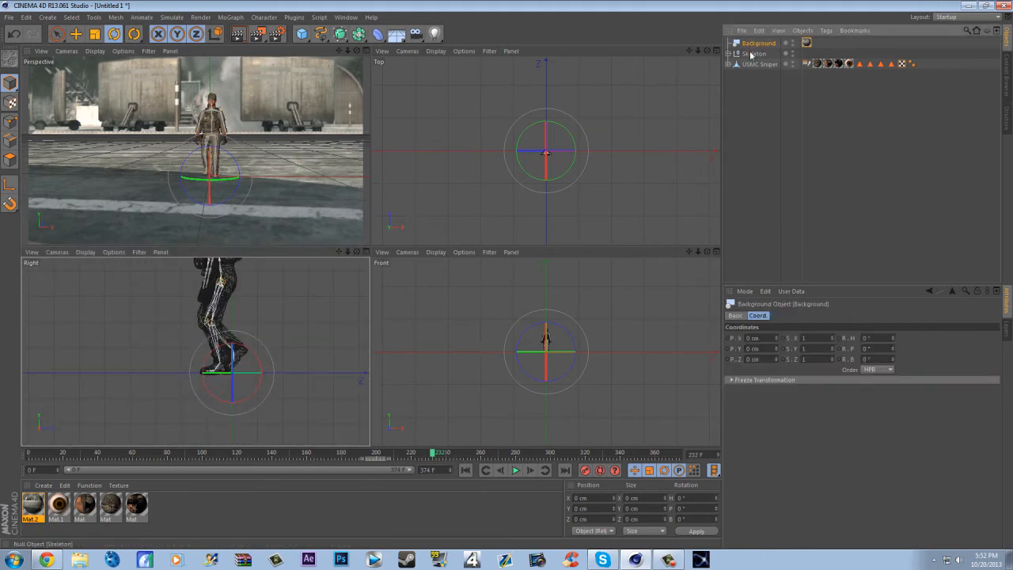
pyautogui.click(751, 54)
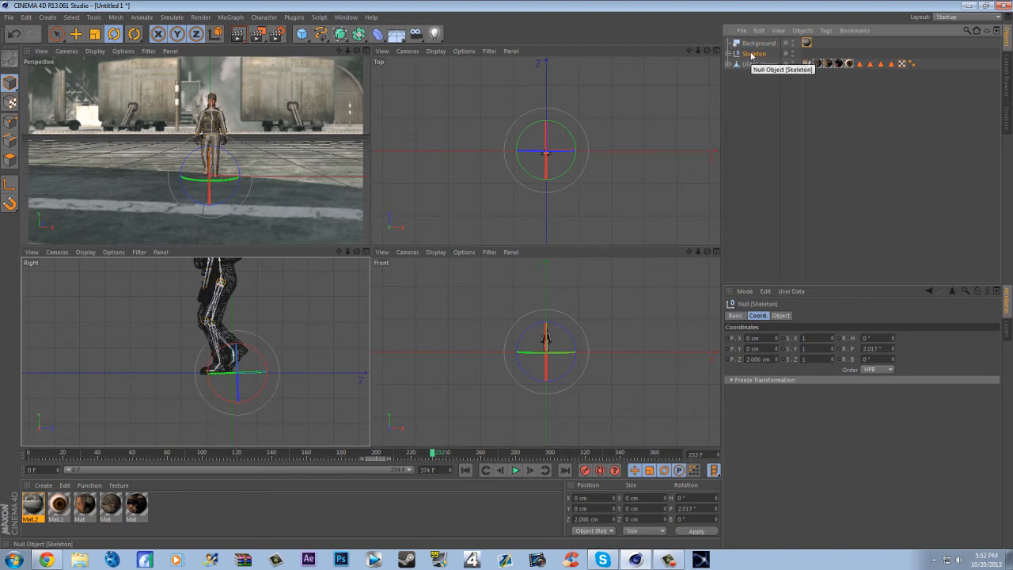
pyautogui.scroll(2, 193, 380)
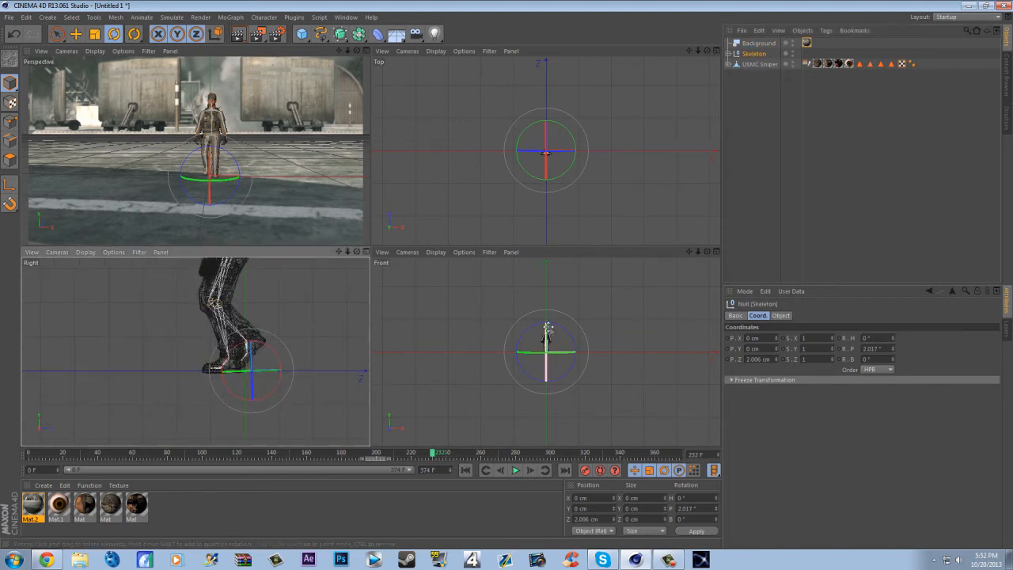
pyautogui.scroll(3, 545, 340)
pyautogui.scroll(5, 546, 351)
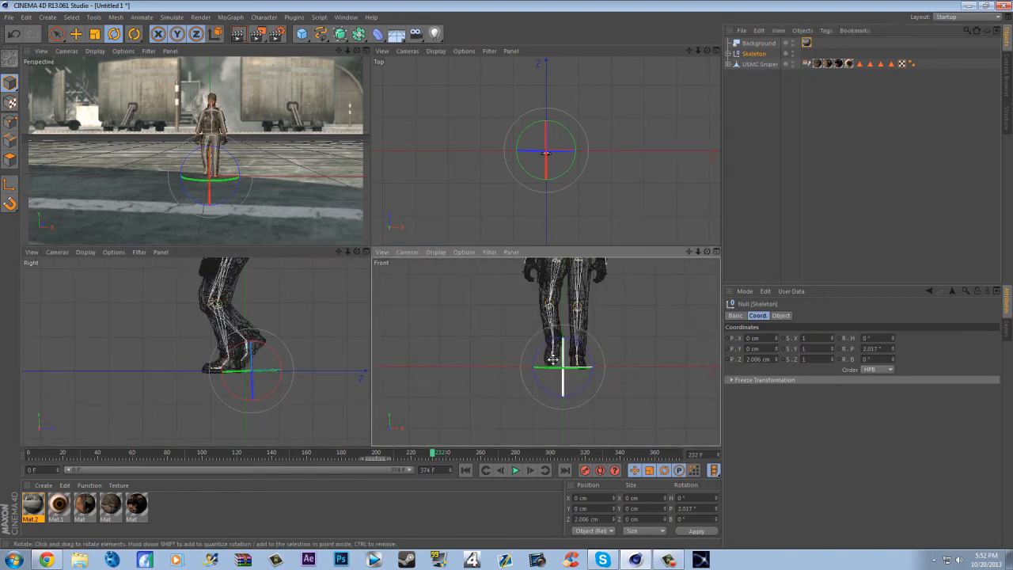
pyautogui.scroll(2, 225, 388)
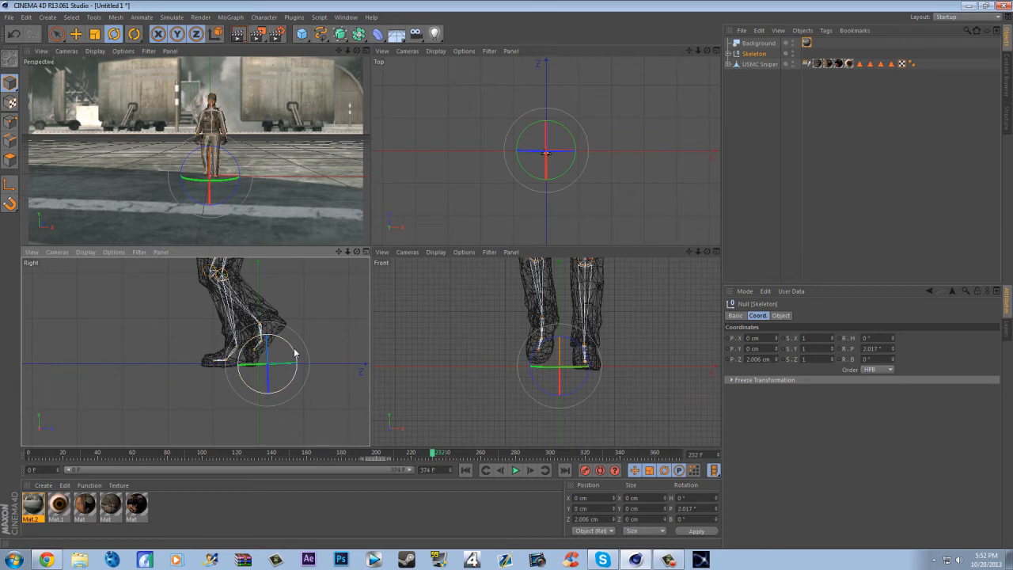
pyautogui.moveTo(294, 353); pyautogui.dragTo(295, 354)
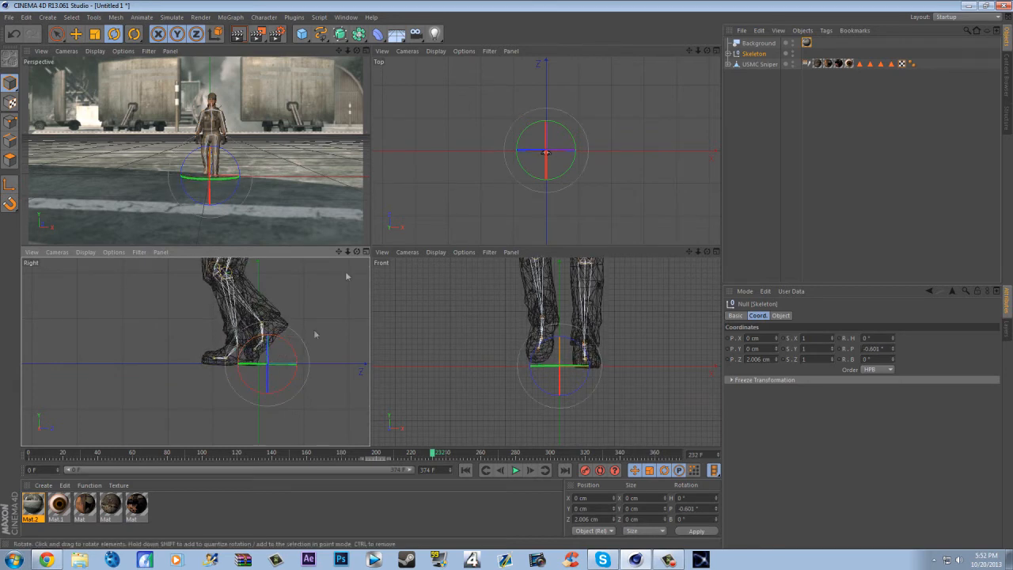
# - Scrub the walk to frame 19 and inspect the soldier against the footage in the full perspective view
pyautogui.click(39, 454)
pyautogui.moveTo(39, 454); pyautogui.dragTo(60, 470)
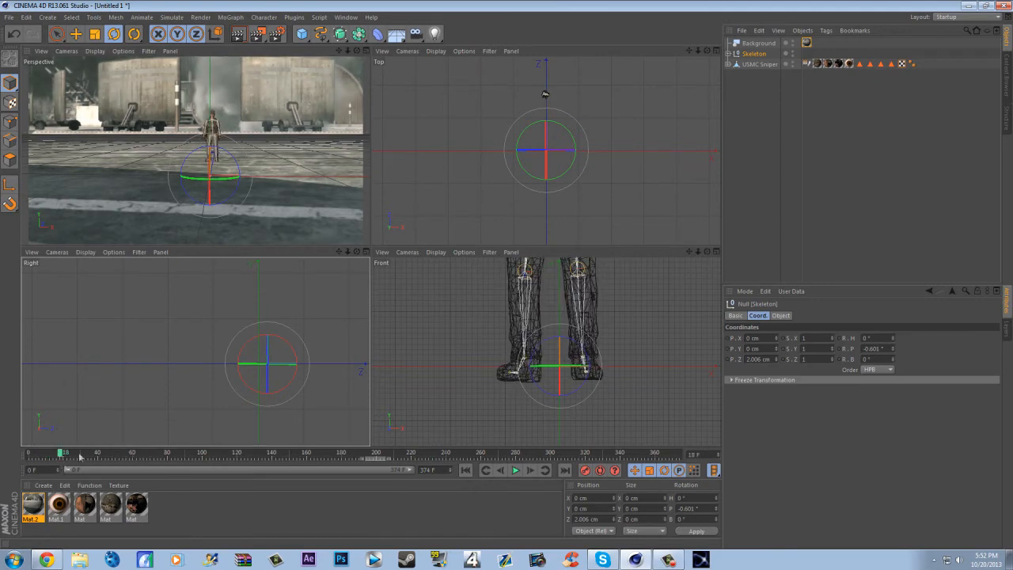
pyautogui.middleClick(334, 84)
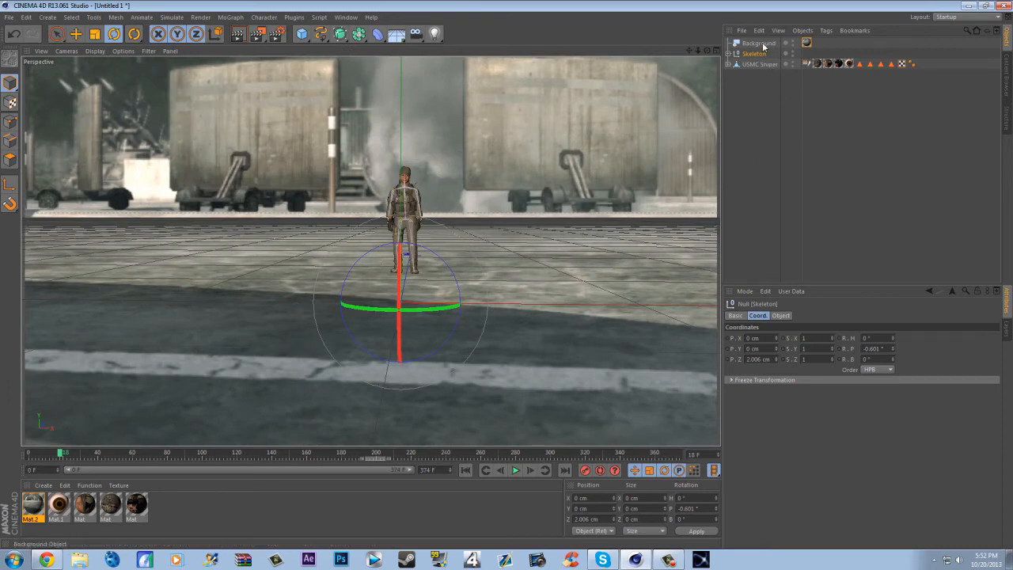
pyautogui.scroll(4, 462, 204)
pyautogui.scroll(4, 434, 226)
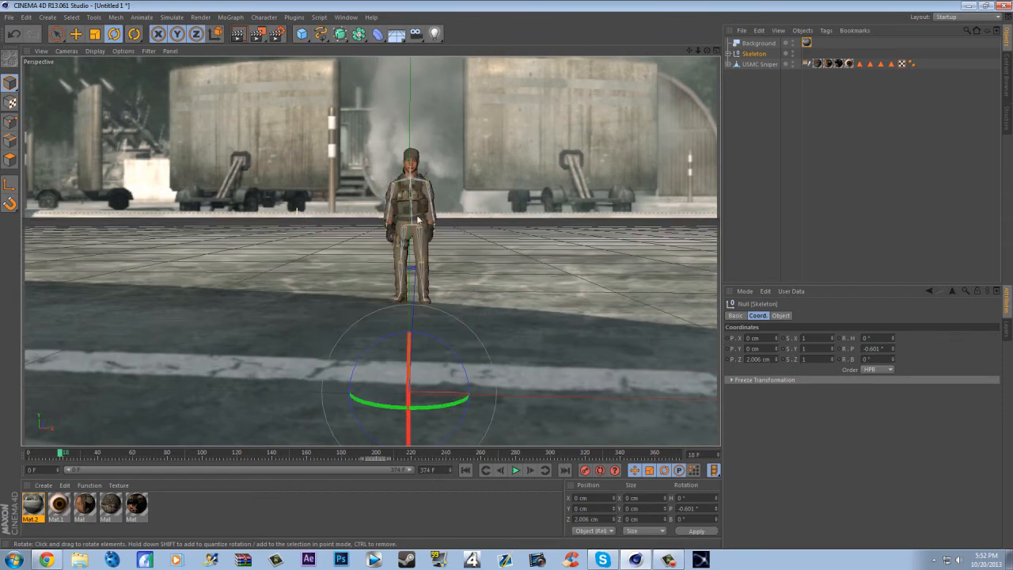
pyautogui.moveTo(66, 454)
pyautogui.mouseDown()
pyautogui.moveTo(203, 459)
pyautogui.moveTo(367, 483)
pyautogui.moveTo(61, 471)
pyautogui.mouseUp()
# - Try to change the USMC Sniper mesh's Y scale on its own, and undo the change
pyautogui.moveTo(759, 54)
pyautogui.mouseDown()
pyautogui.moveTo(746, 66)
pyautogui.moveTo(755, 71)
pyautogui.mouseUp()
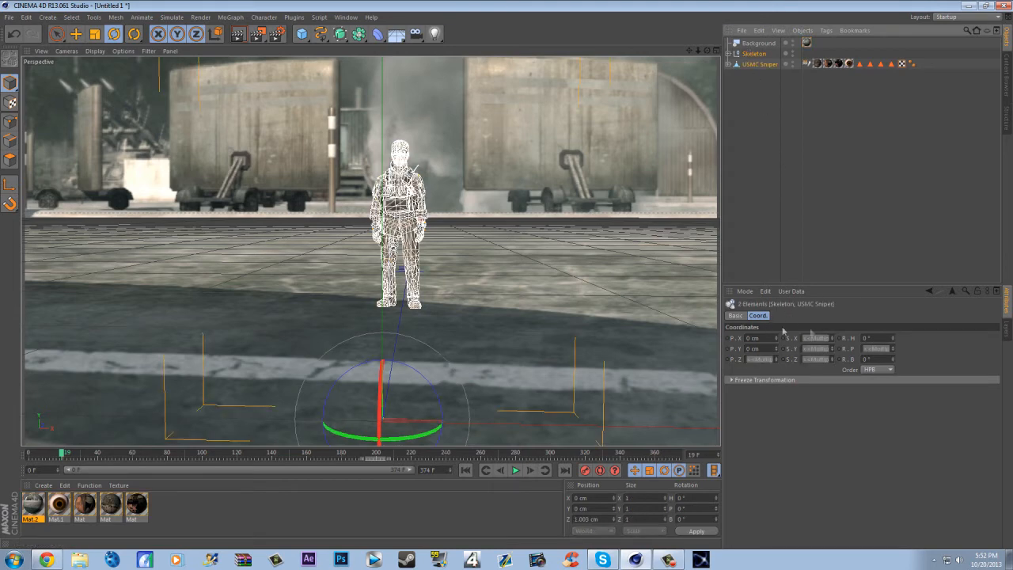
pyautogui.click(747, 78)
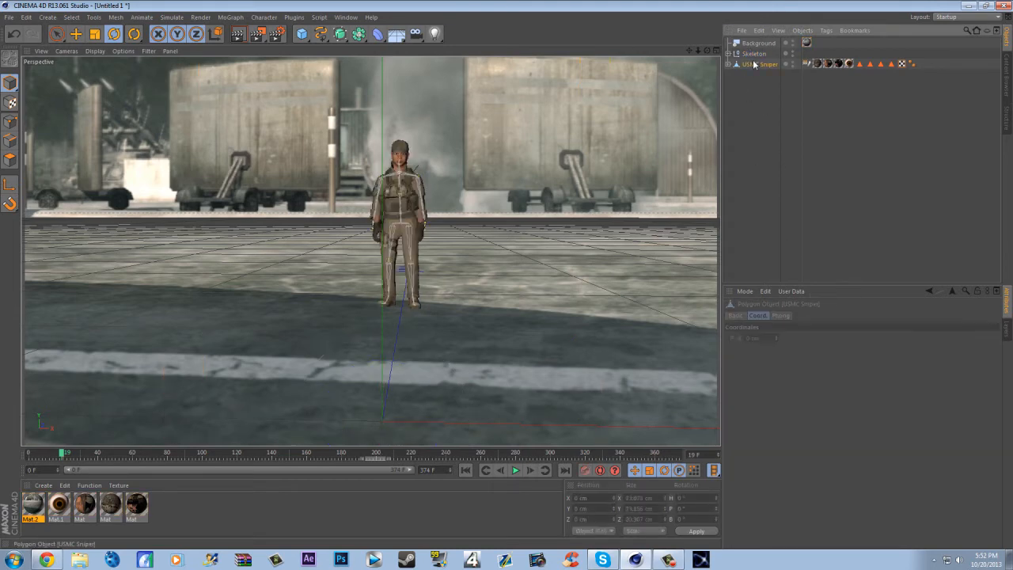
pyautogui.click(754, 64)
pyautogui.moveTo(831, 350); pyautogui.dragTo(832, 320)
pyautogui.hotkey('ctrl', 'z')
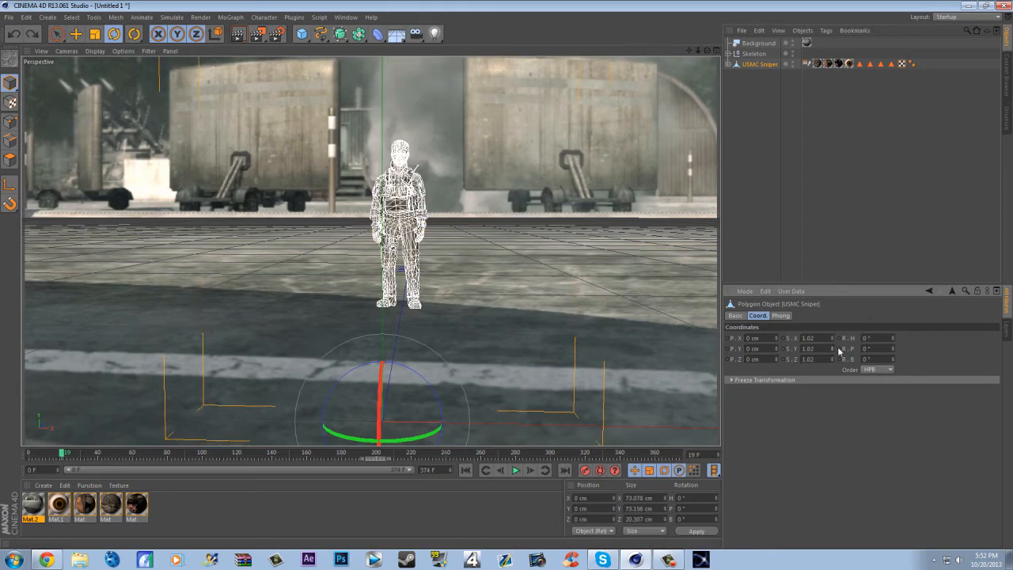
# - Scale the Skeleton to 2.5 in X, Y and Z
pyautogui.click(754, 54)
pyautogui.moveTo(832, 349); pyautogui.dragTo(832, 315)
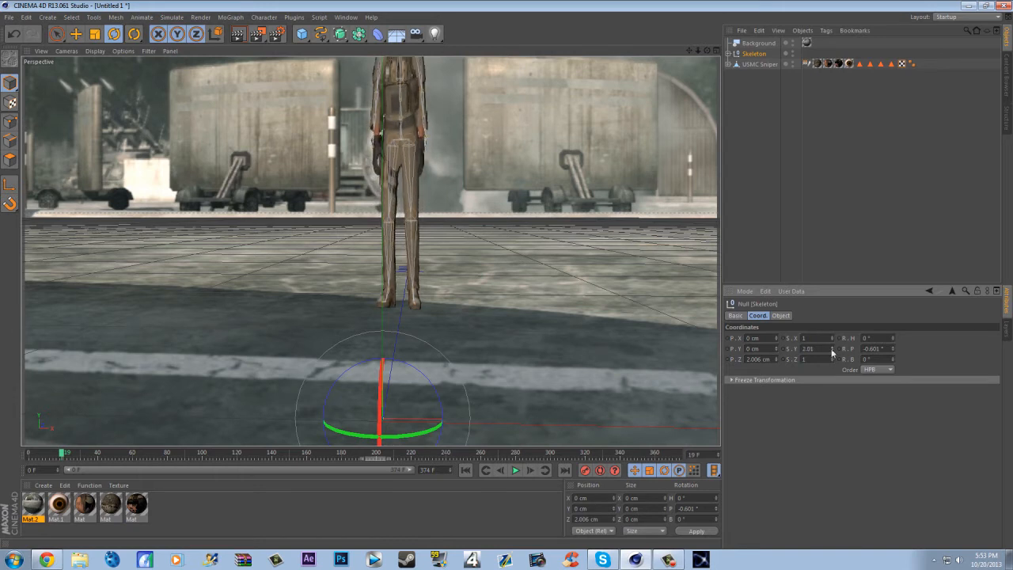
pyautogui.moveTo(831, 360); pyautogui.dragTo(832, 348)
pyautogui.rightClick(830, 361)
pyautogui.write('2.5')
pyautogui.click(807, 348)
pyautogui.moveTo(811, 338); pyautogui.dragTo(780, 342)
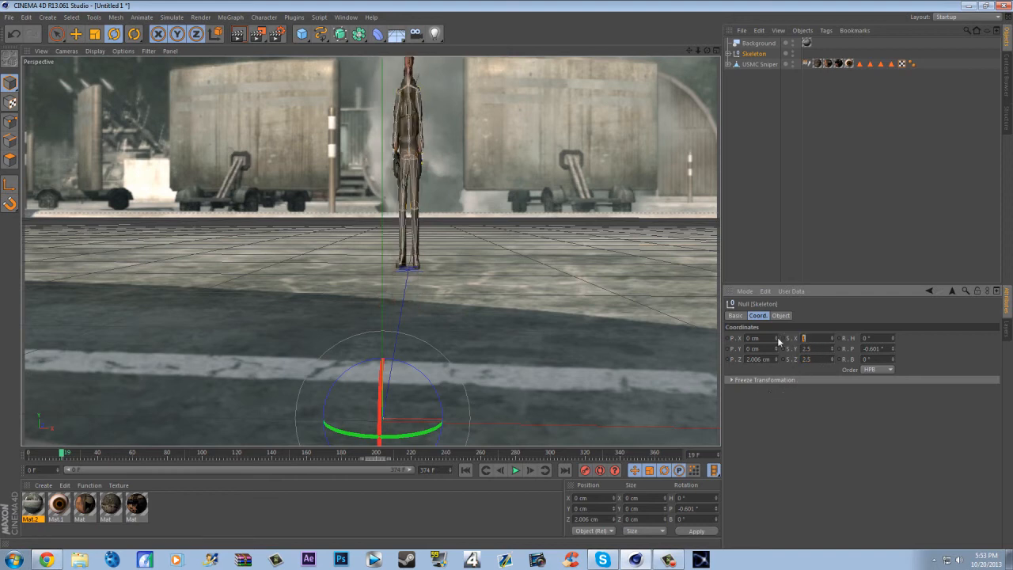
pyautogui.write('2.5')
pyautogui.press('Return')
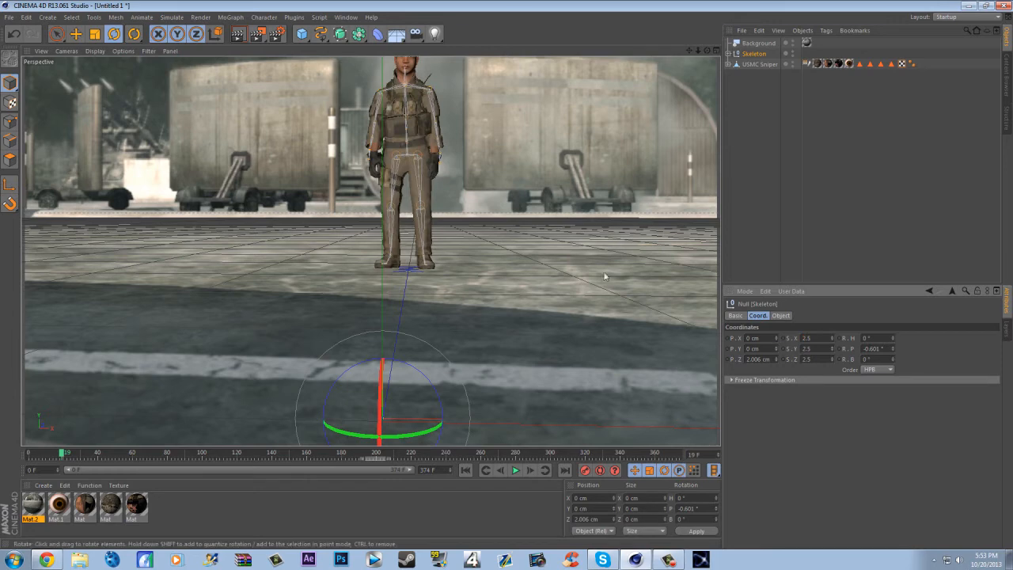
# - Move the Skeleton to about X 5.87, Y -0.05, Z 6.74 cm, checking the walk at frame 241 and returning to frame 25
pyautogui.moveTo(57, 450); pyautogui.dragTo(53, 470)
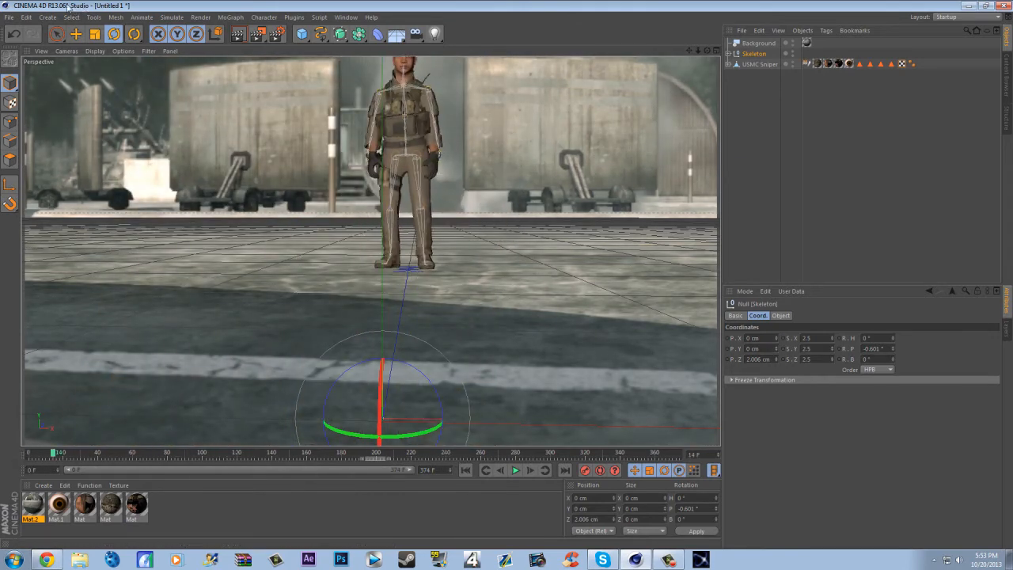
pyautogui.press('e')
pyautogui.moveTo(404, 387); pyautogui.dragTo(385, 413)
pyautogui.moveTo(66, 452); pyautogui.dragTo(448, 453)
pyautogui.moveTo(454, 410); pyautogui.dragTo(484, 413)
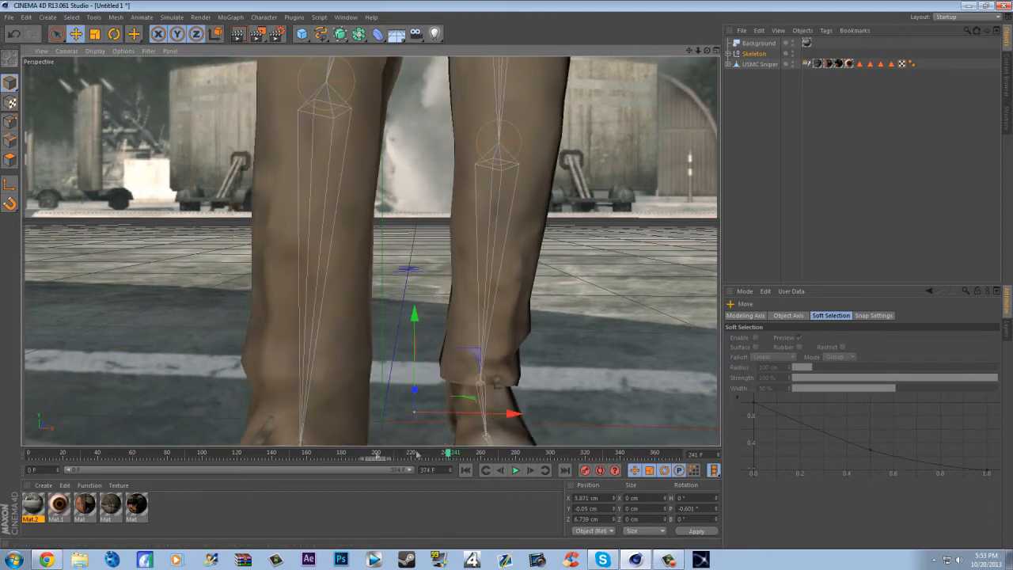
pyautogui.moveTo(448, 457); pyautogui.dragTo(72, 459)
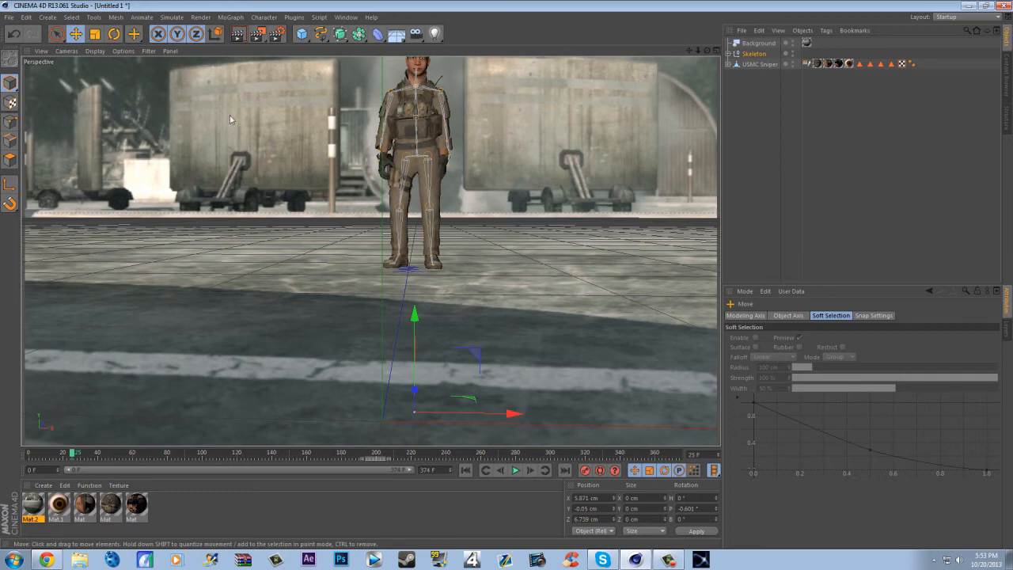
# - Render a preview of the soldier against the footage, try moving the USMC Sniper mesh back along Z, and undo that move
pyautogui.click(237, 34)
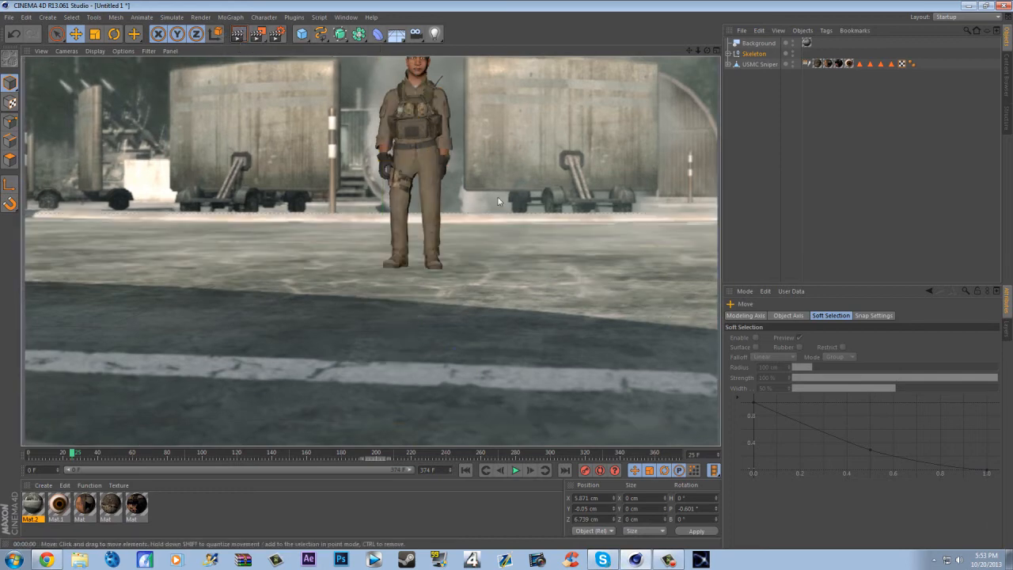
pyautogui.click(753, 65)
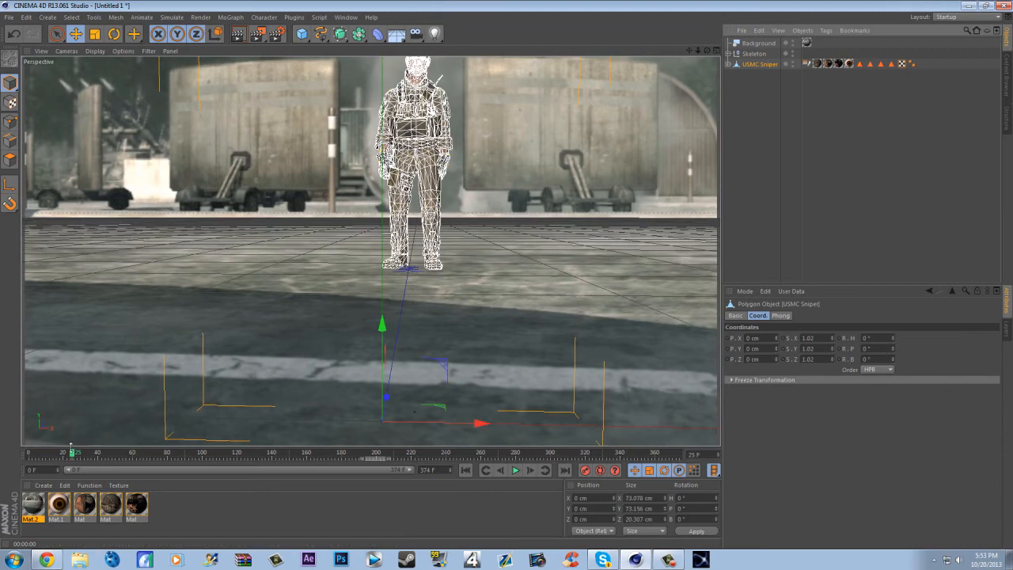
pyautogui.moveTo(387, 399); pyautogui.dragTo(398, 335)
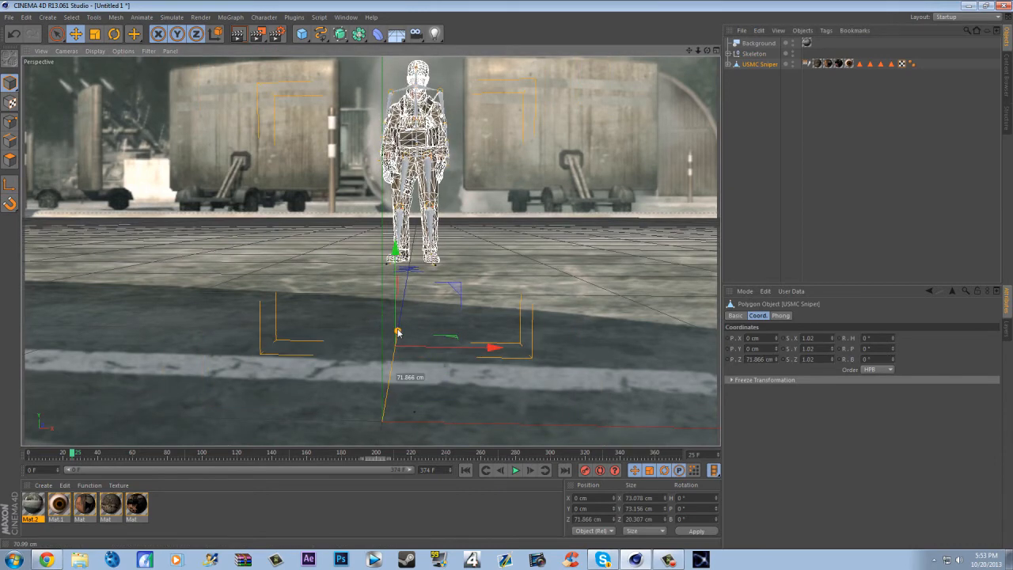
pyautogui.hotkey('ctrl', 'z')
# - Move the Skeleton back to about Y -2.69, Z 258.49 cm and scale it to 3.5 in X, Y and Z
pyautogui.click(761, 54)
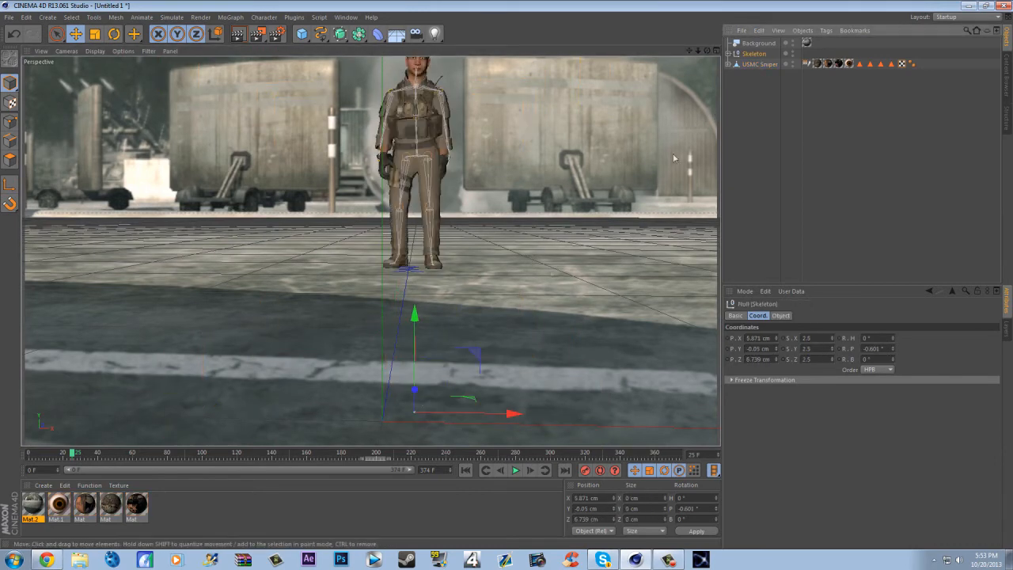
pyautogui.moveTo(417, 393); pyautogui.dragTo(416, 279)
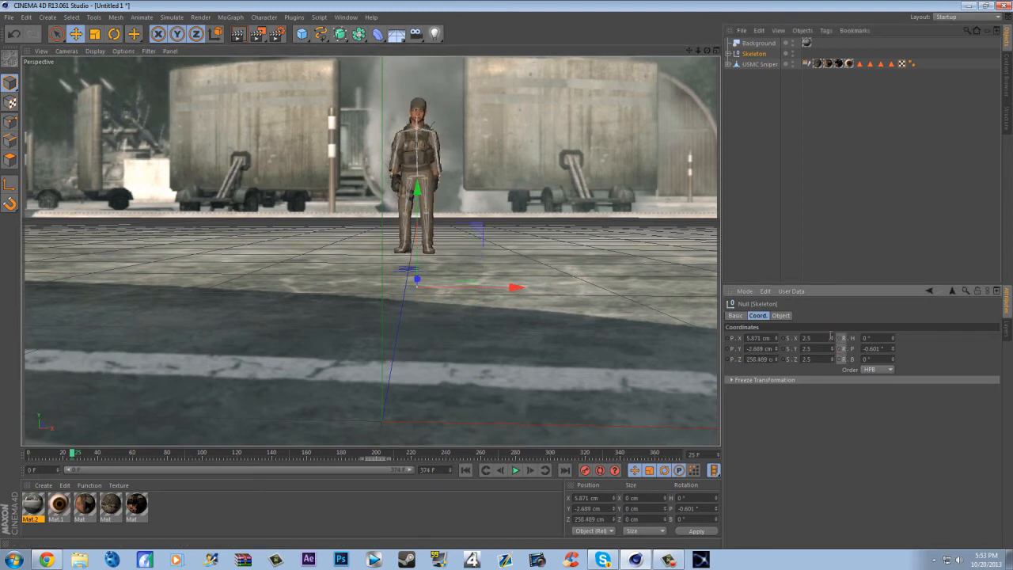
pyautogui.moveTo(832, 351); pyautogui.dragTo(831, 309)
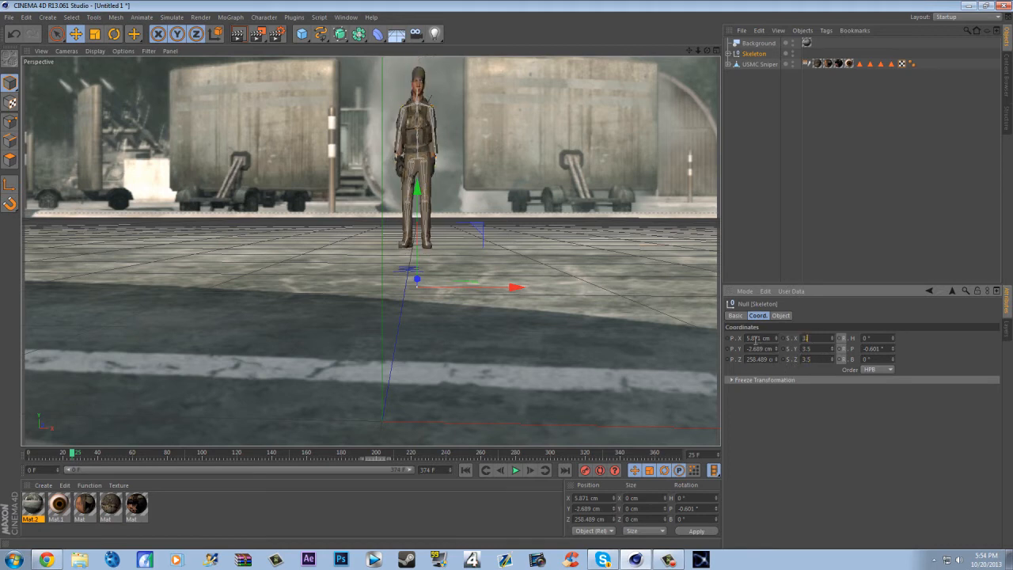
pyautogui.press('Return')
# - Increase the Skeleton's scale to 5 in X, Y and Z, and scrub the walk back to frame 8
pyautogui.moveTo(832, 348); pyautogui.dragTo(832, 329)
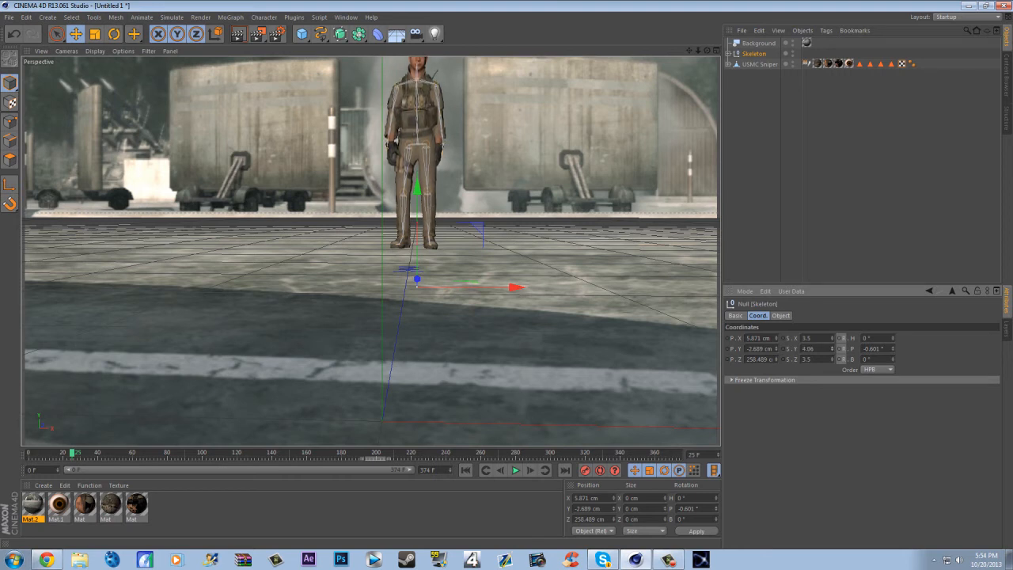
pyautogui.click(818, 348)
pyautogui.write('5')
pyautogui.click(811, 359)
pyautogui.write('5')
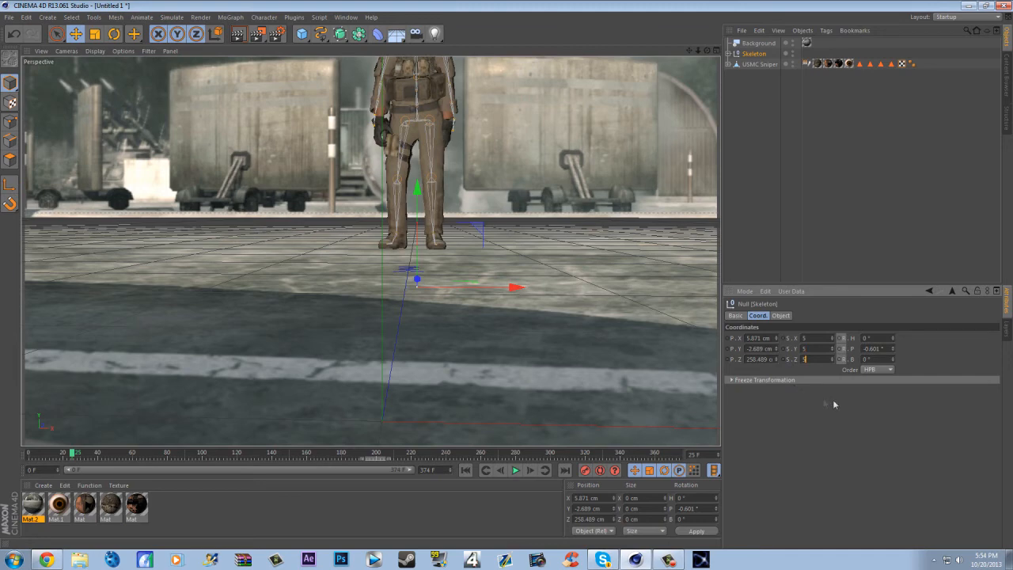
pyautogui.press('Return')
pyautogui.moveTo(77, 456); pyautogui.dragTo(45, 474)
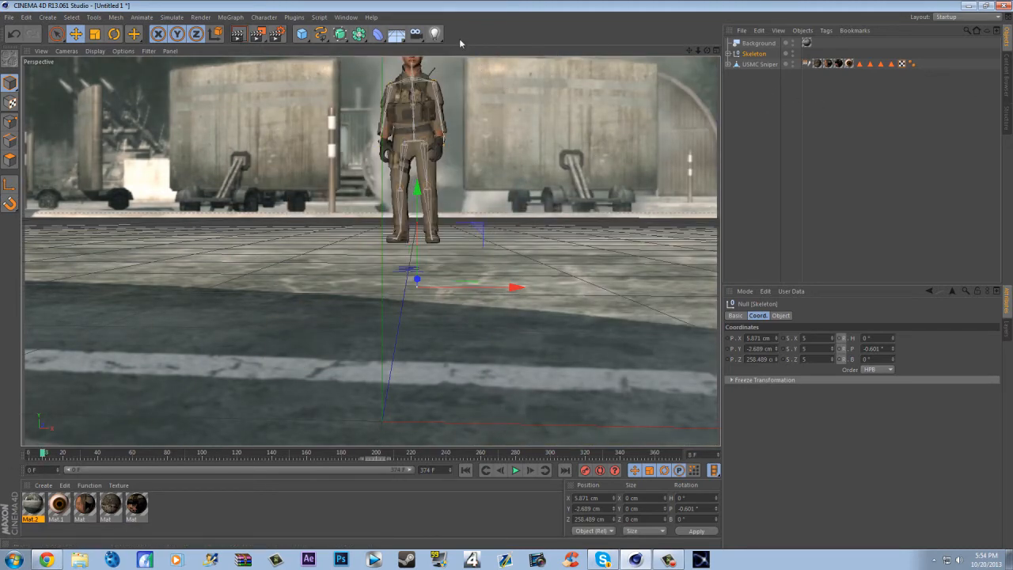
# - Add a light and position it high beside the soldier at about X -519, Y 1066.8, Z 136.6 cm
pyautogui.click(435, 33)
pyautogui.moveTo(380, 396); pyautogui.dragTo(385, 88)
pyautogui.press('F5')
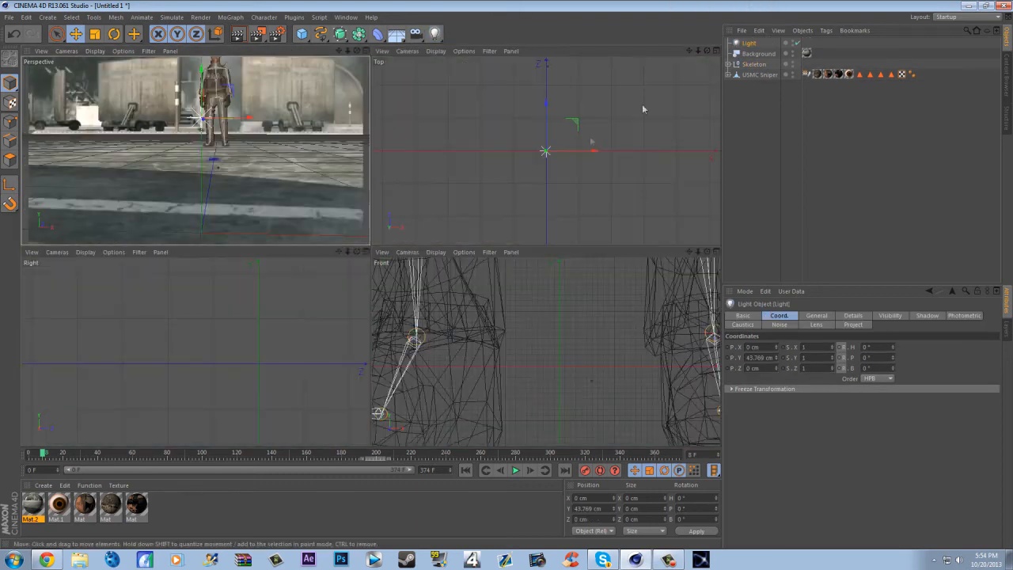
pyautogui.scroll(-5, 464, 342)
pyautogui.scroll(-6, 429, 398)
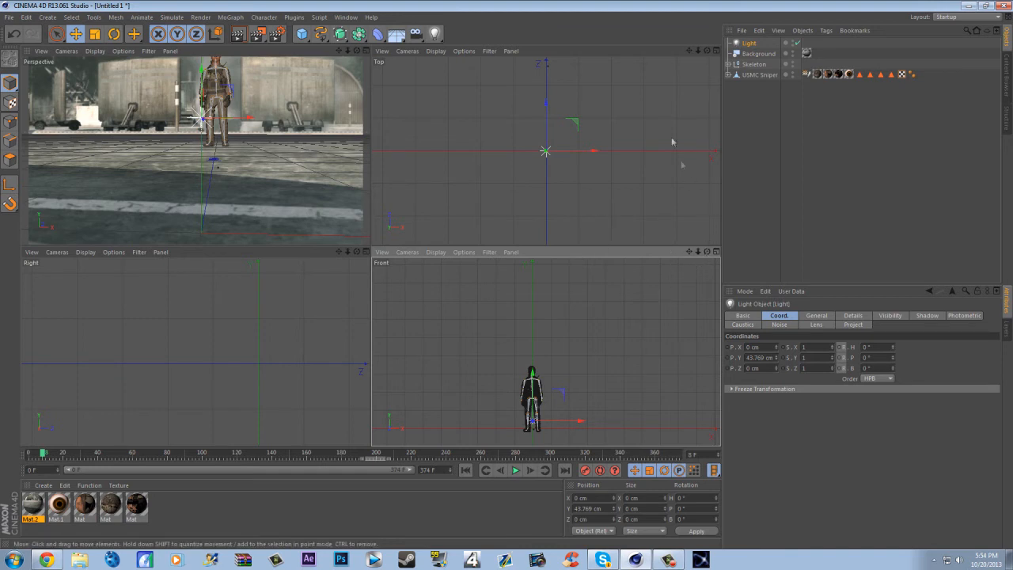
pyautogui.scroll(4, 569, 168)
pyautogui.scroll(-5, 560, 163)
pyautogui.keyDown('alt'); pyautogui.moveTo(534, 164); pyautogui.dragTo(505, 195, button='middle'); pyautogui.keyUp('alt')
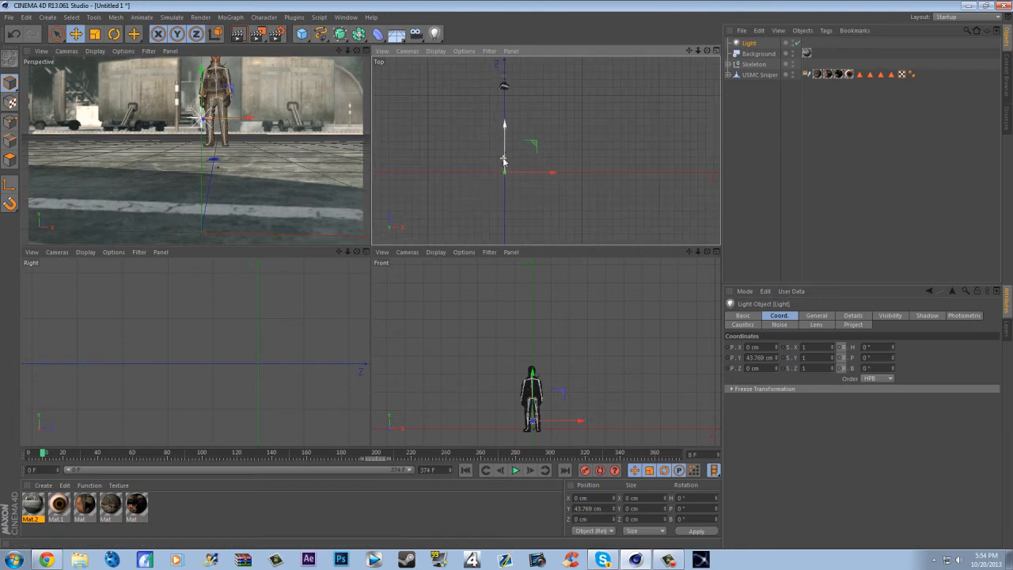
pyautogui.moveTo(505, 156); pyautogui.dragTo(626, 112)
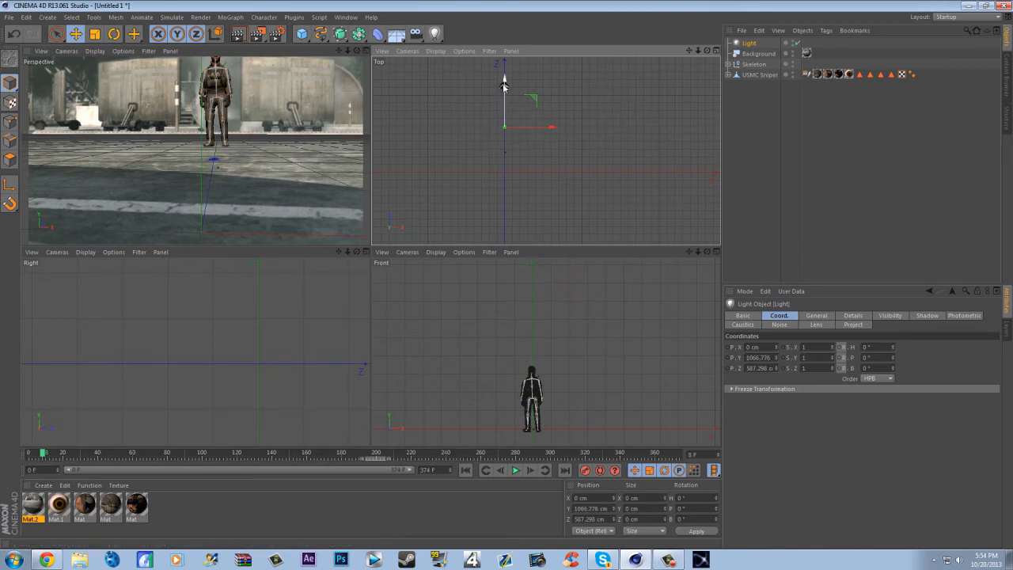
pyautogui.moveTo(503, 85); pyautogui.dragTo(481, 174)
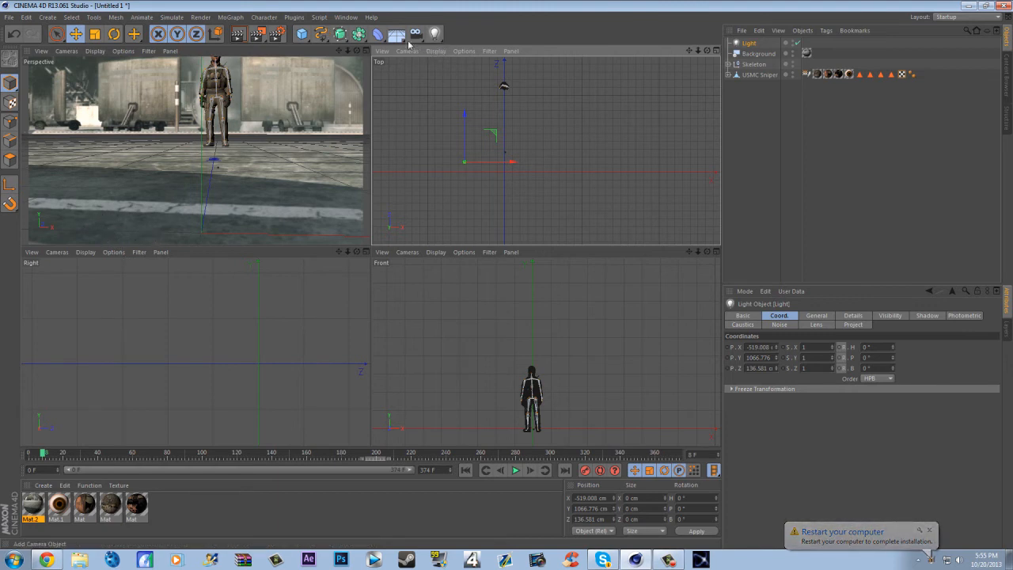
# - Add a Floor object in the full perspective view and copy the Background's Mat.2 texture tag onto it
pyautogui.click(364, 51)
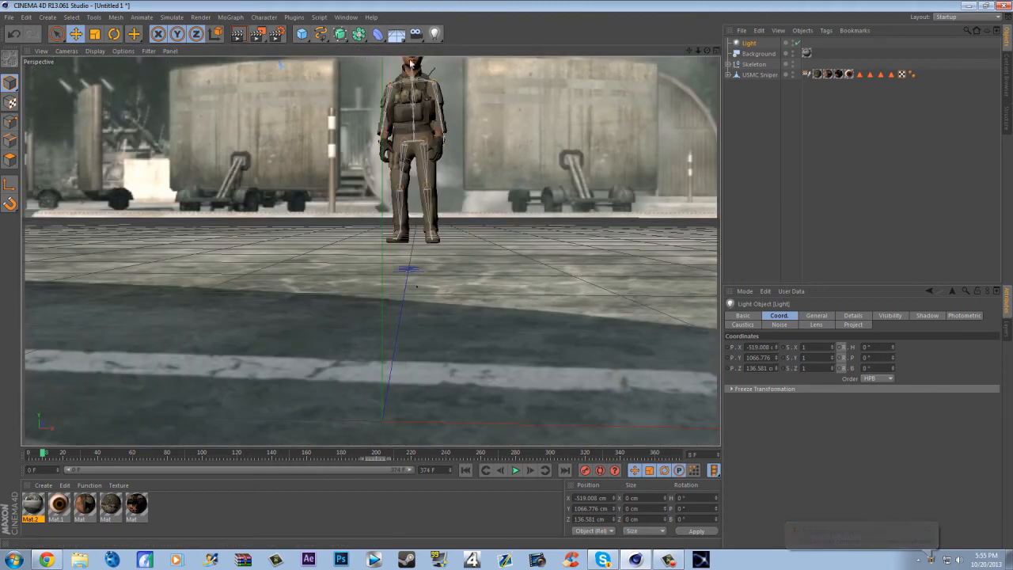
pyautogui.click(396, 34)
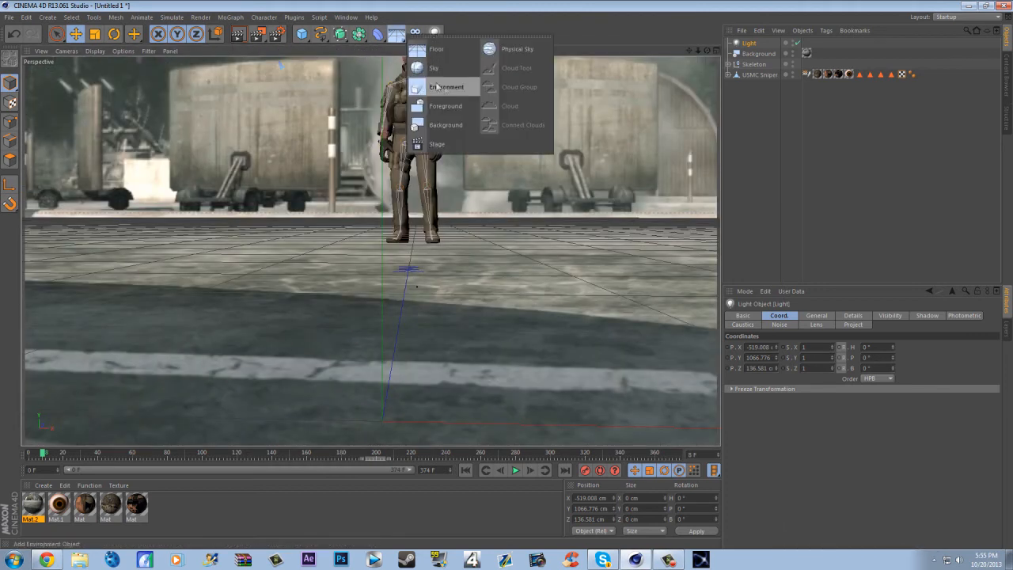
pyautogui.click(443, 49)
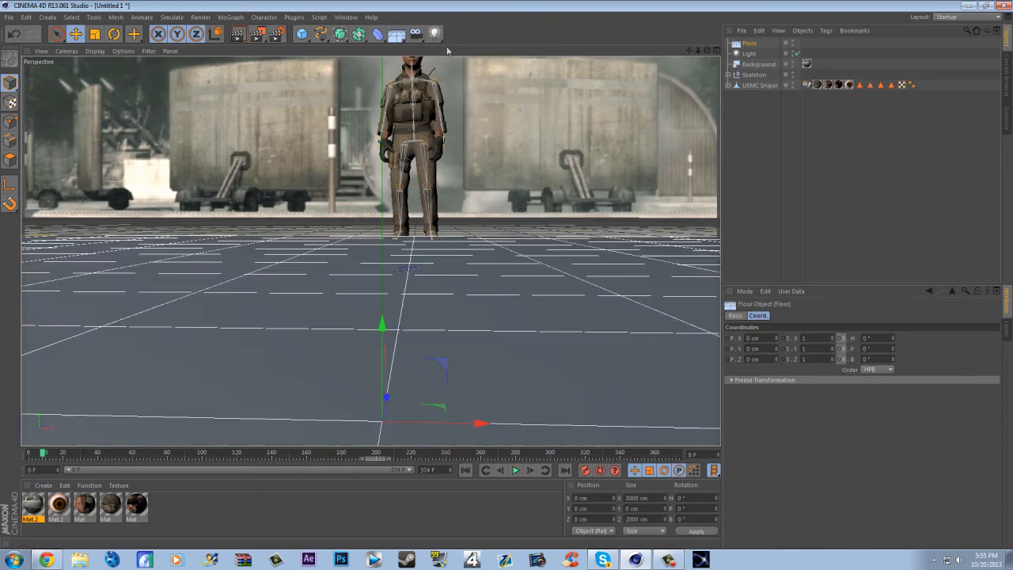
pyautogui.click(806, 64)
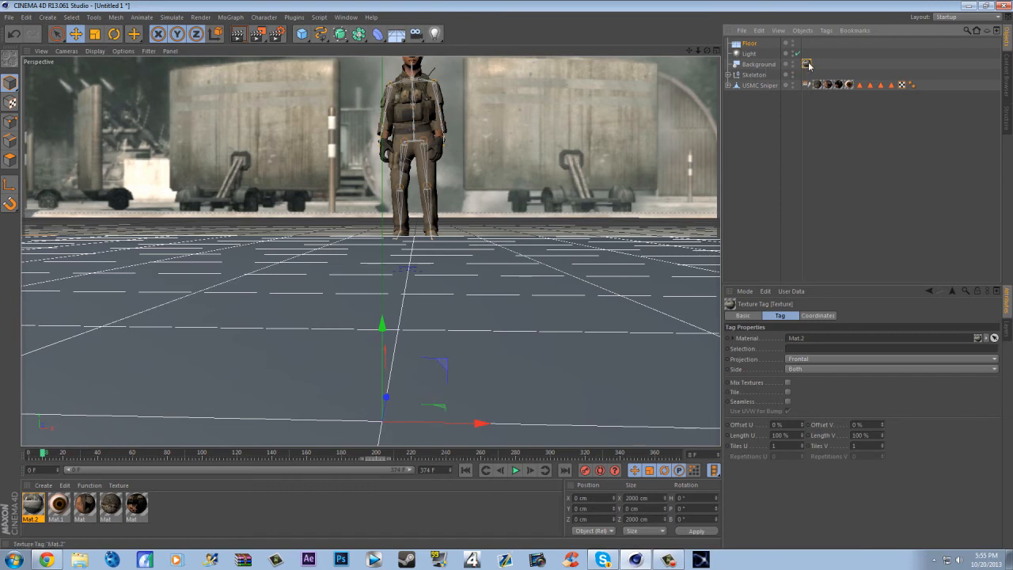
pyautogui.keyDown('ctrl'); pyautogui.moveTo(808, 48); pyautogui.dragTo(807, 44); pyautogui.keyUp('ctrl')
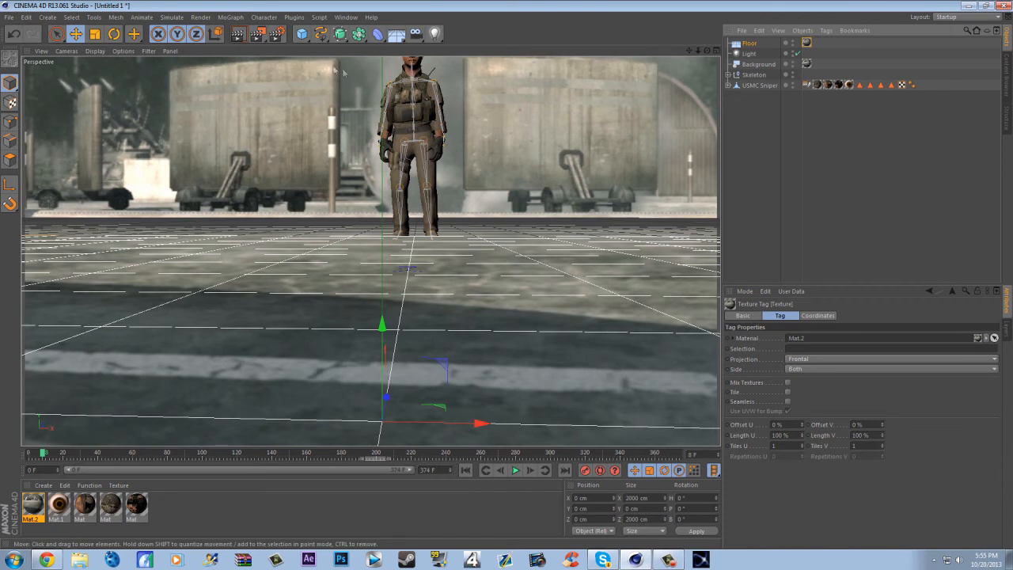
# - Add a Compositing tag to the Floor and enable Compositing Background in it
pyautogui.rightClick(769, 44)
pyautogui.moveTo(790, 50)
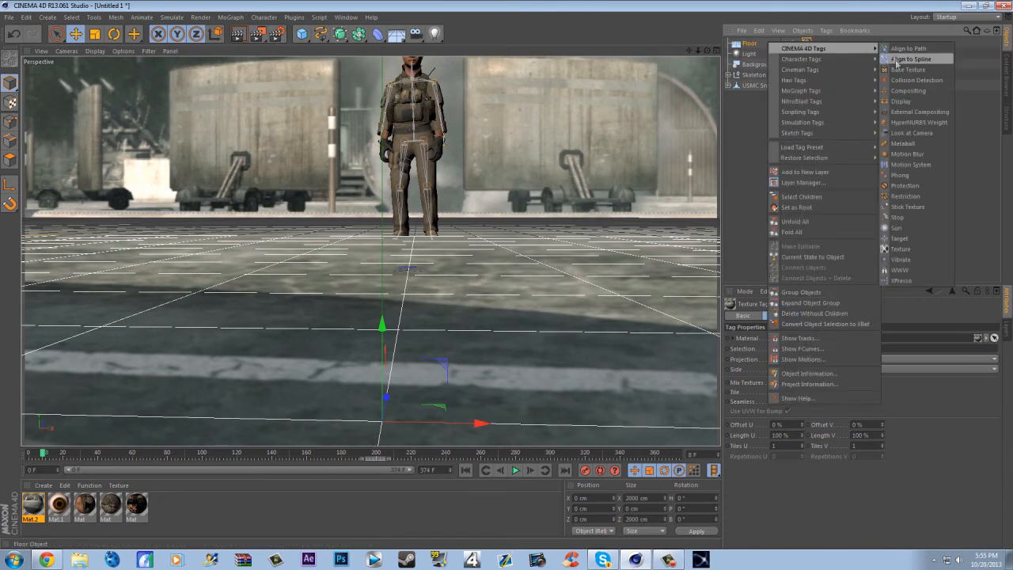
pyautogui.click(908, 90)
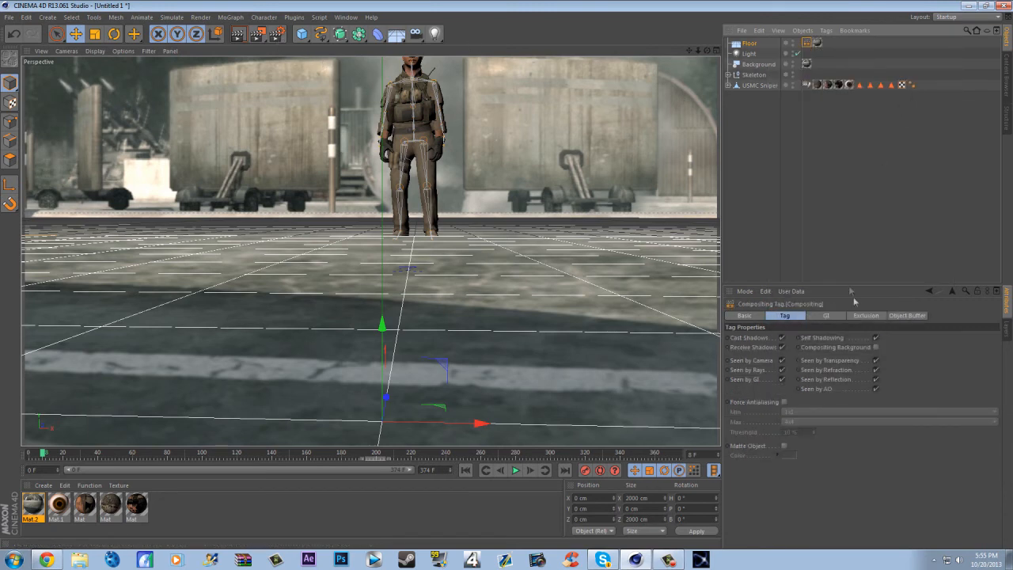
pyautogui.click(875, 348)
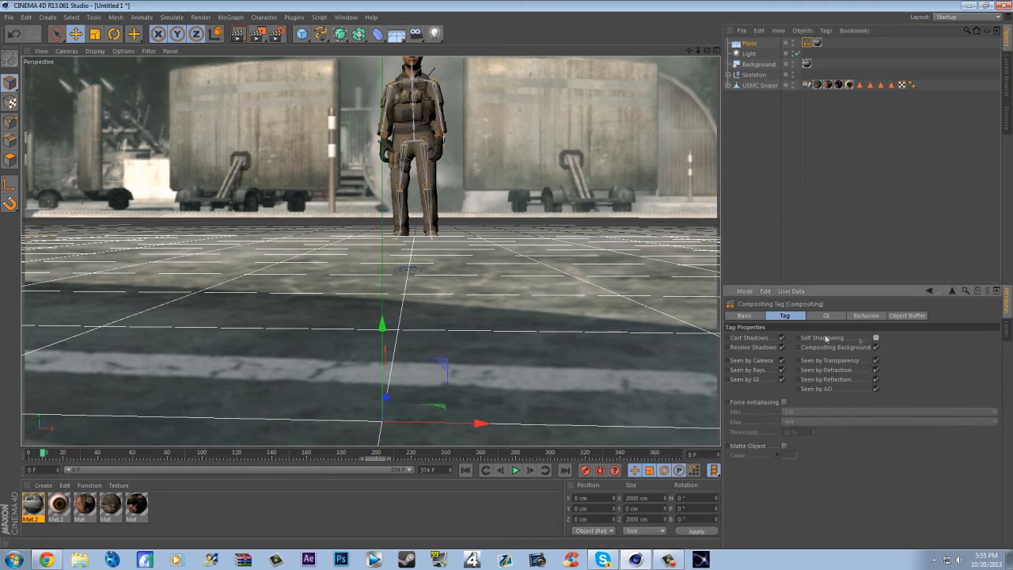
# - Give the light Shadow Maps (Soft) with a dark grey shadow colour of RGB 70, 70, 70, and render a preview
pyautogui.click(761, 58)
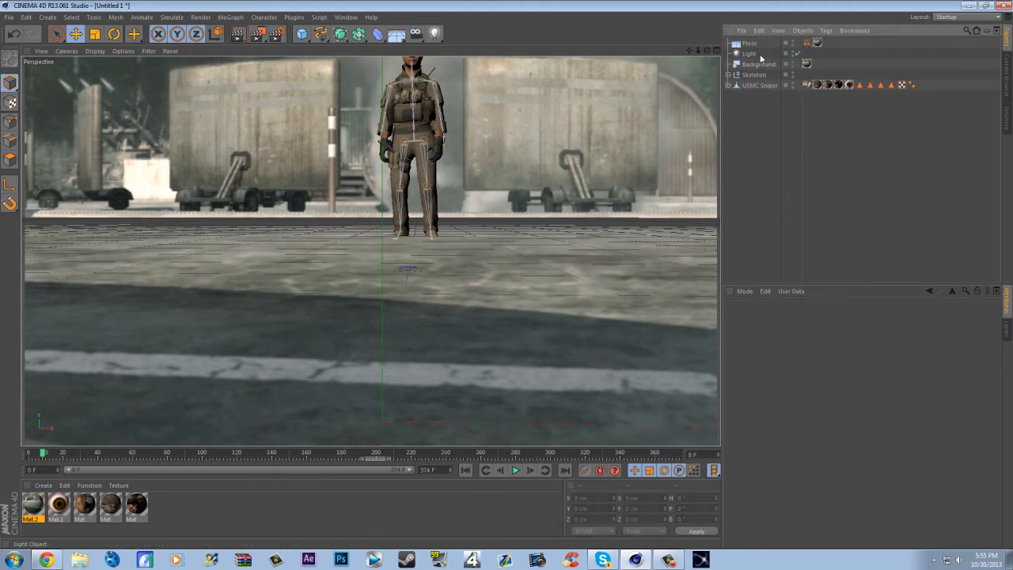
pyautogui.click(931, 316)
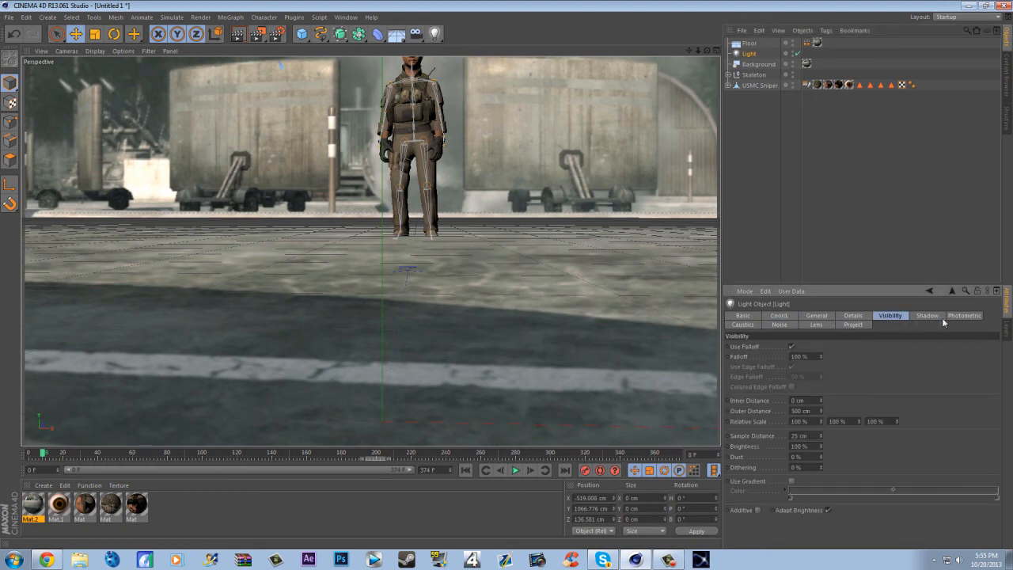
pyautogui.click(784, 348)
pyautogui.click(783, 368)
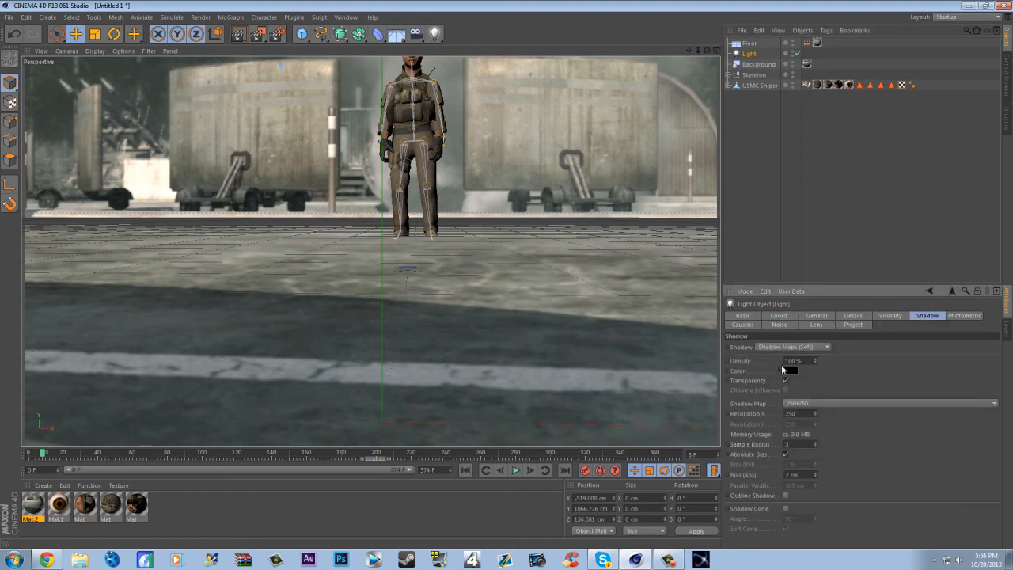
pyautogui.click(783, 367)
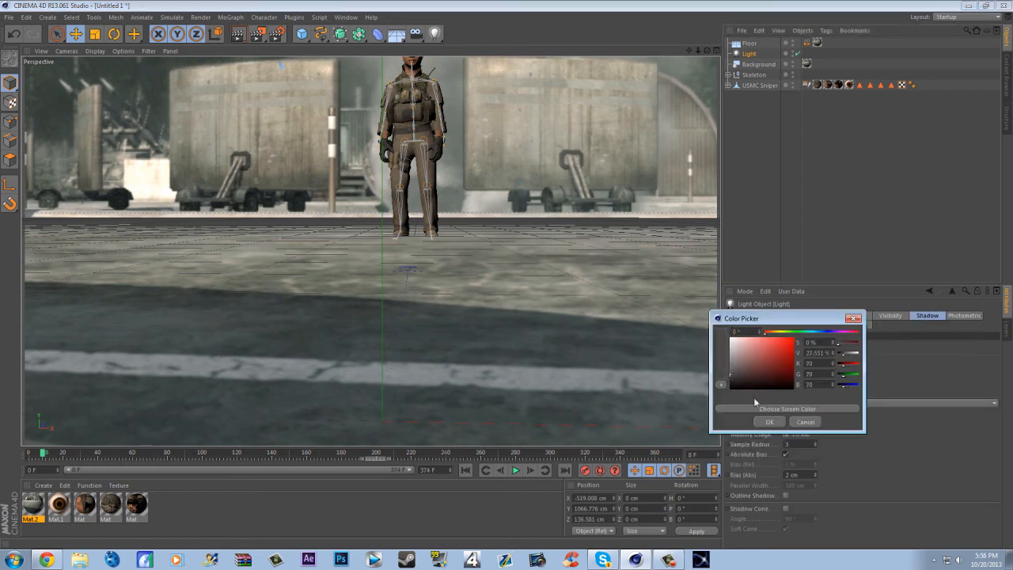
pyautogui.click(770, 421)
pyautogui.hotkey('ctrl', 'r')
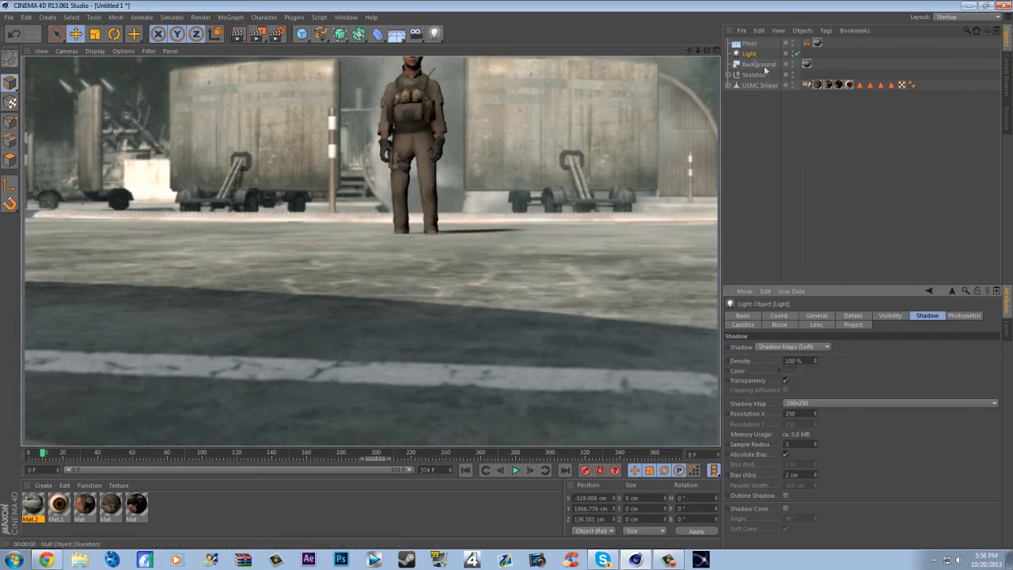
# - Turn on Autokeying and raise the Skeleton to about Y 11.15 cm in the Front view, lifting the boots to the ground line
pyautogui.click(716, 51)
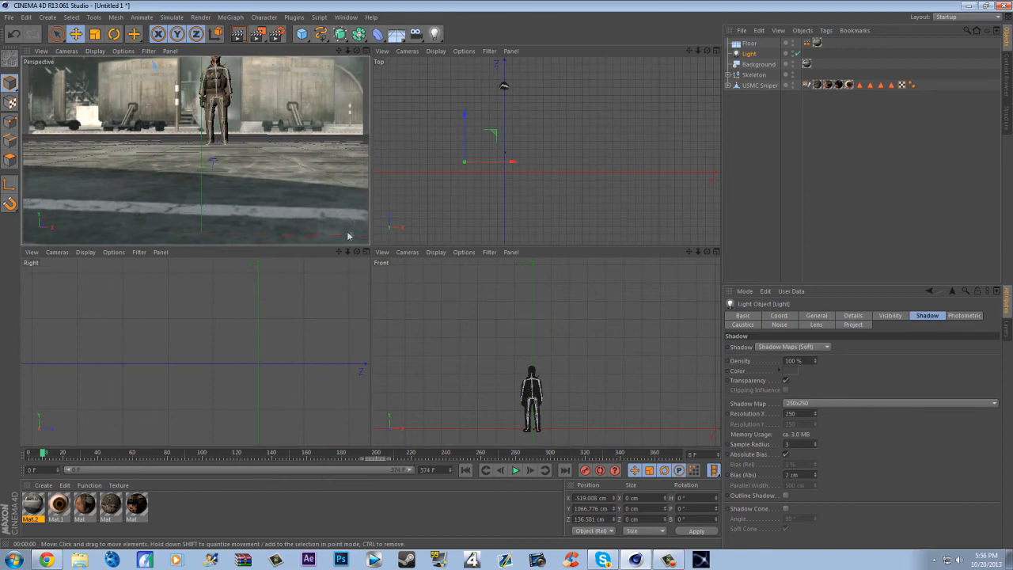
pyautogui.scroll(3, 510, 411)
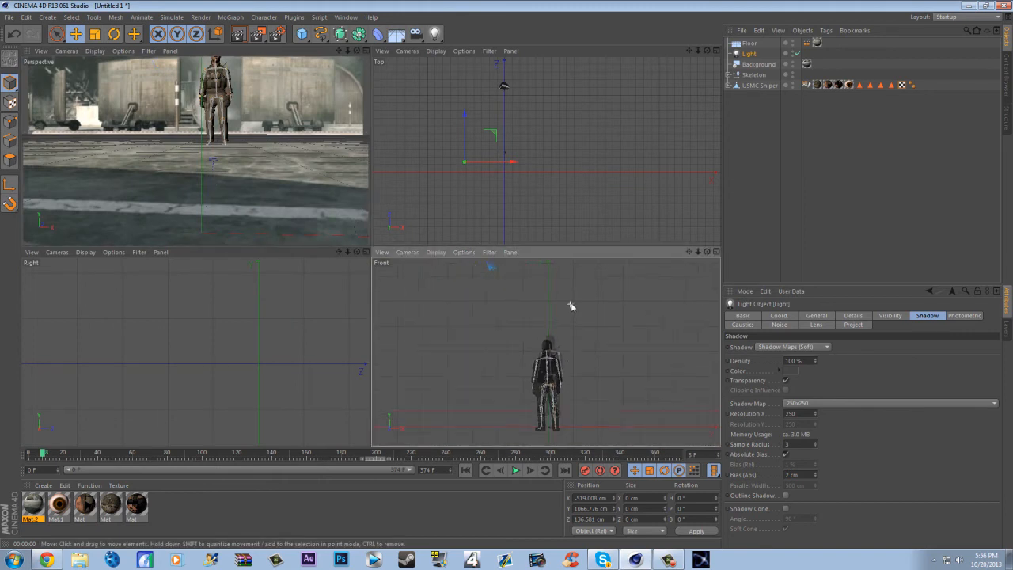
pyautogui.scroll(4, 554, 414)
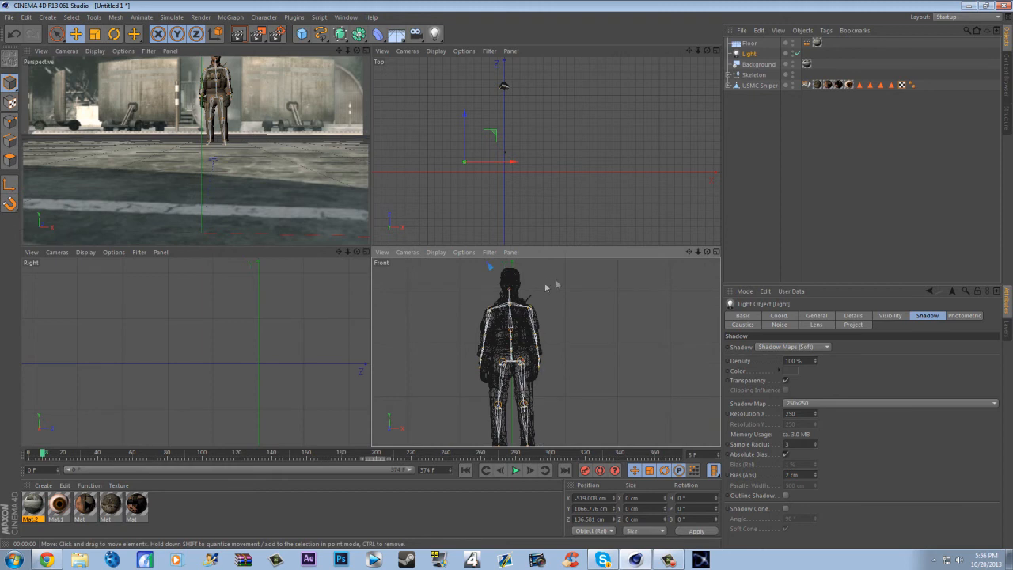
pyautogui.moveTo(689, 253); pyautogui.dragTo(692, 147)
pyautogui.scroll(1, 533, 367)
pyautogui.scroll(4, 463, 348)
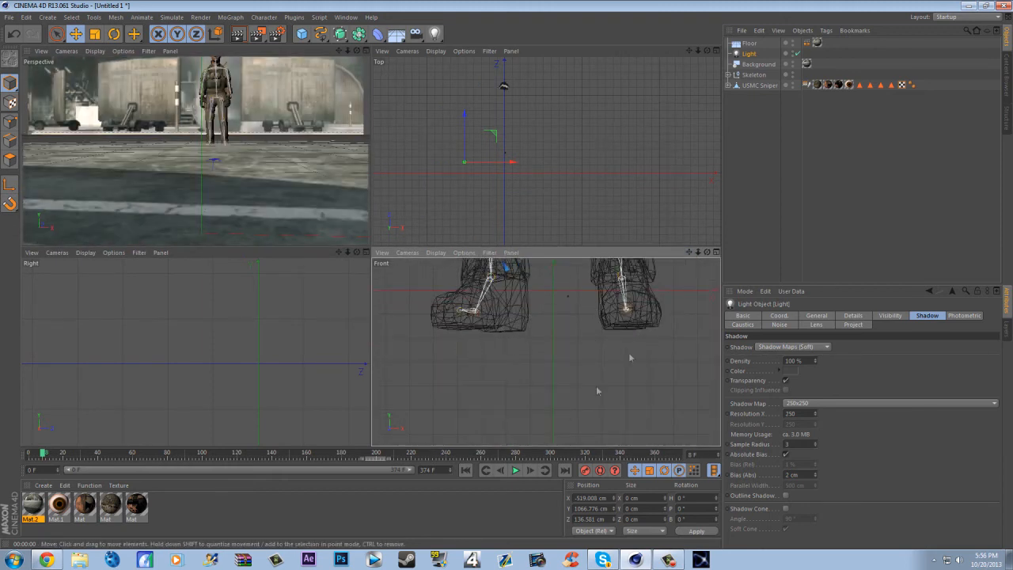
pyautogui.moveTo(690, 252); pyautogui.dragTo(690, 343)
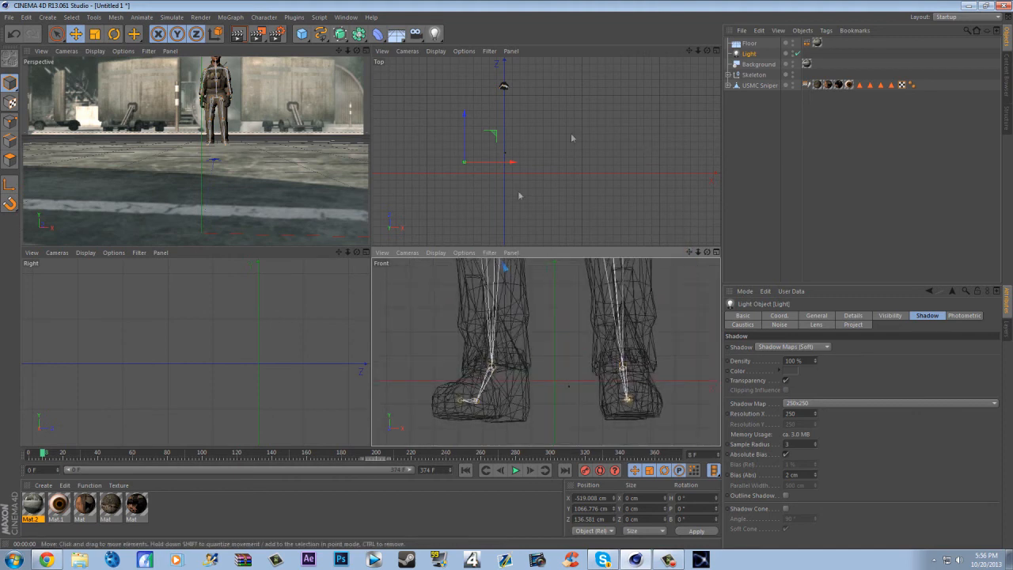
pyautogui.click(752, 75)
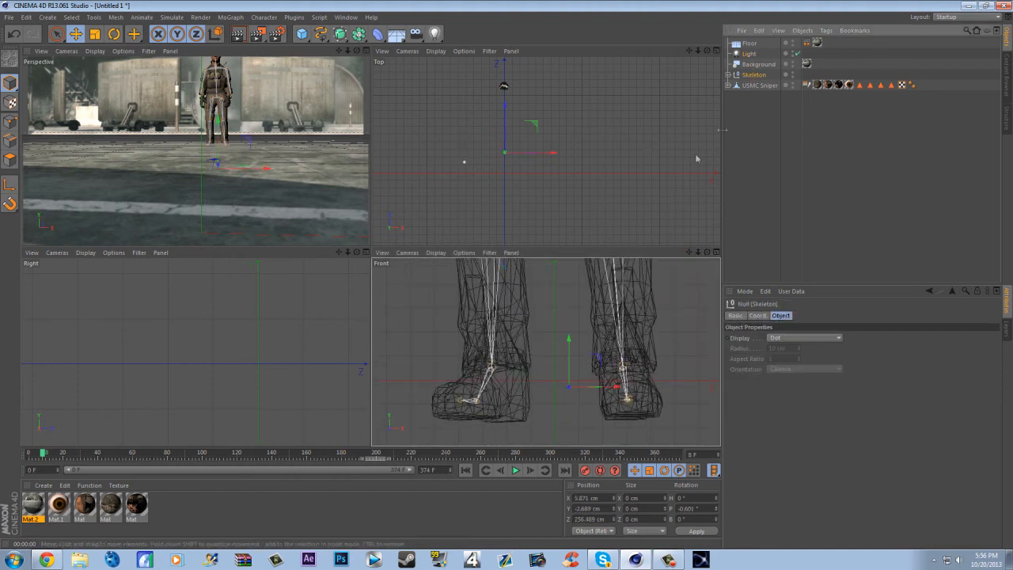
pyautogui.click(599, 470)
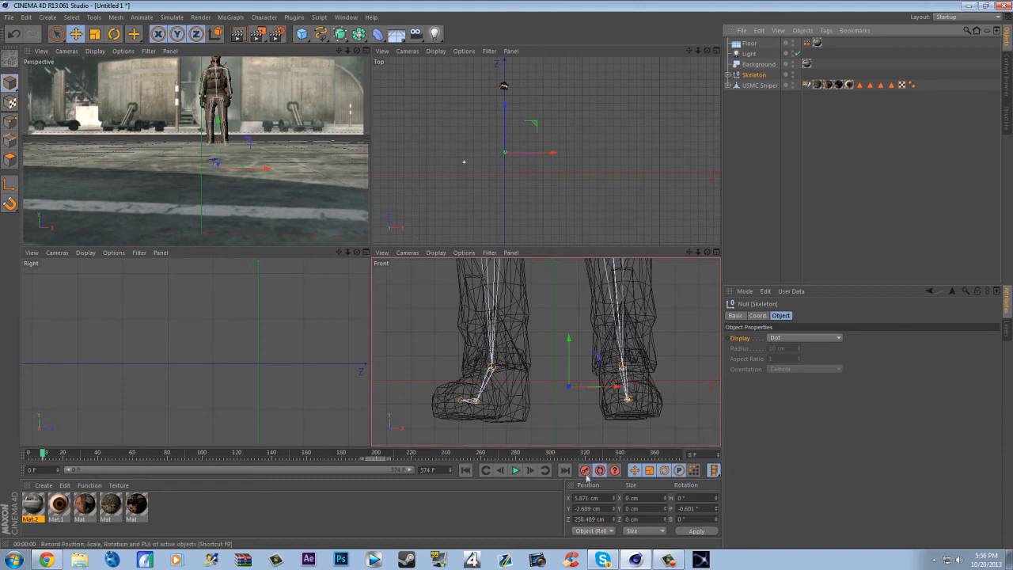
pyautogui.click(568, 351)
pyautogui.moveTo(568, 350); pyautogui.dragTo(566, 319)
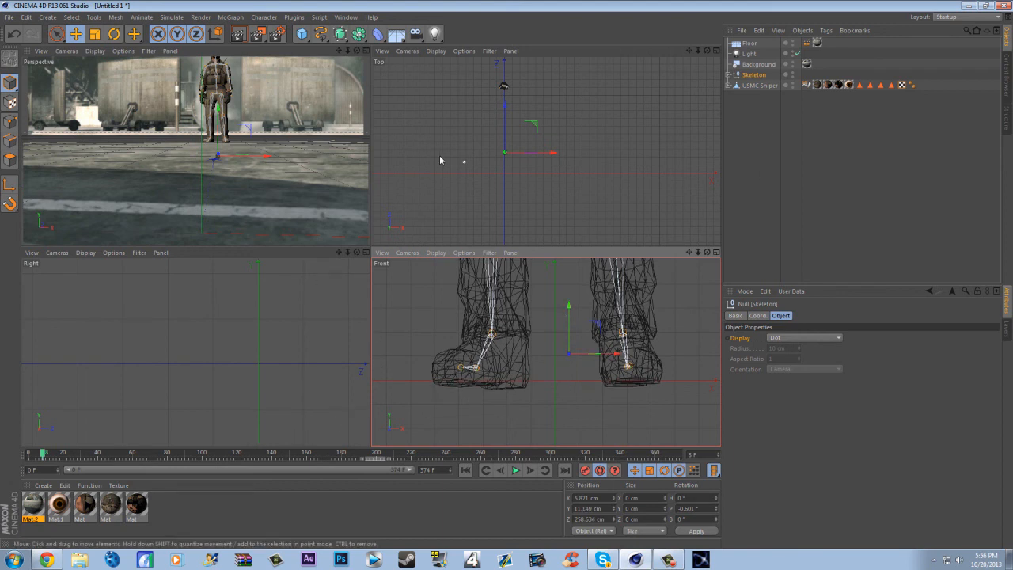
# - At frame 214, lower the Skeleton to about Y 1.85 cm in the Right view, bringing the boots to the ground line
pyautogui.moveTo(347, 253); pyautogui.dragTo(269, 254)
pyautogui.moveTo(339, 253); pyautogui.dragTo(15, 253)
pyautogui.scroll(3, 261, 367)
pyautogui.scroll(1, 250, 357)
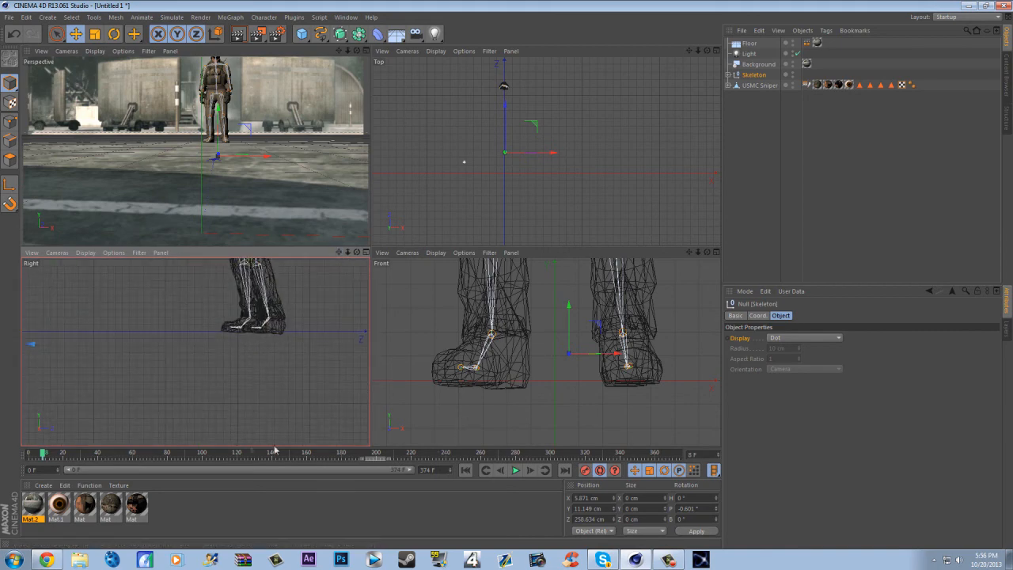
pyautogui.moveTo(52, 456); pyautogui.dragTo(221, 454)
pyautogui.moveTo(339, 253); pyautogui.dragTo(567, 268)
pyautogui.scroll(-3, 335, 381)
pyautogui.scroll(-1, 344, 387)
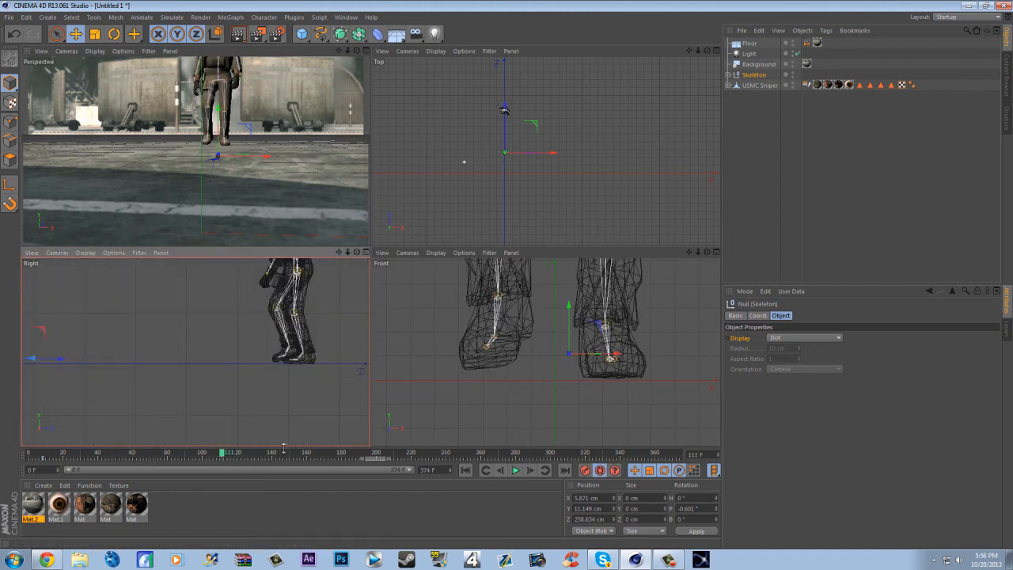
pyautogui.click(283, 450)
pyautogui.moveTo(305, 453); pyautogui.dragTo(402, 453)
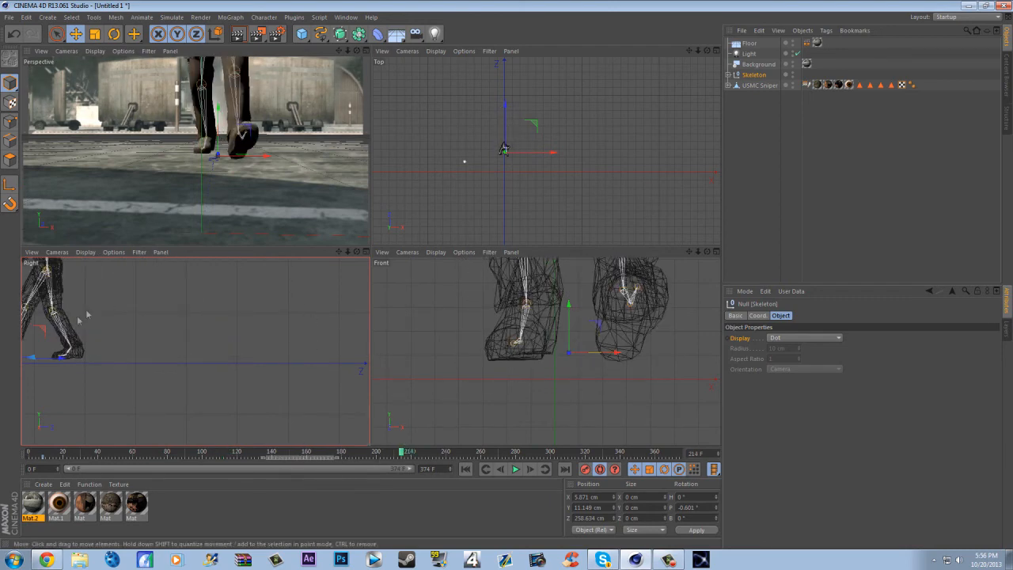
pyautogui.moveTo(339, 251); pyautogui.dragTo(495, 254)
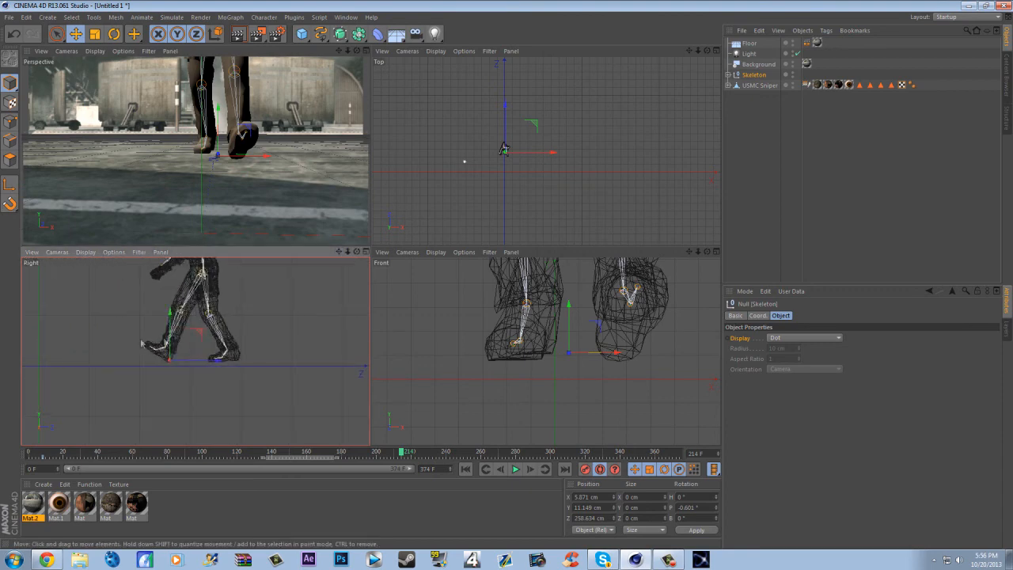
pyautogui.moveTo(166, 313); pyautogui.dragTo(172, 318)
# - At frame 299, lower the Skeleton to about Y -4.03 cm in the Right view
pyautogui.moveTo(416, 455); pyautogui.dragTo(549, 452)
pyautogui.moveTo(339, 252); pyautogui.dragTo(194, 350)
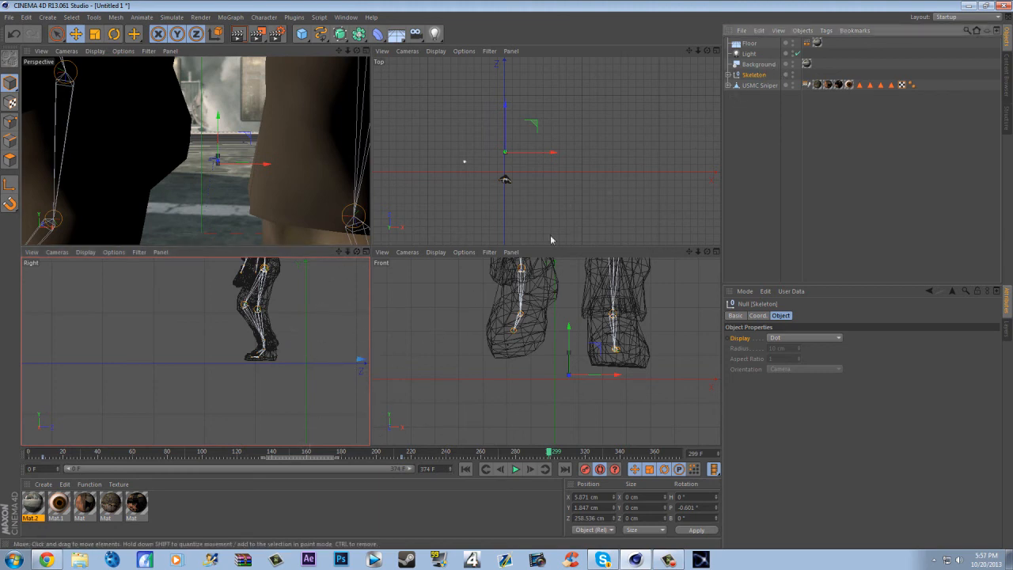
pyautogui.scroll(-2, 190, 378)
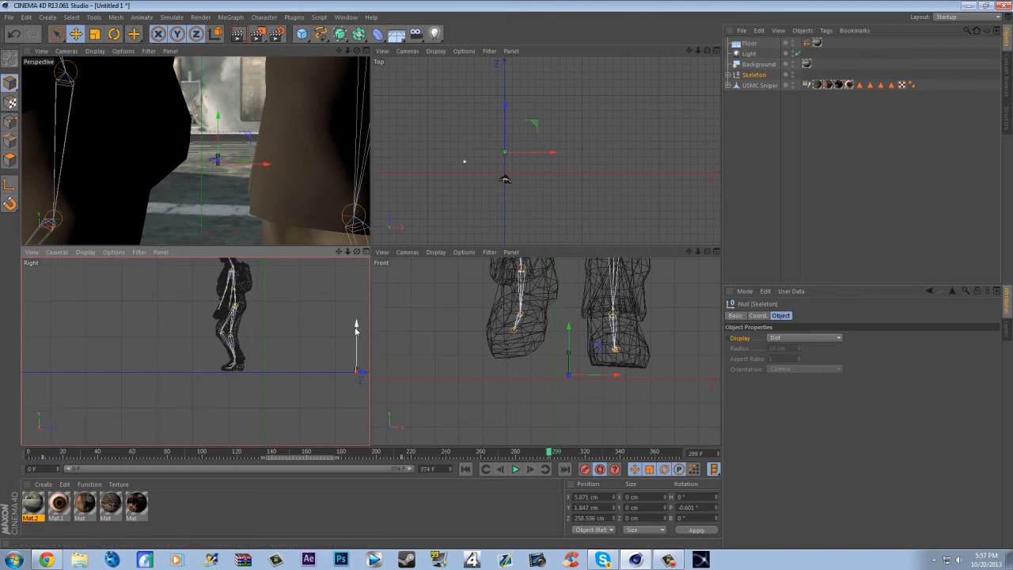
pyautogui.moveTo(356, 330); pyautogui.dragTo(356, 336)
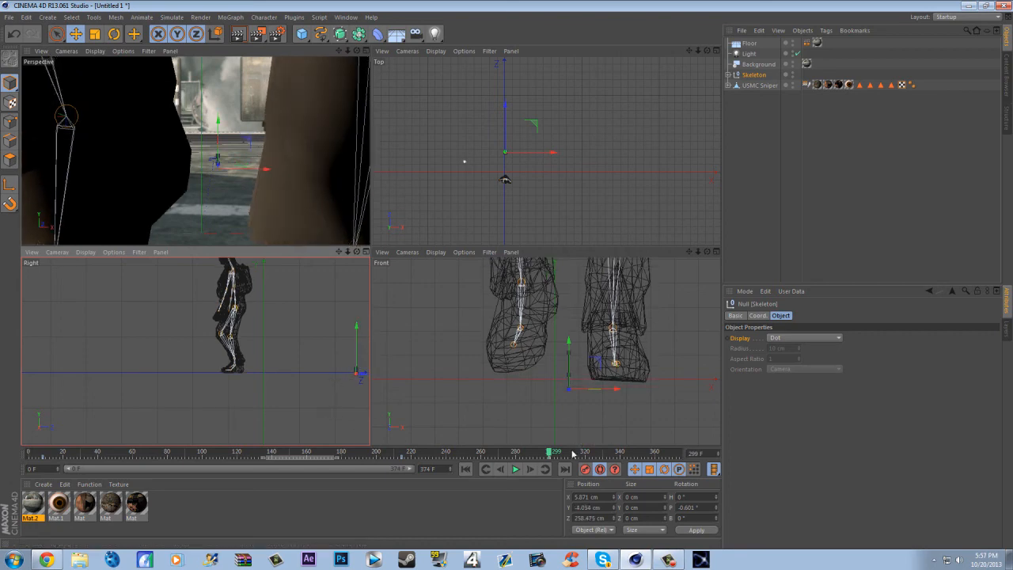
# - Maximise the Perspective view and render previews of frames 192 and 20 to check the boots against the floor
pyautogui.moveTo(177, 465); pyautogui.dragTo(362, 459)
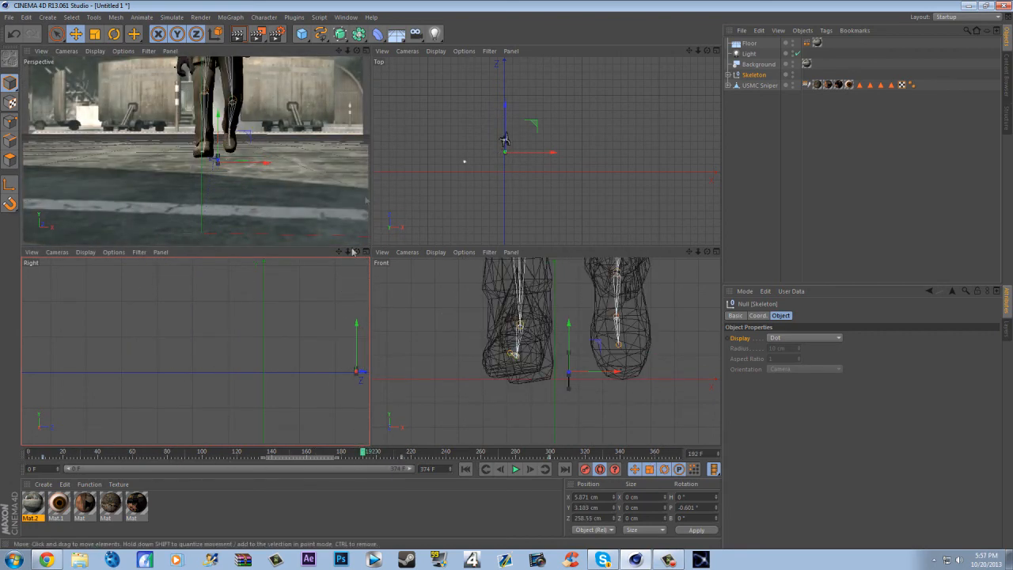
pyautogui.click(364, 58)
pyautogui.click(367, 51)
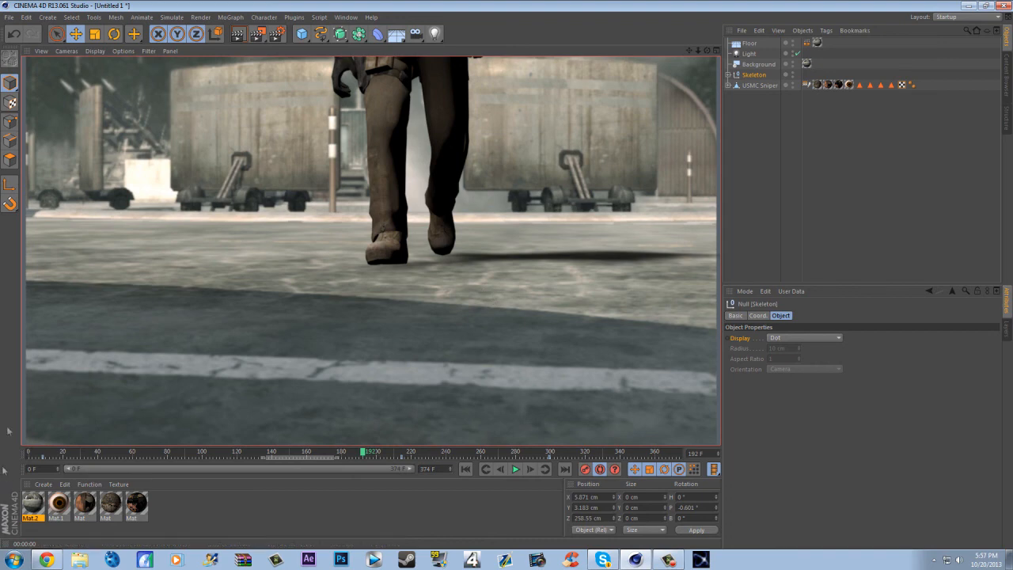
pyautogui.moveTo(45, 454)
pyautogui.mouseDown()
pyautogui.moveTo(2, 453)
pyautogui.moveTo(64, 454)
pyautogui.mouseUp()
pyautogui.click(240, 34)
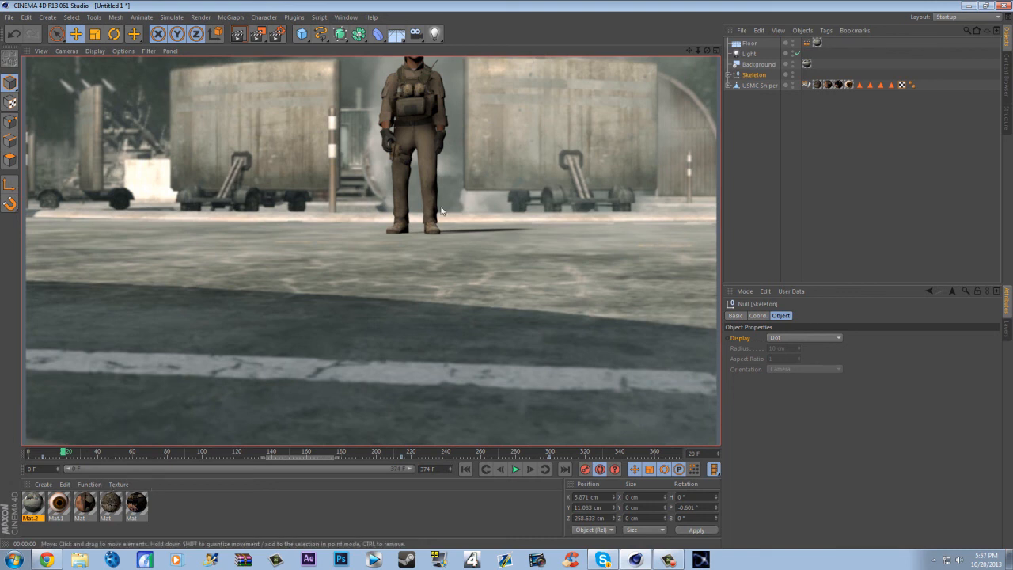
# - Add the Cel Renderer effect to the render settings with Color and Edges enabled and Outline disabled
pyautogui.click(277, 34)
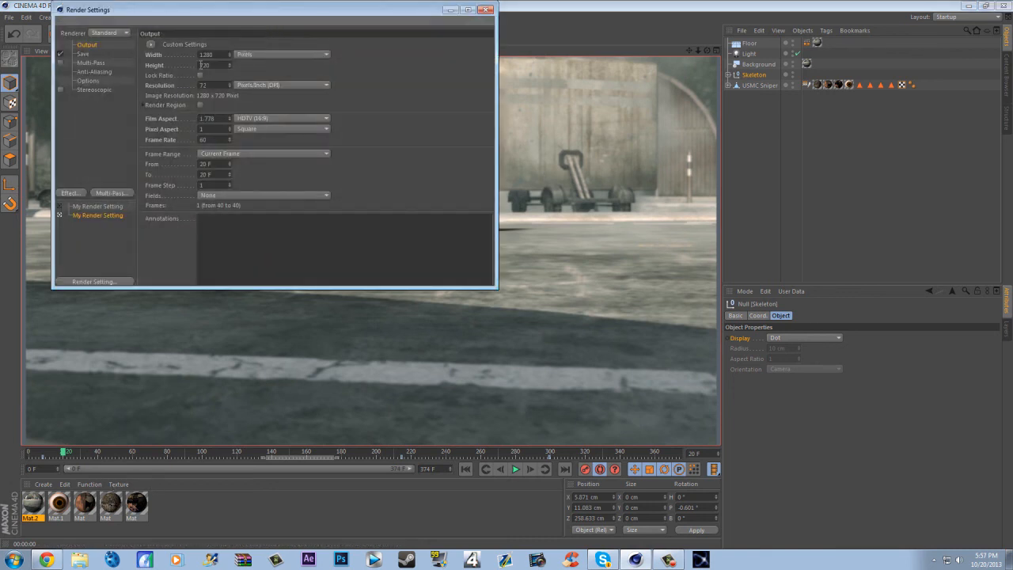
pyautogui.click(69, 193)
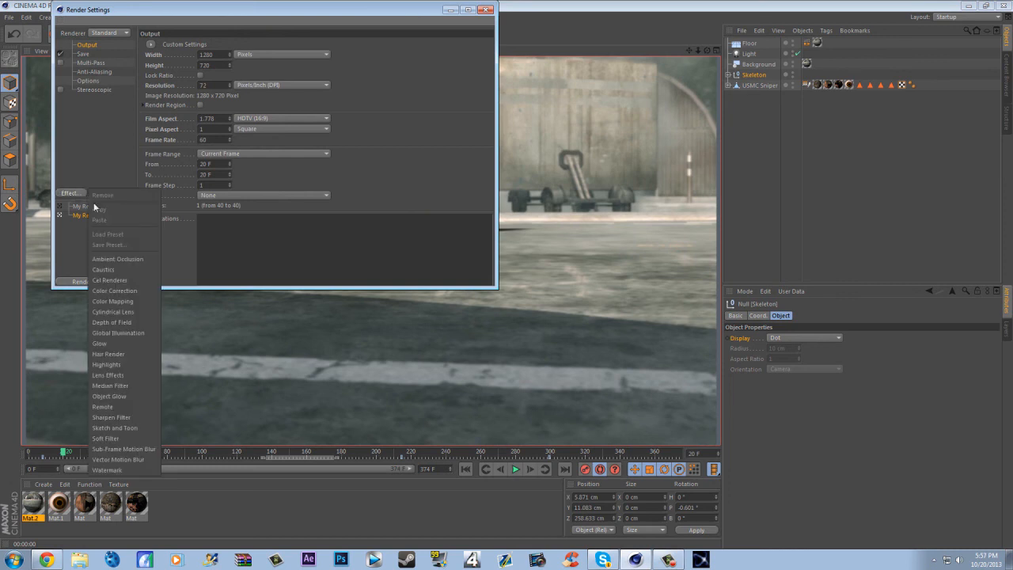
pyautogui.click(129, 281)
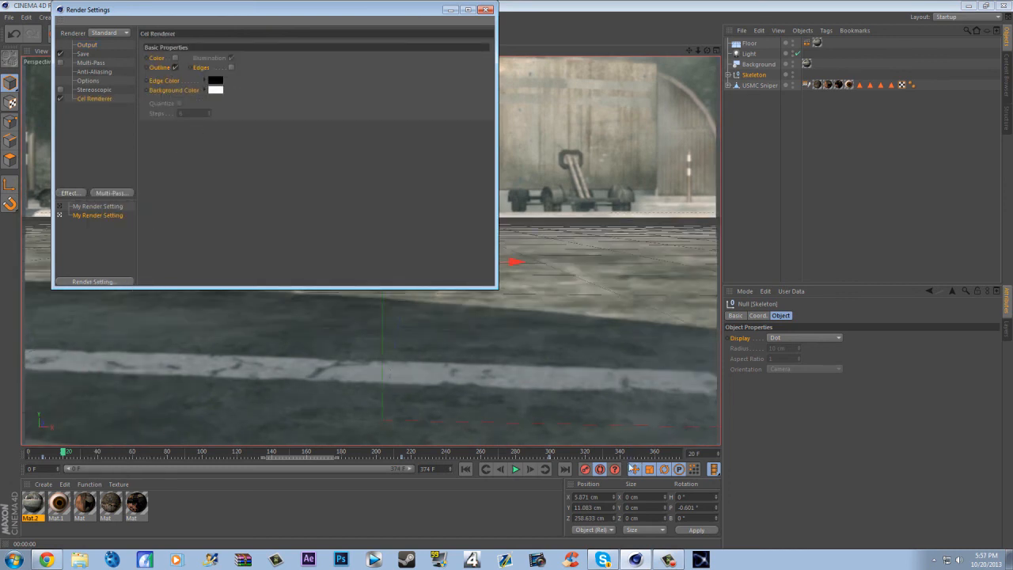
pyautogui.click(601, 469)
pyautogui.click(174, 59)
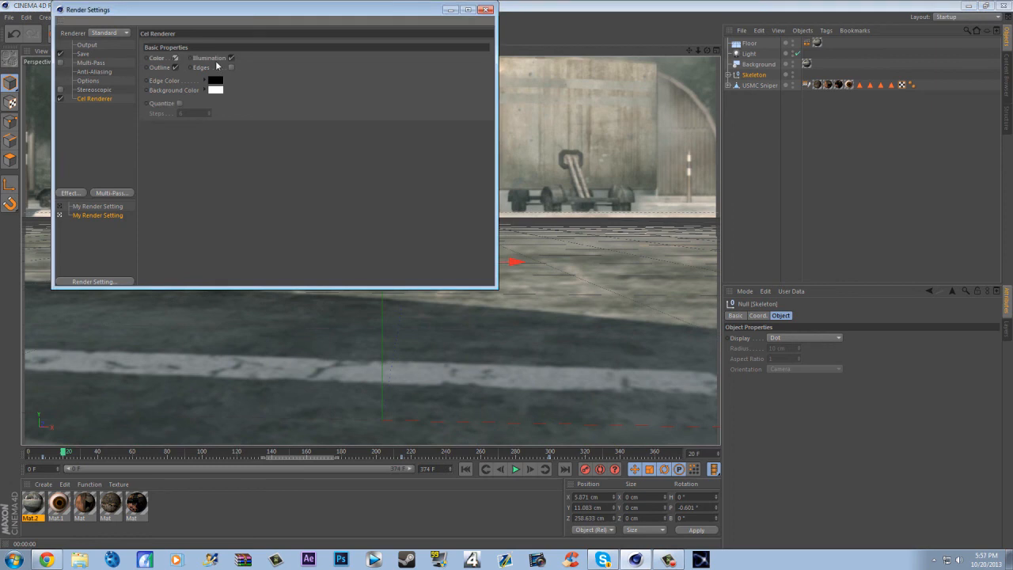
pyautogui.click(230, 68)
pyautogui.click(485, 10)
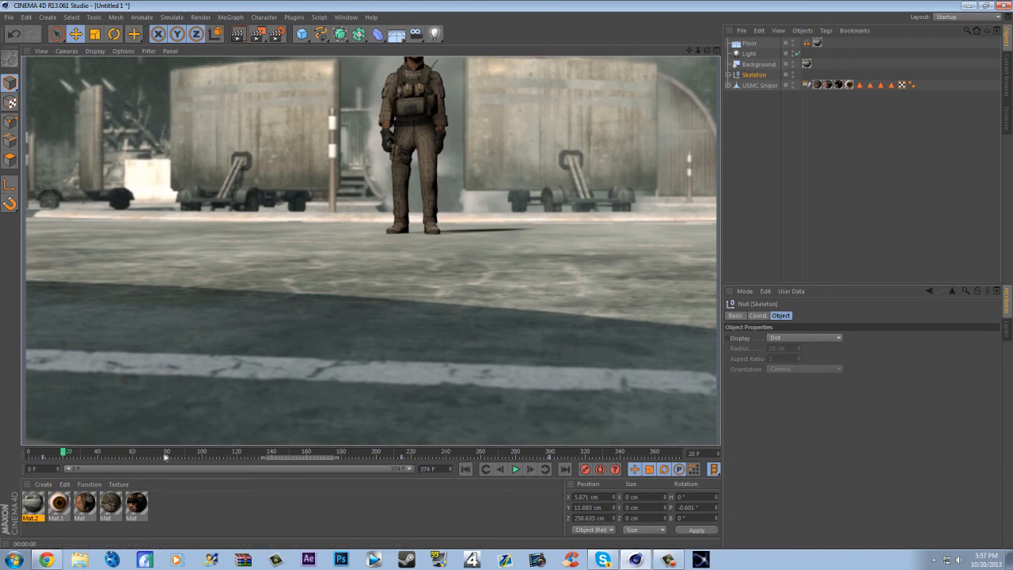
# - Render a viewport preview of frame 101 to check the cel-shaded soldier
pyautogui.click(203, 452)
pyautogui.click(239, 33)
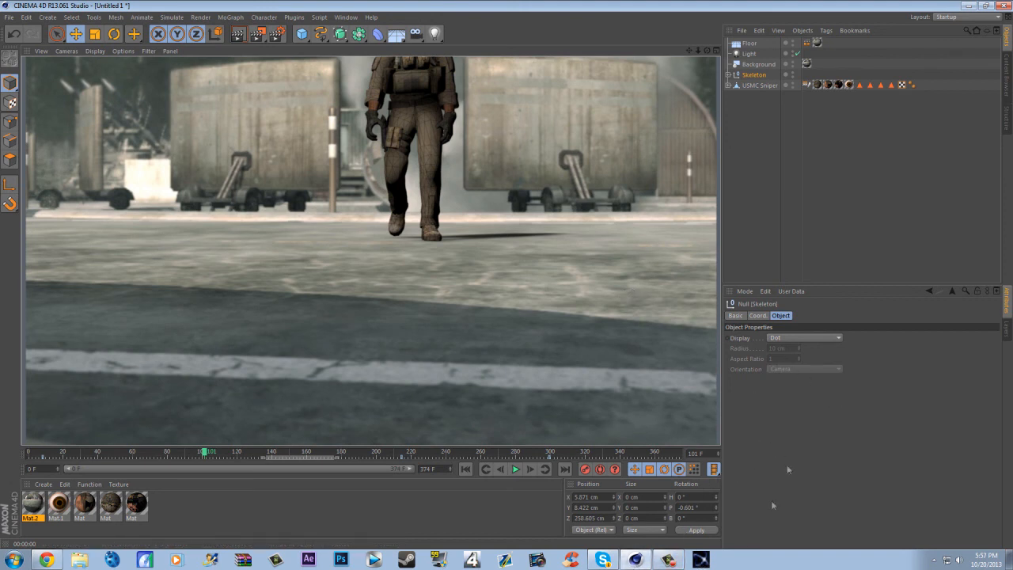
pyautogui.click(672, 561)
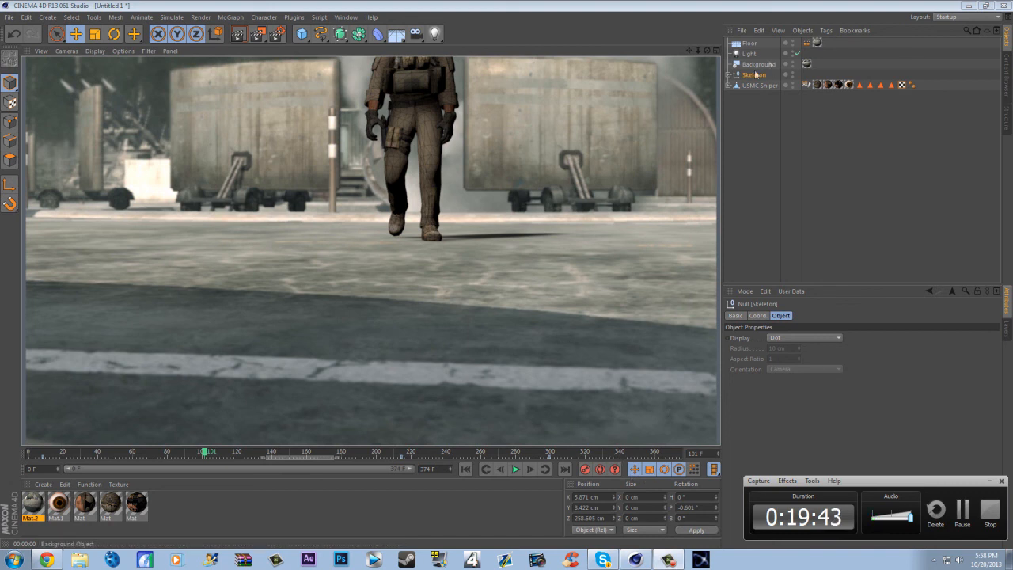
# - Try a white Edge Color in the Cel Renderer and render the current frame to the Picture Viewer
pyautogui.click(276, 34)
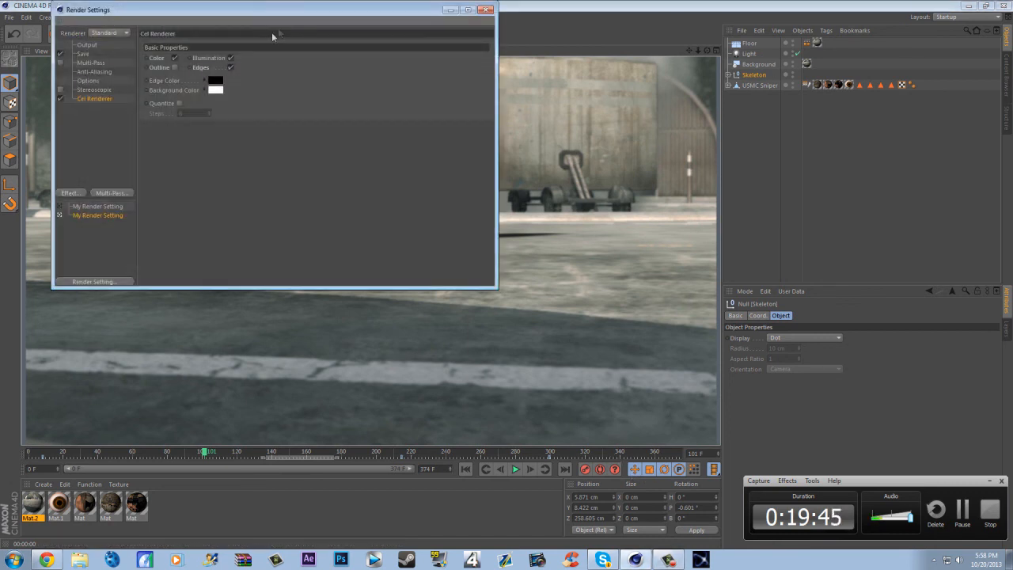
pyautogui.click(220, 88)
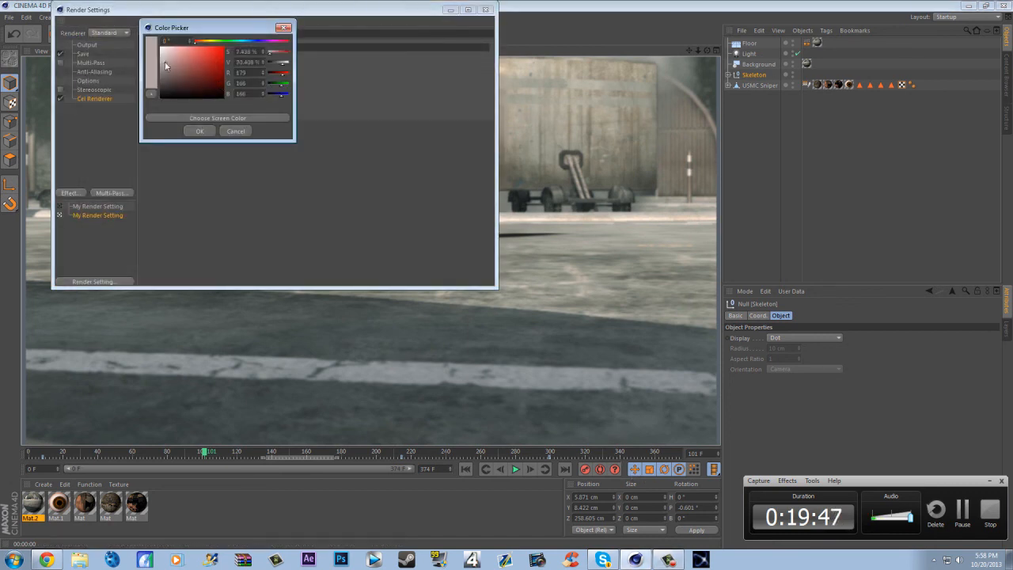
pyautogui.click(198, 132)
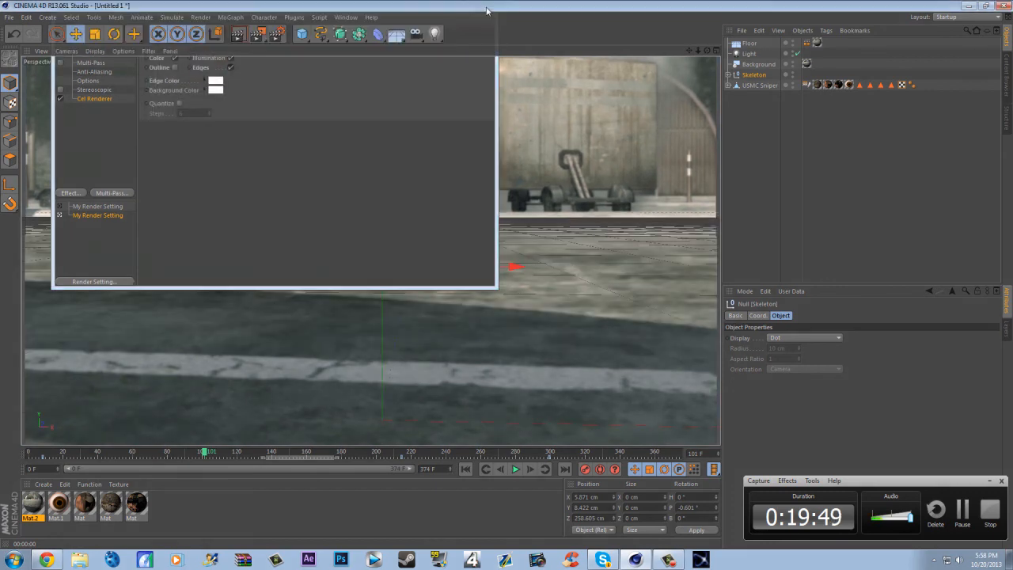
pyautogui.click(485, 10)
pyautogui.click(258, 36)
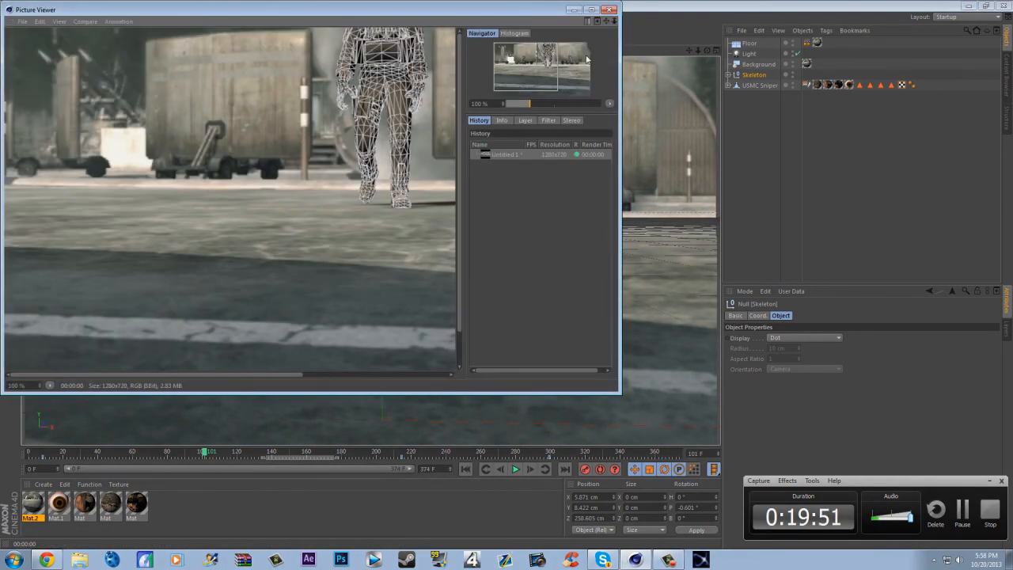
pyautogui.click(610, 9)
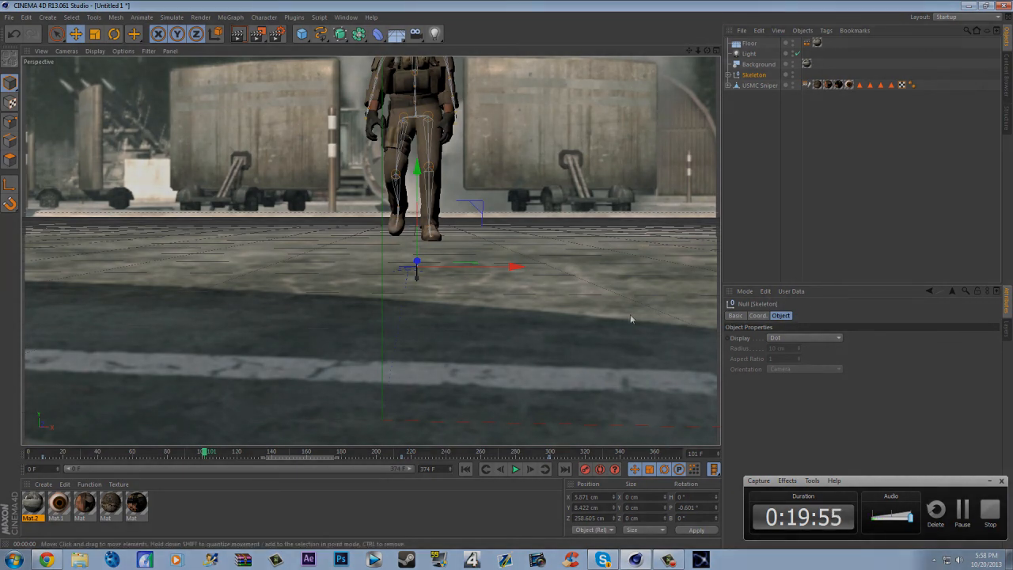
# - Set the Cel Renderer's Edge Color to black and render a viewport preview of frame 120
pyautogui.moveTo(214, 457); pyautogui.dragTo(237, 454)
pyautogui.click(276, 33)
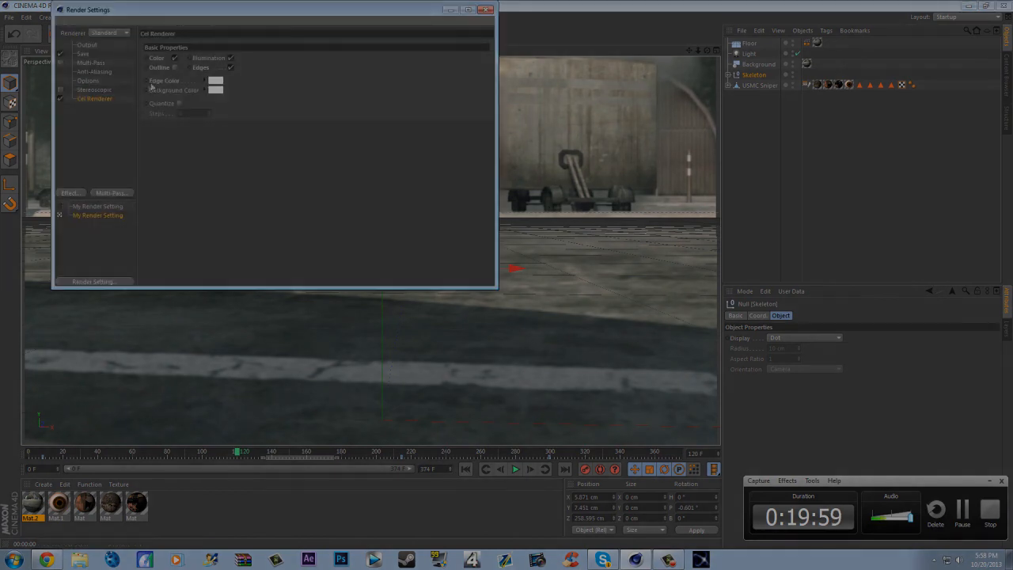
pyautogui.click(212, 88)
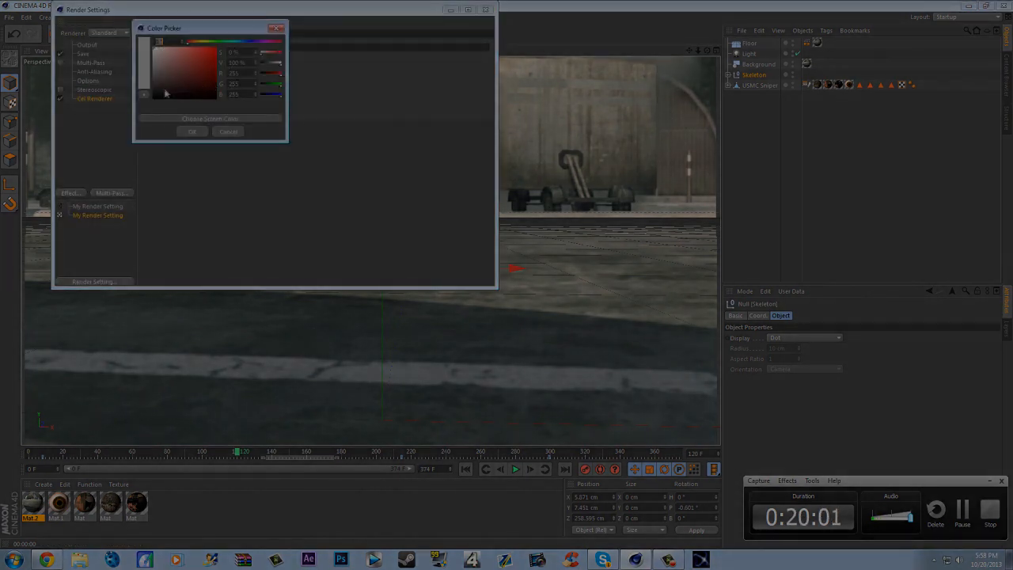
pyautogui.click(191, 131)
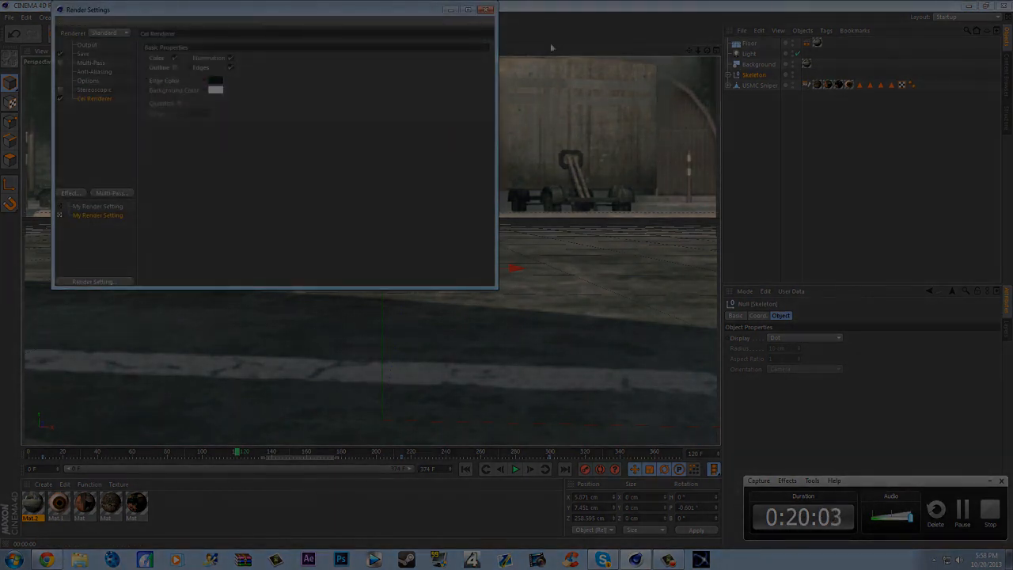
pyautogui.click(486, 10)
pyautogui.click(240, 33)
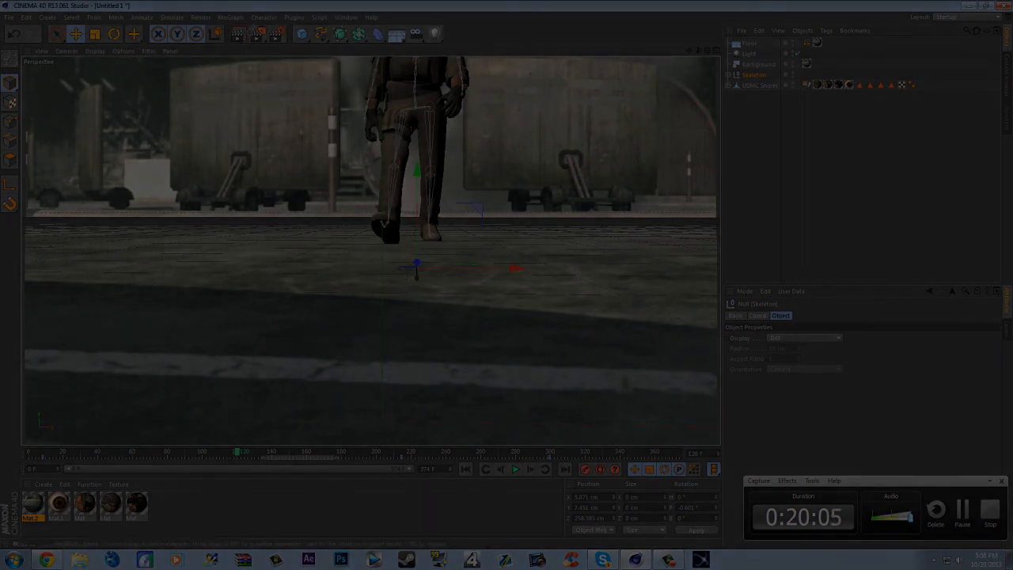